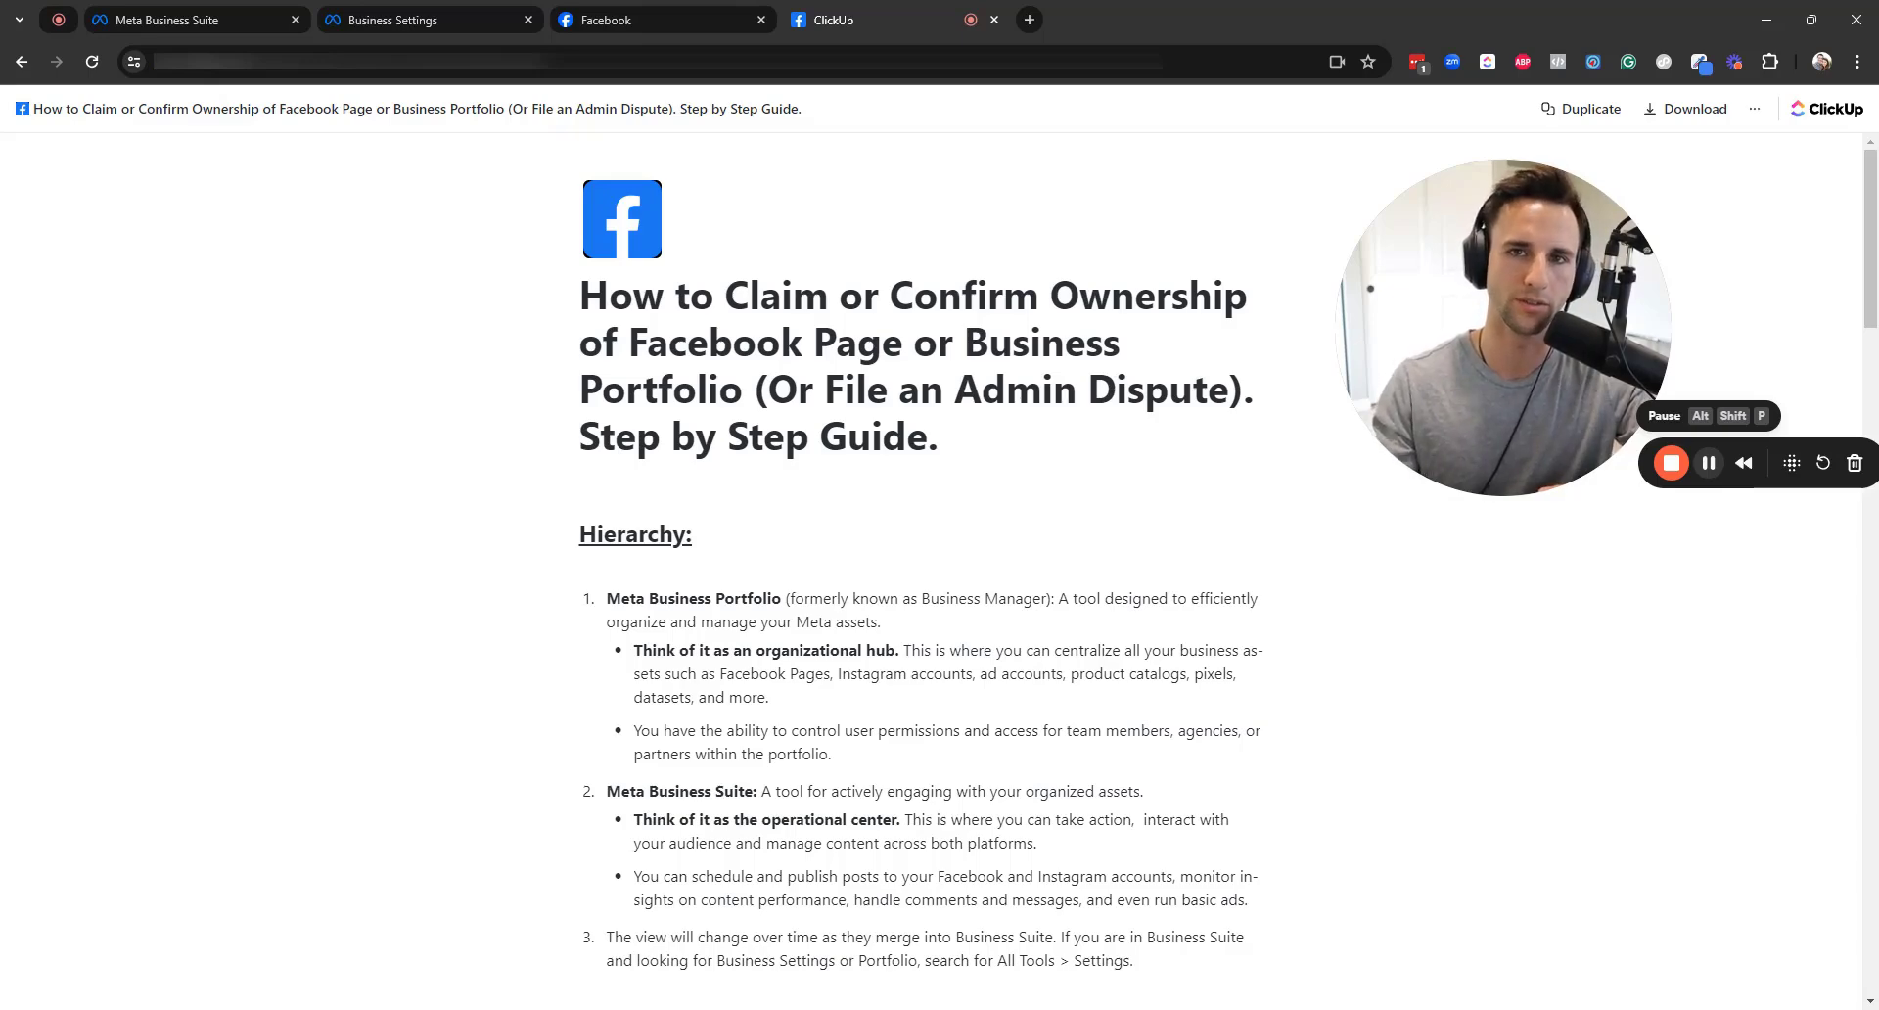
# Scroll the ClickUp guide to its Initial Steps, then switch to the Page's access settings
pyautogui.scroll(-2, 1709, 472)
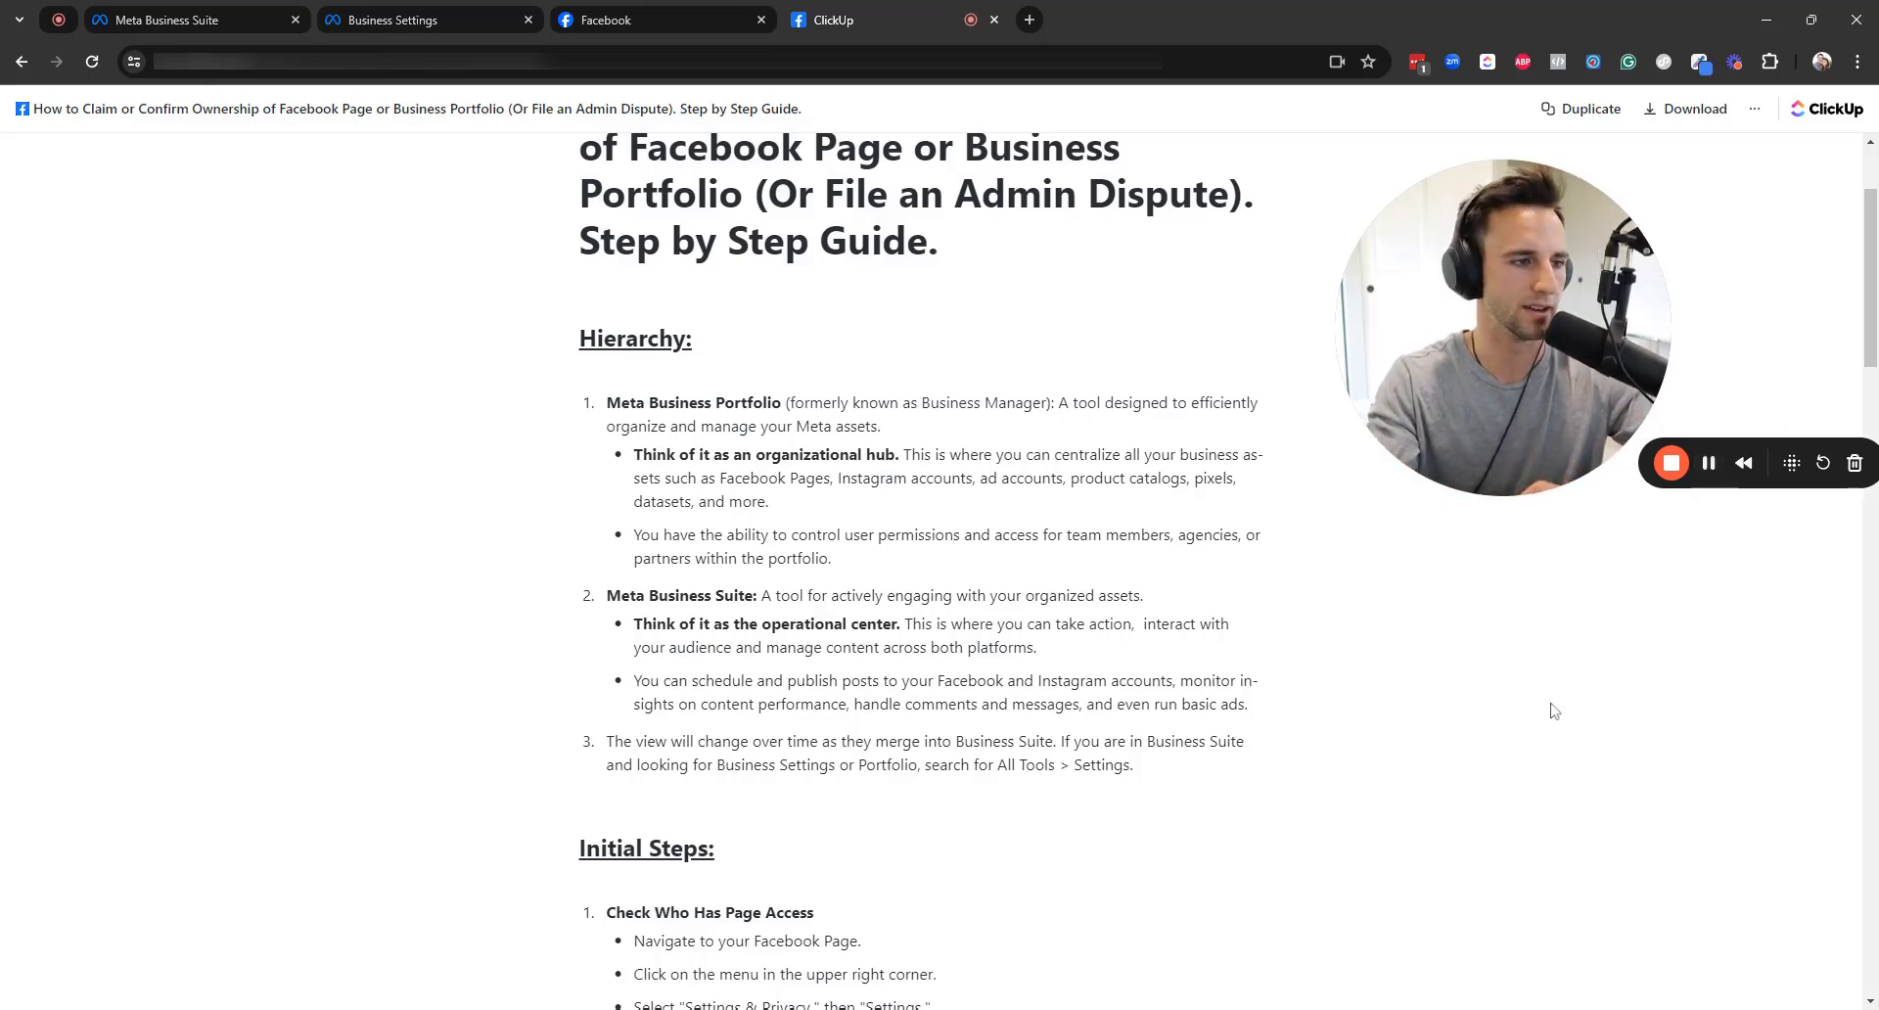
pyautogui.scroll(-4, 1556, 714)
pyautogui.scroll(-1, 1562, 717)
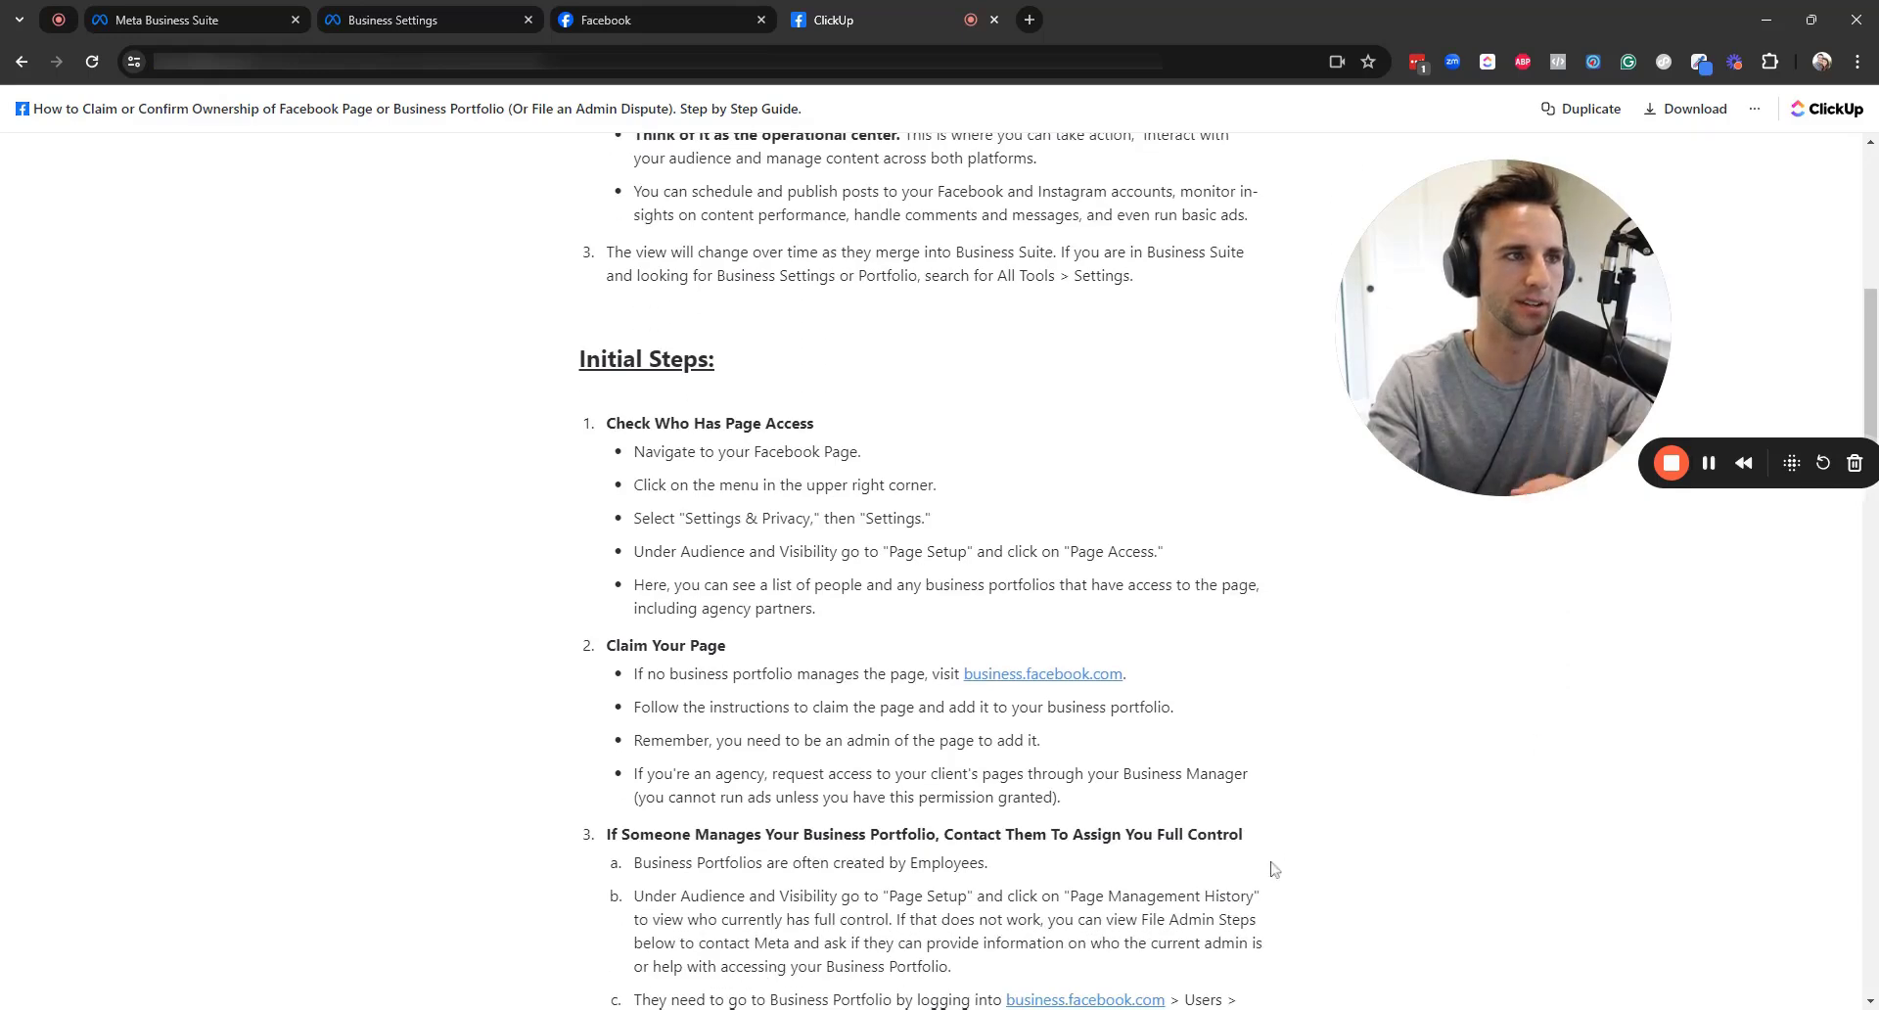
pyautogui.scroll(-1, 1229, 571)
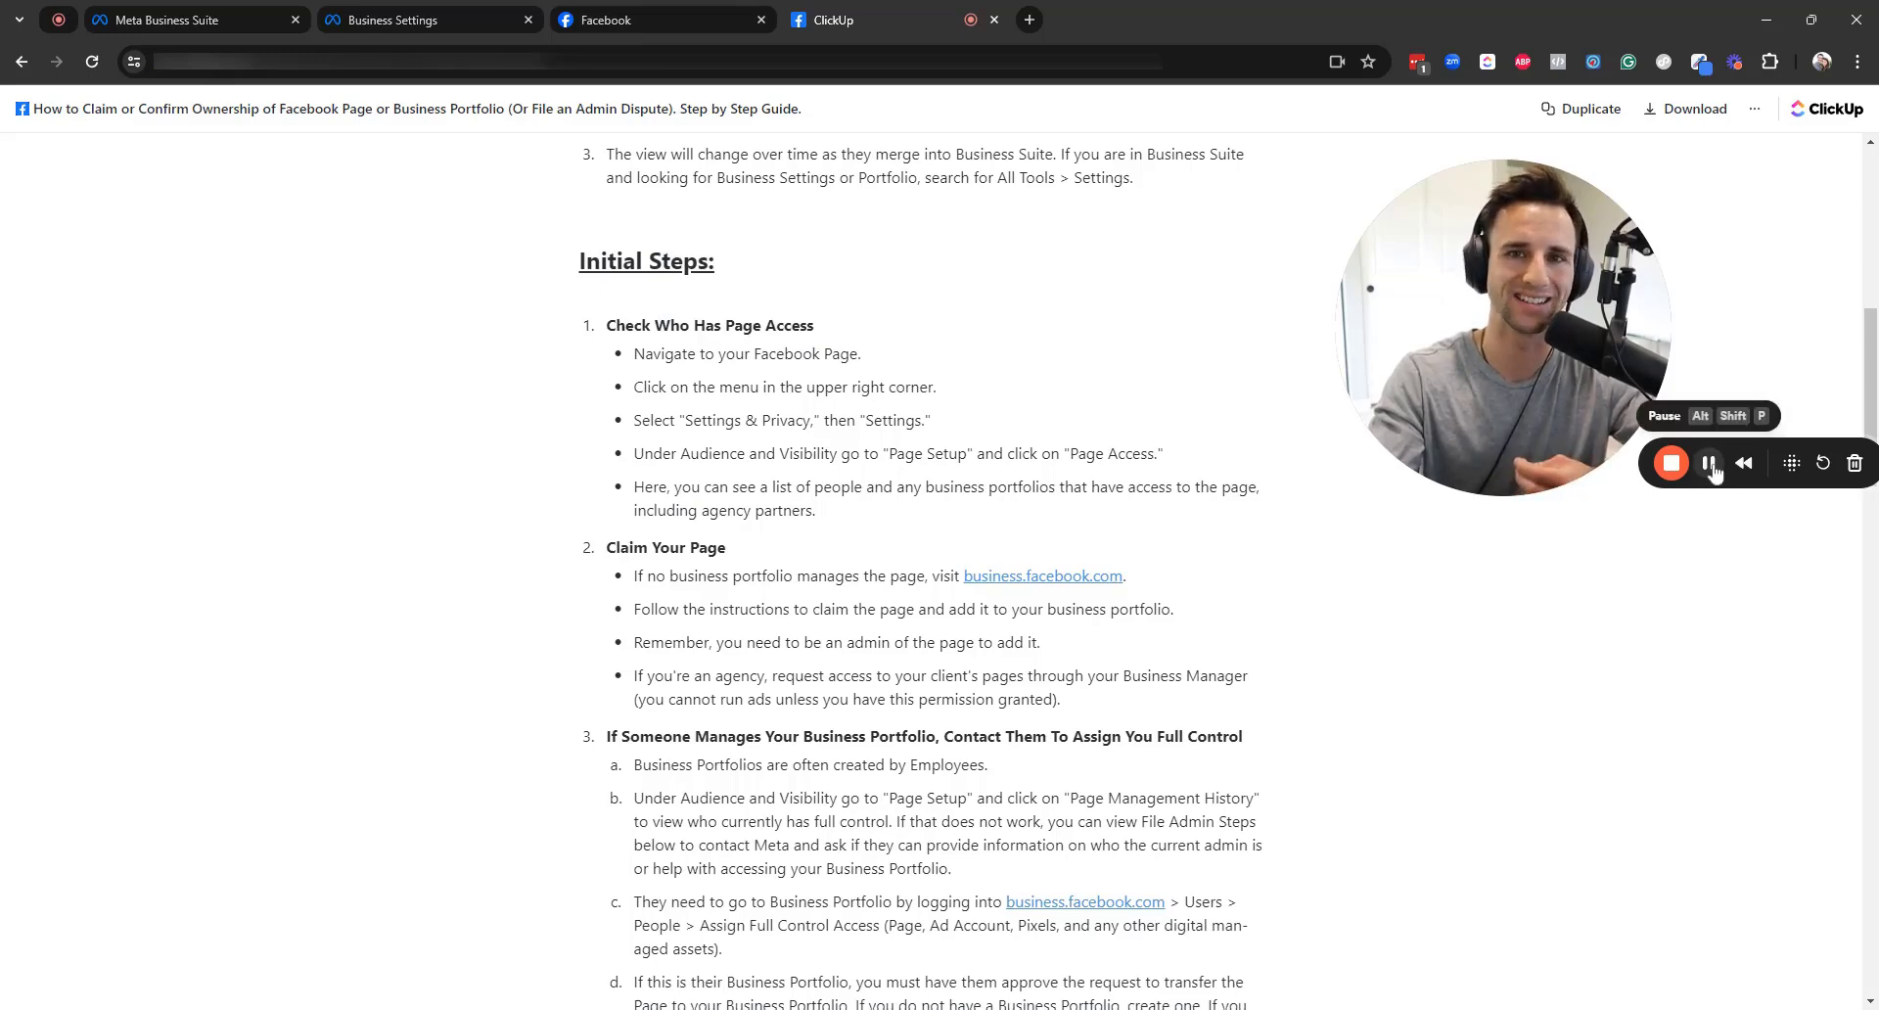
pyautogui.click(1707, 472)
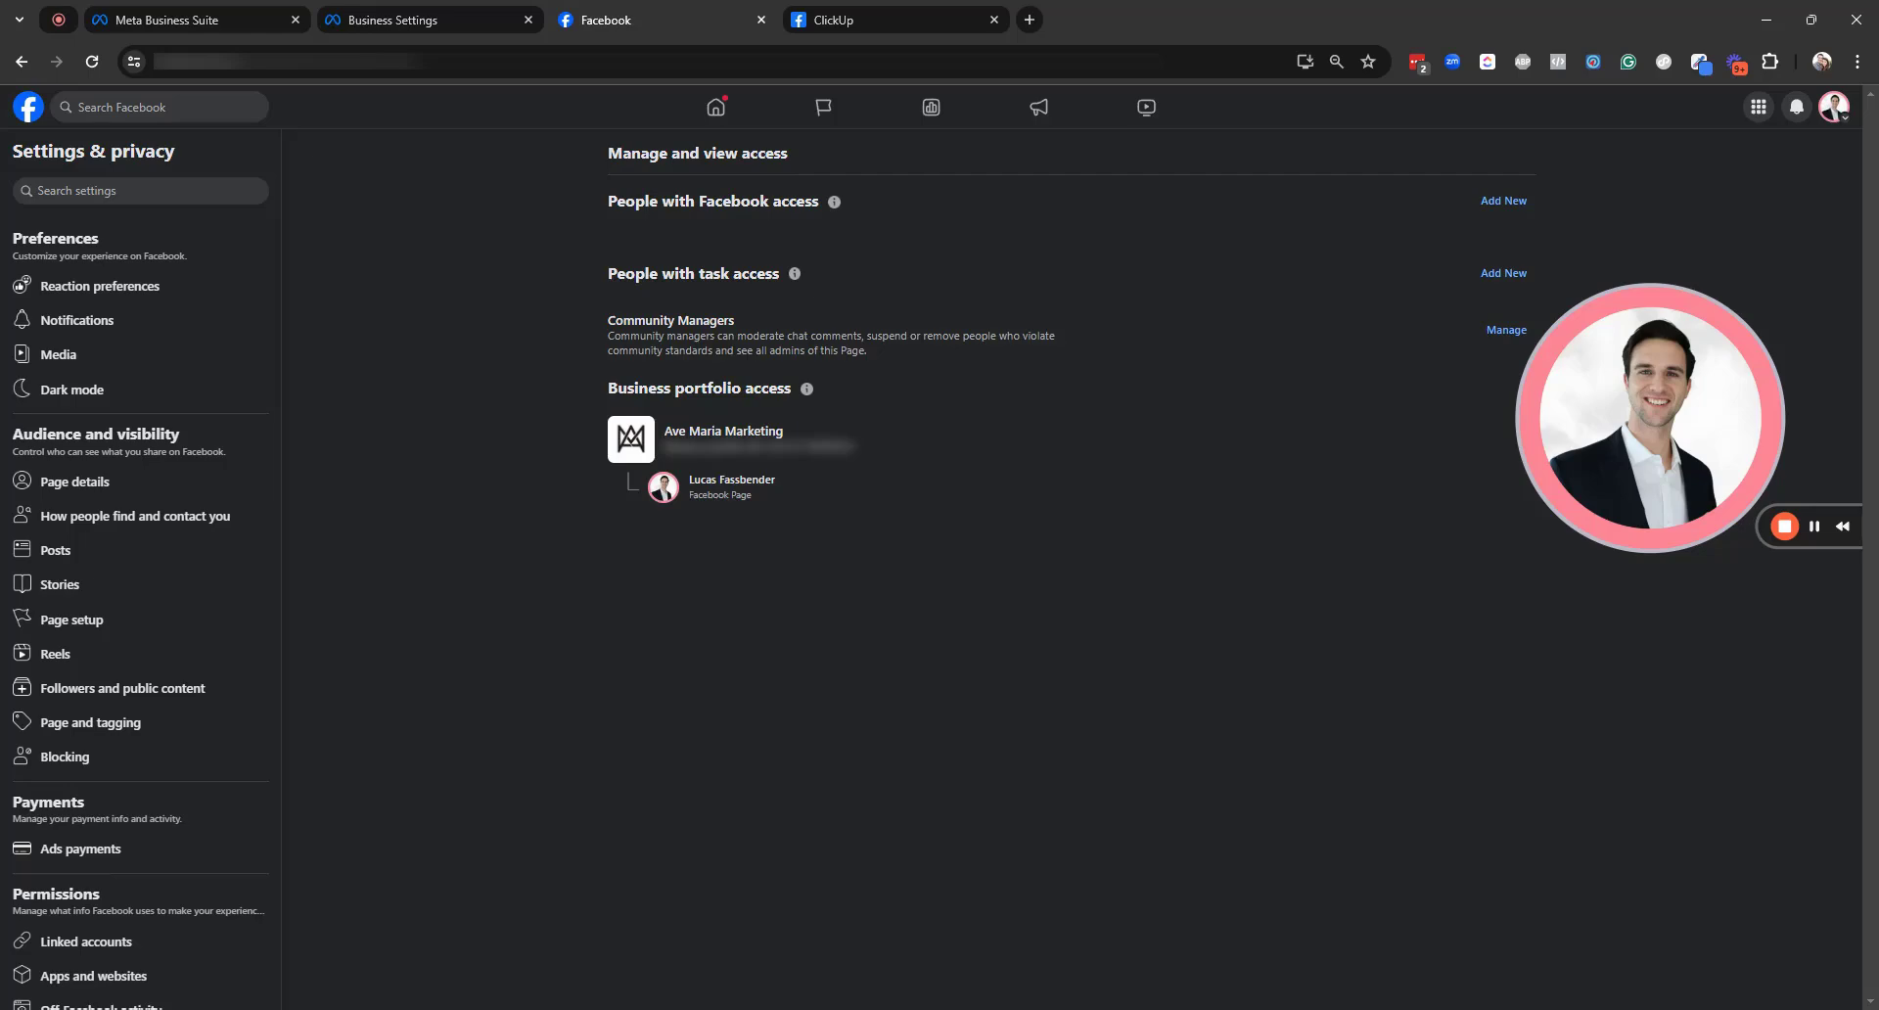
# Switch to Meta Business Suite and open the All tools directory from the sidebar
pyautogui.click(423, 16)
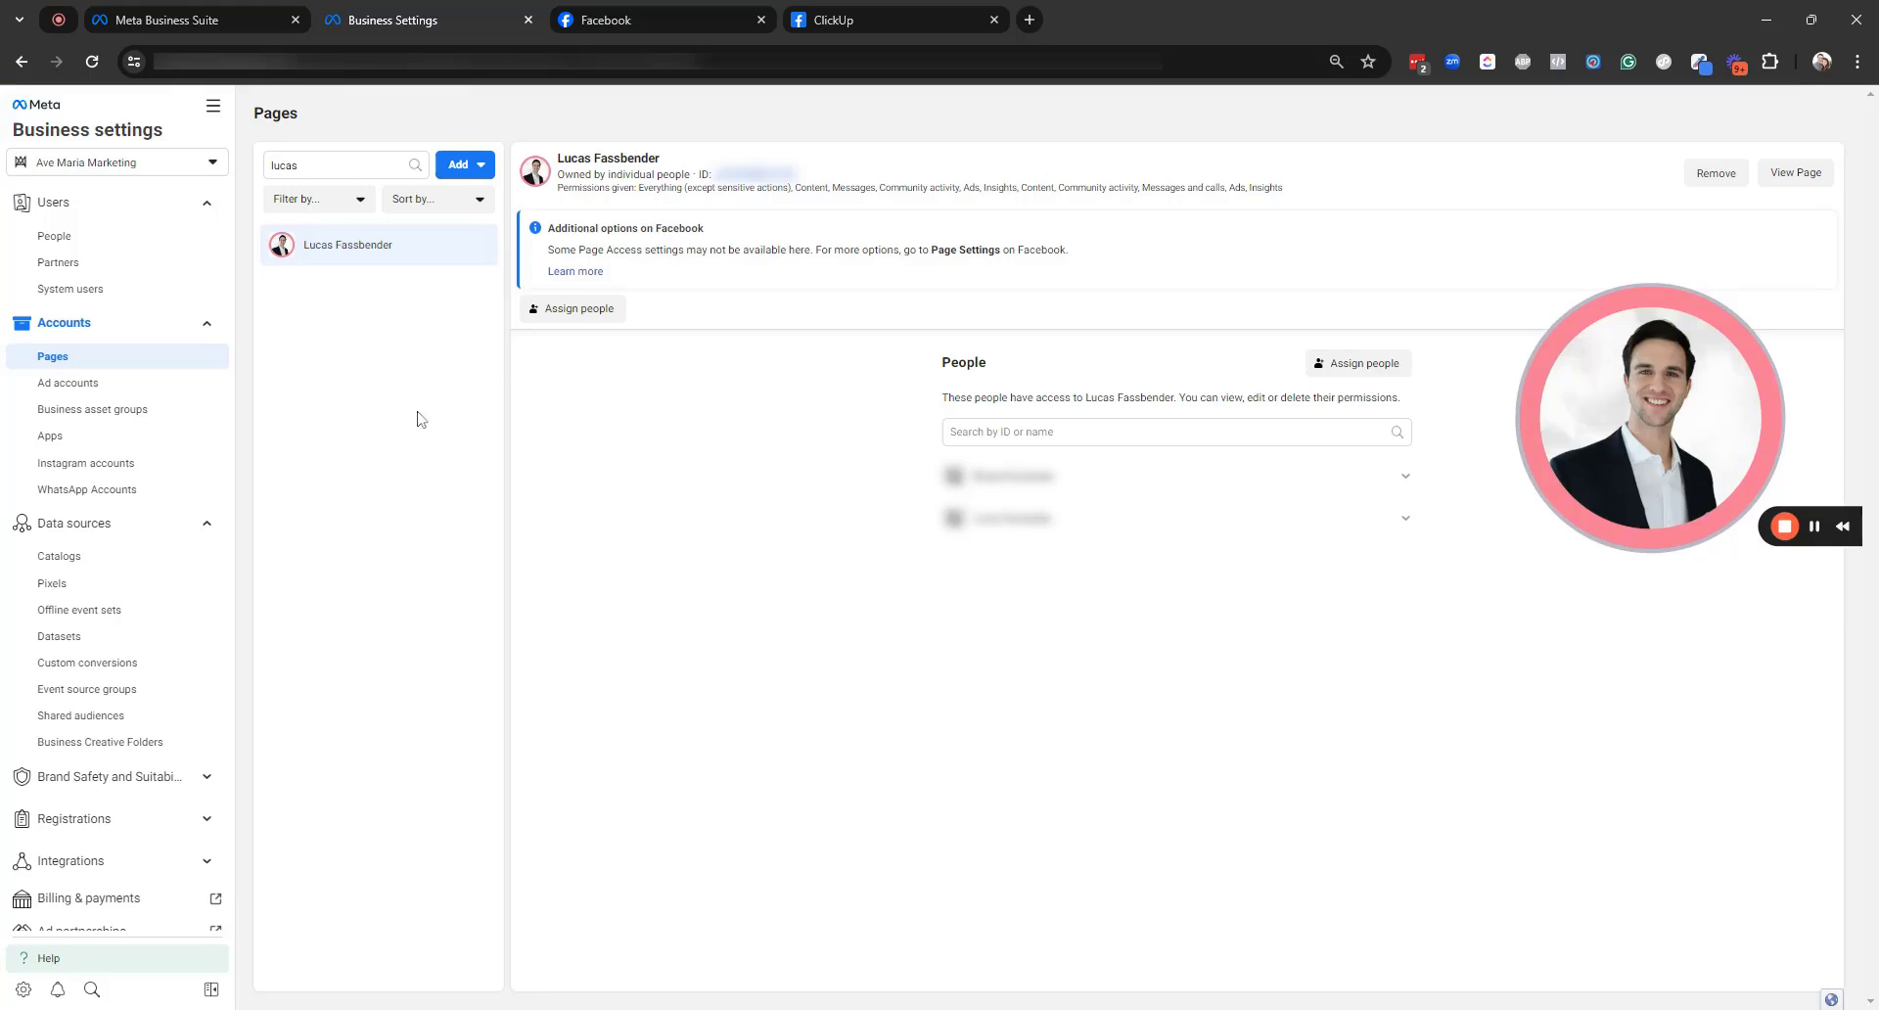
pyautogui.click(253, 12)
pyautogui.moveTo(29, 124)
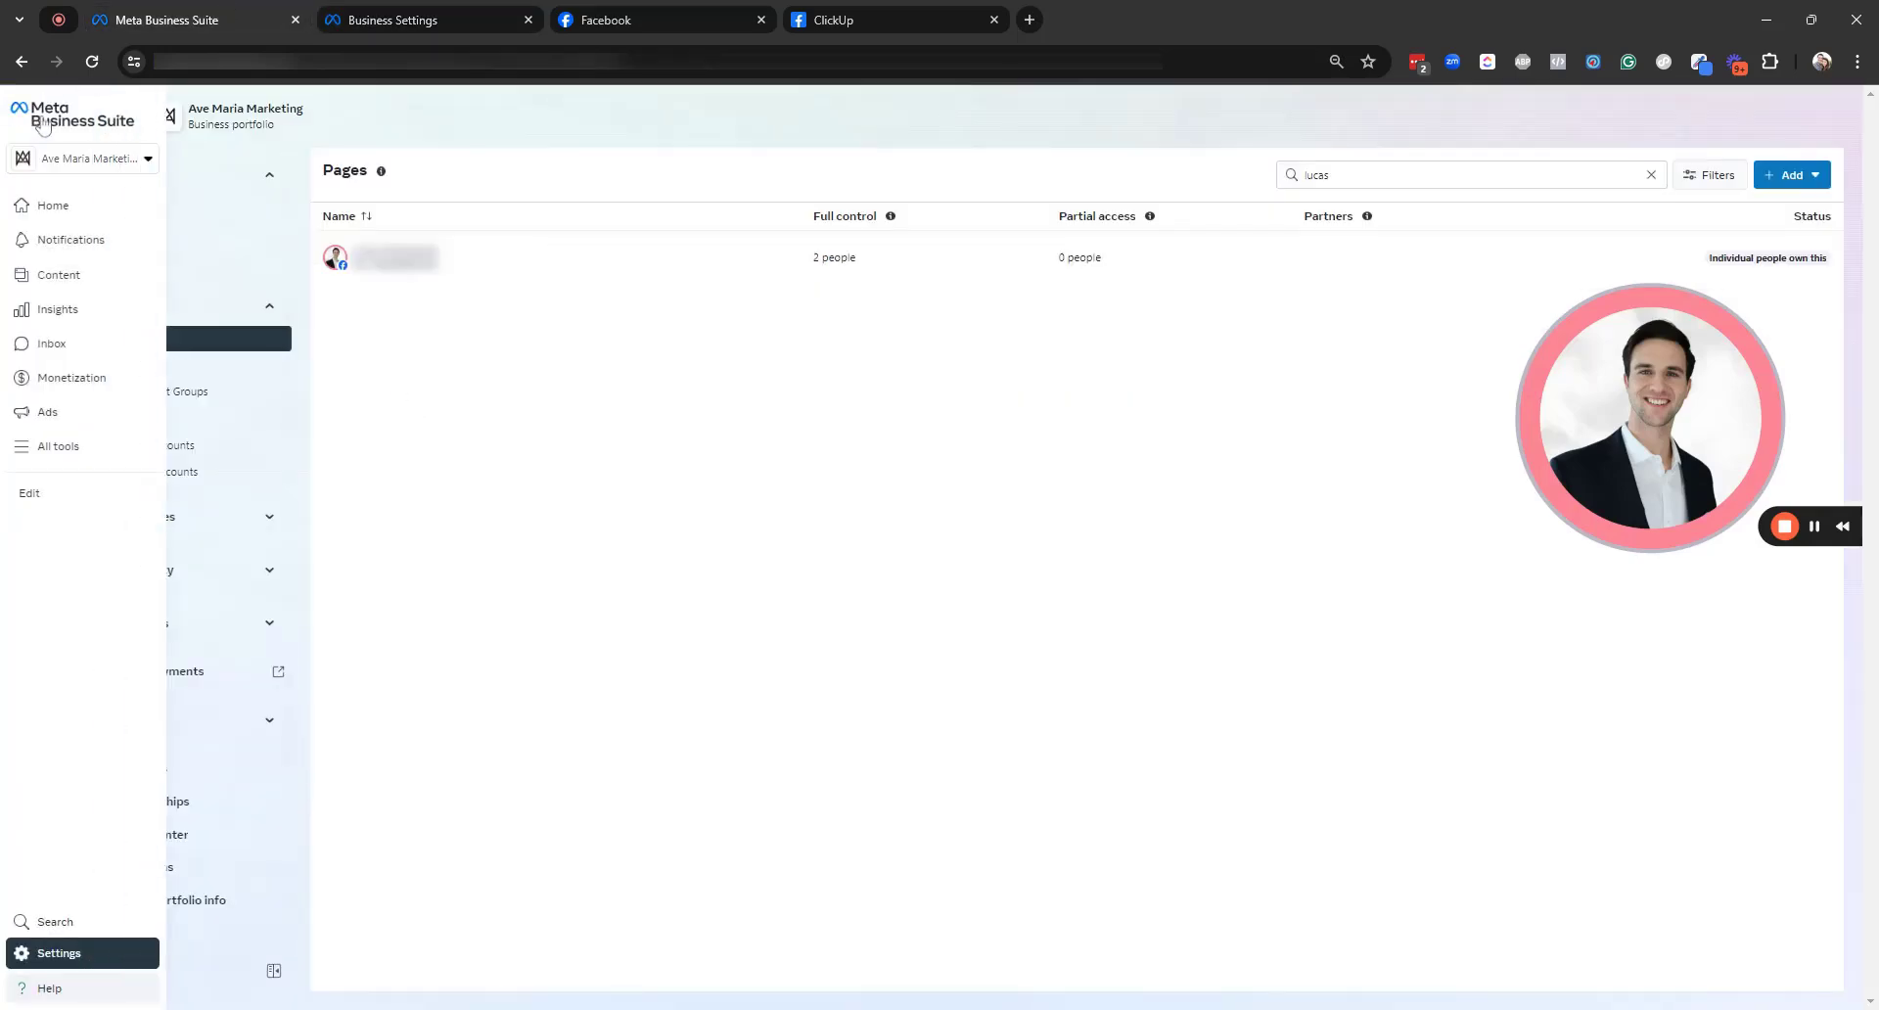
pyautogui.click(78, 457)
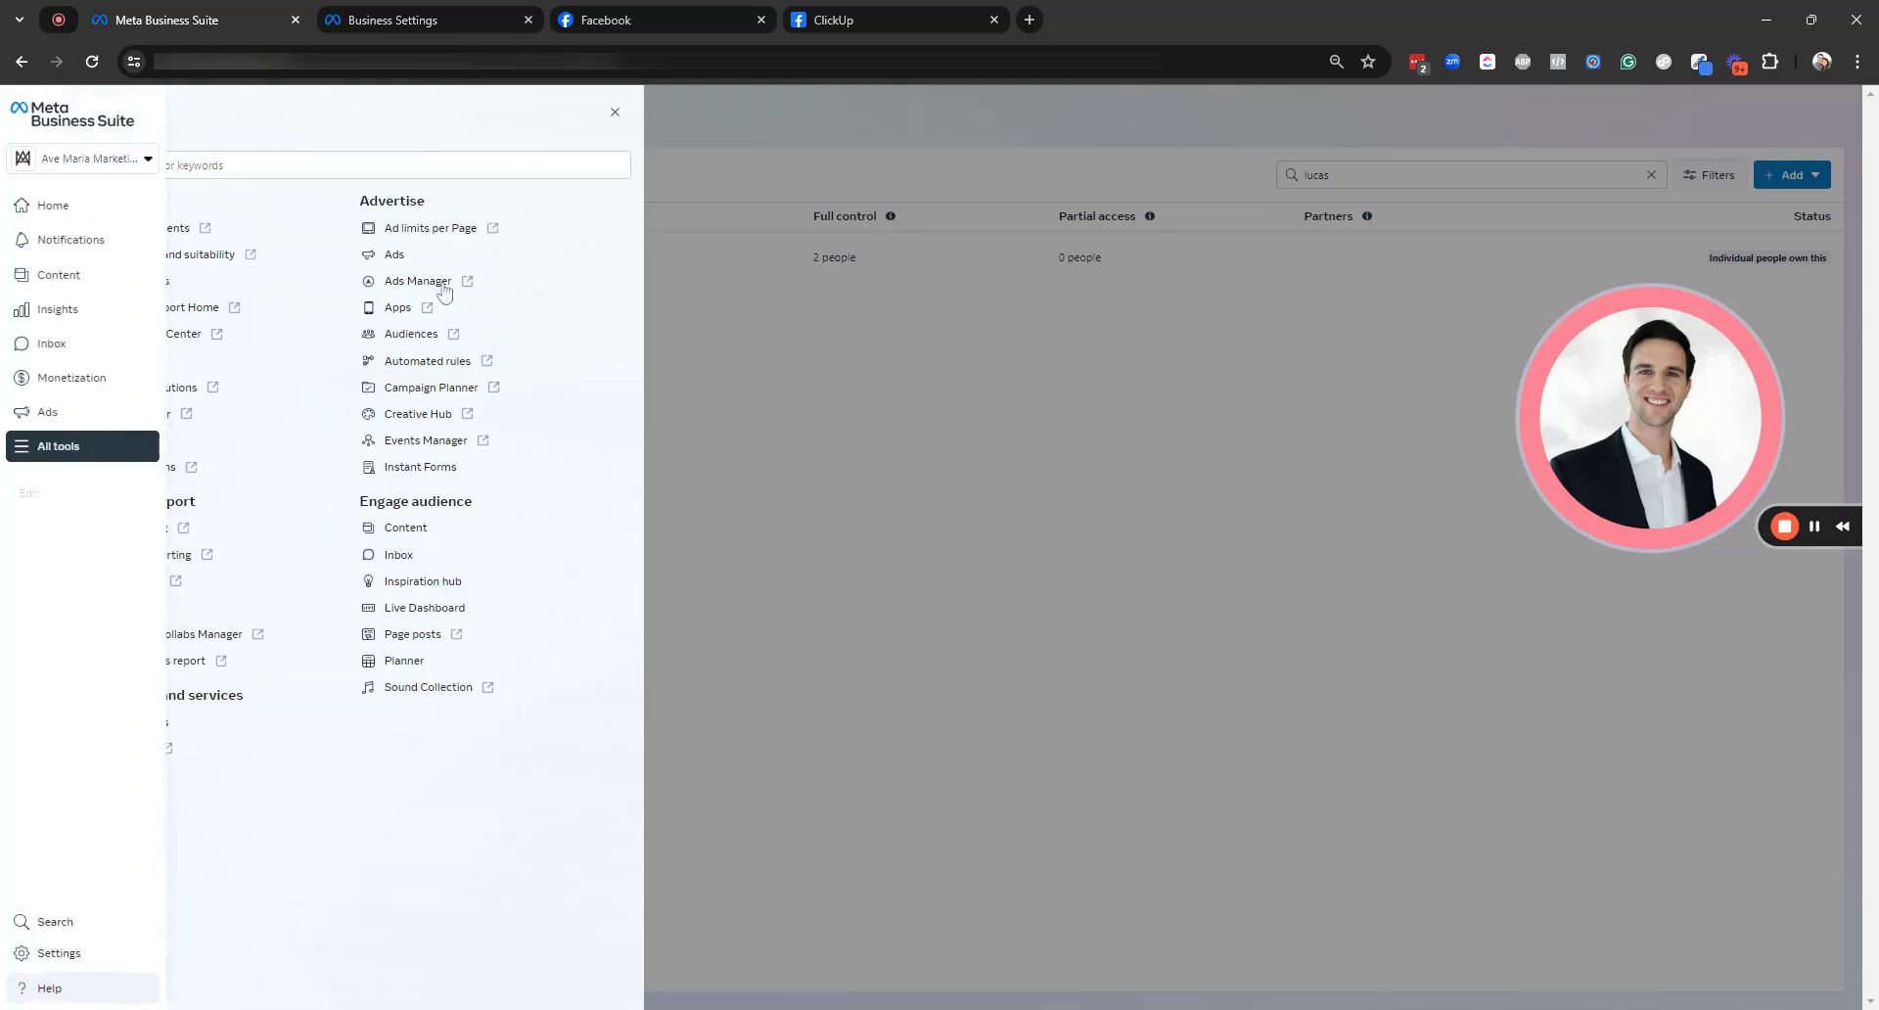
# Close the All tools panel and return to the Business Settings Pages list
pyautogui.click(614, 111)
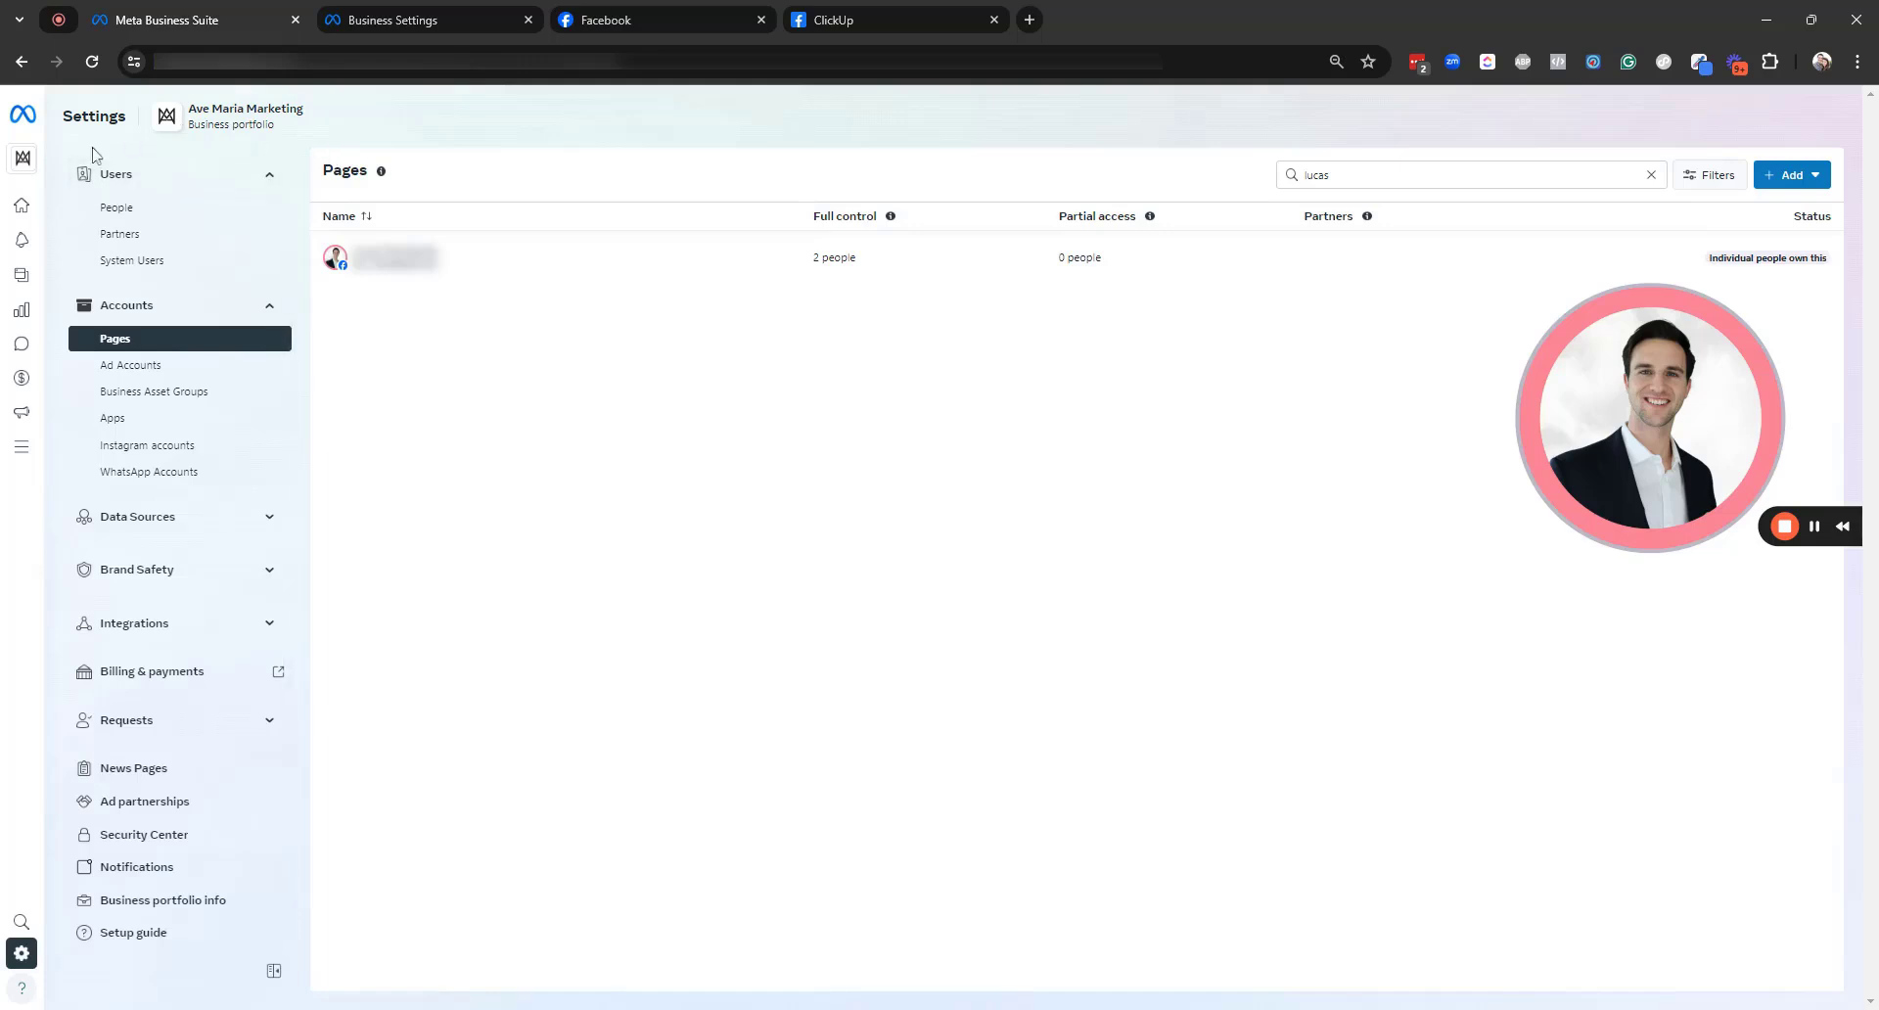
pyautogui.moveTo(26, 167)
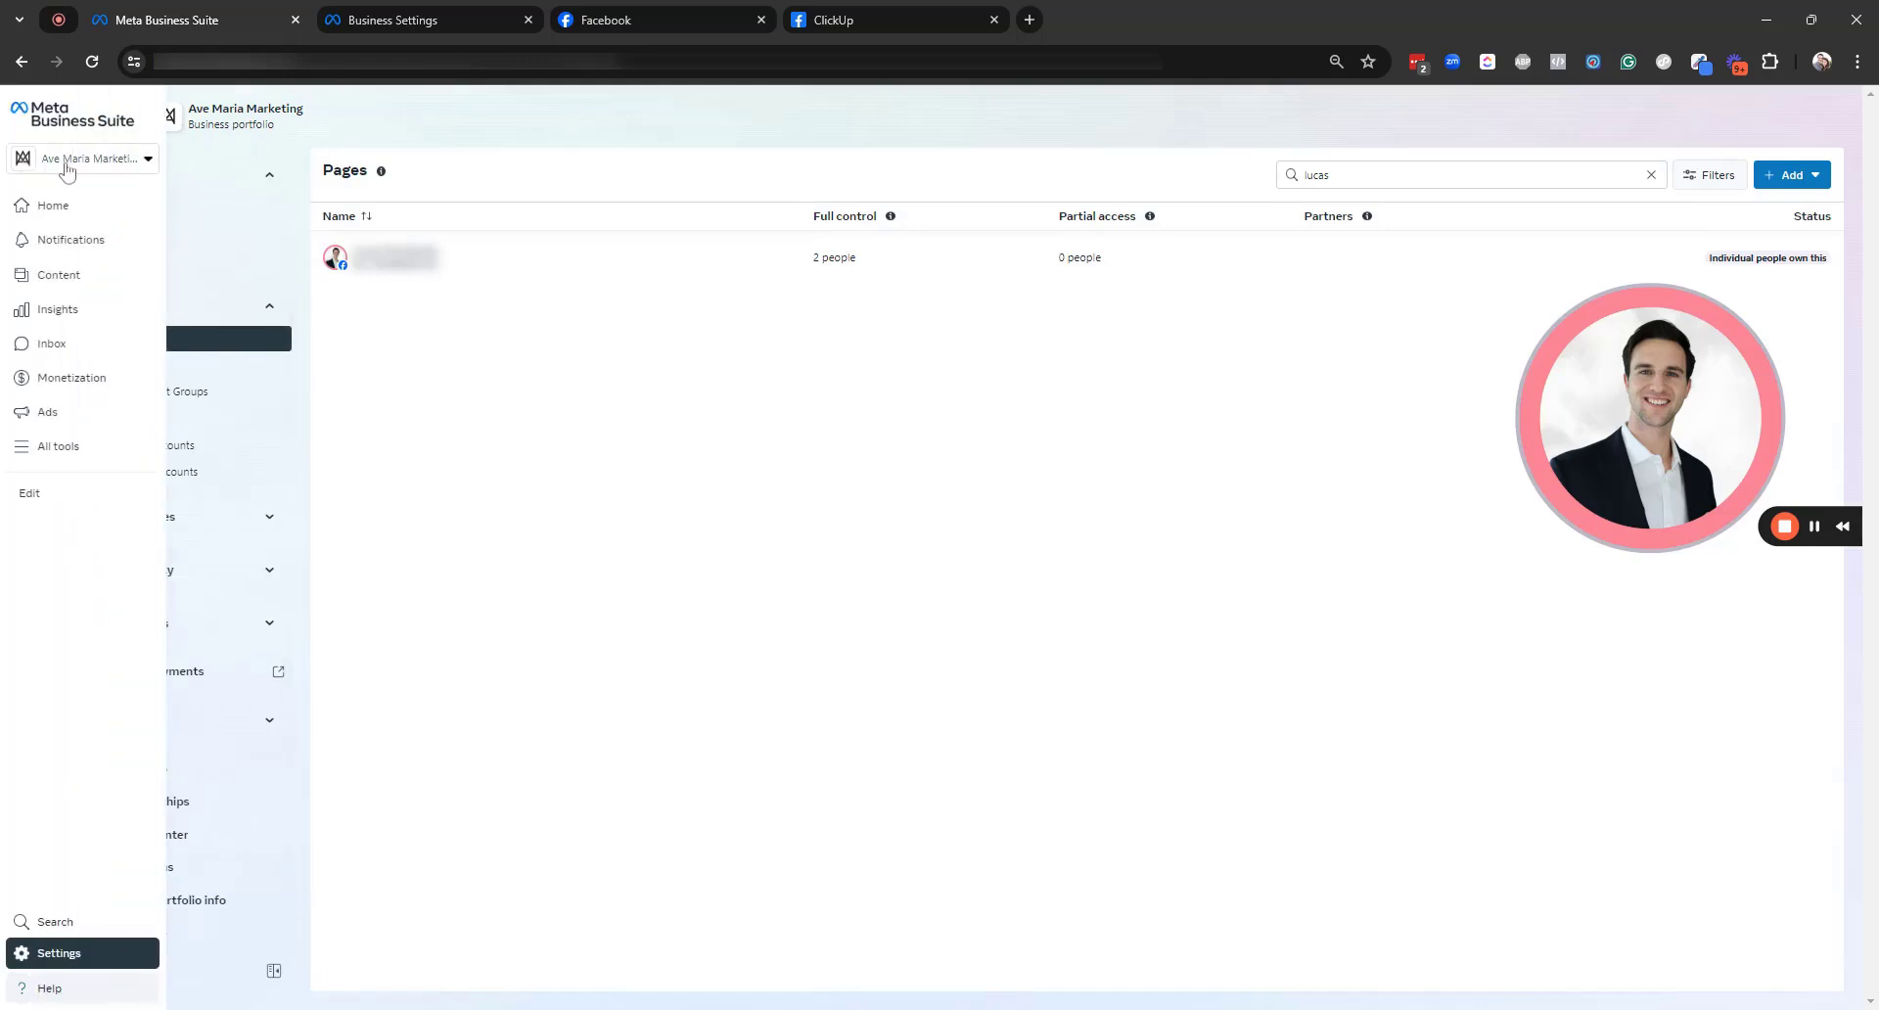
pyautogui.click(409, 20)
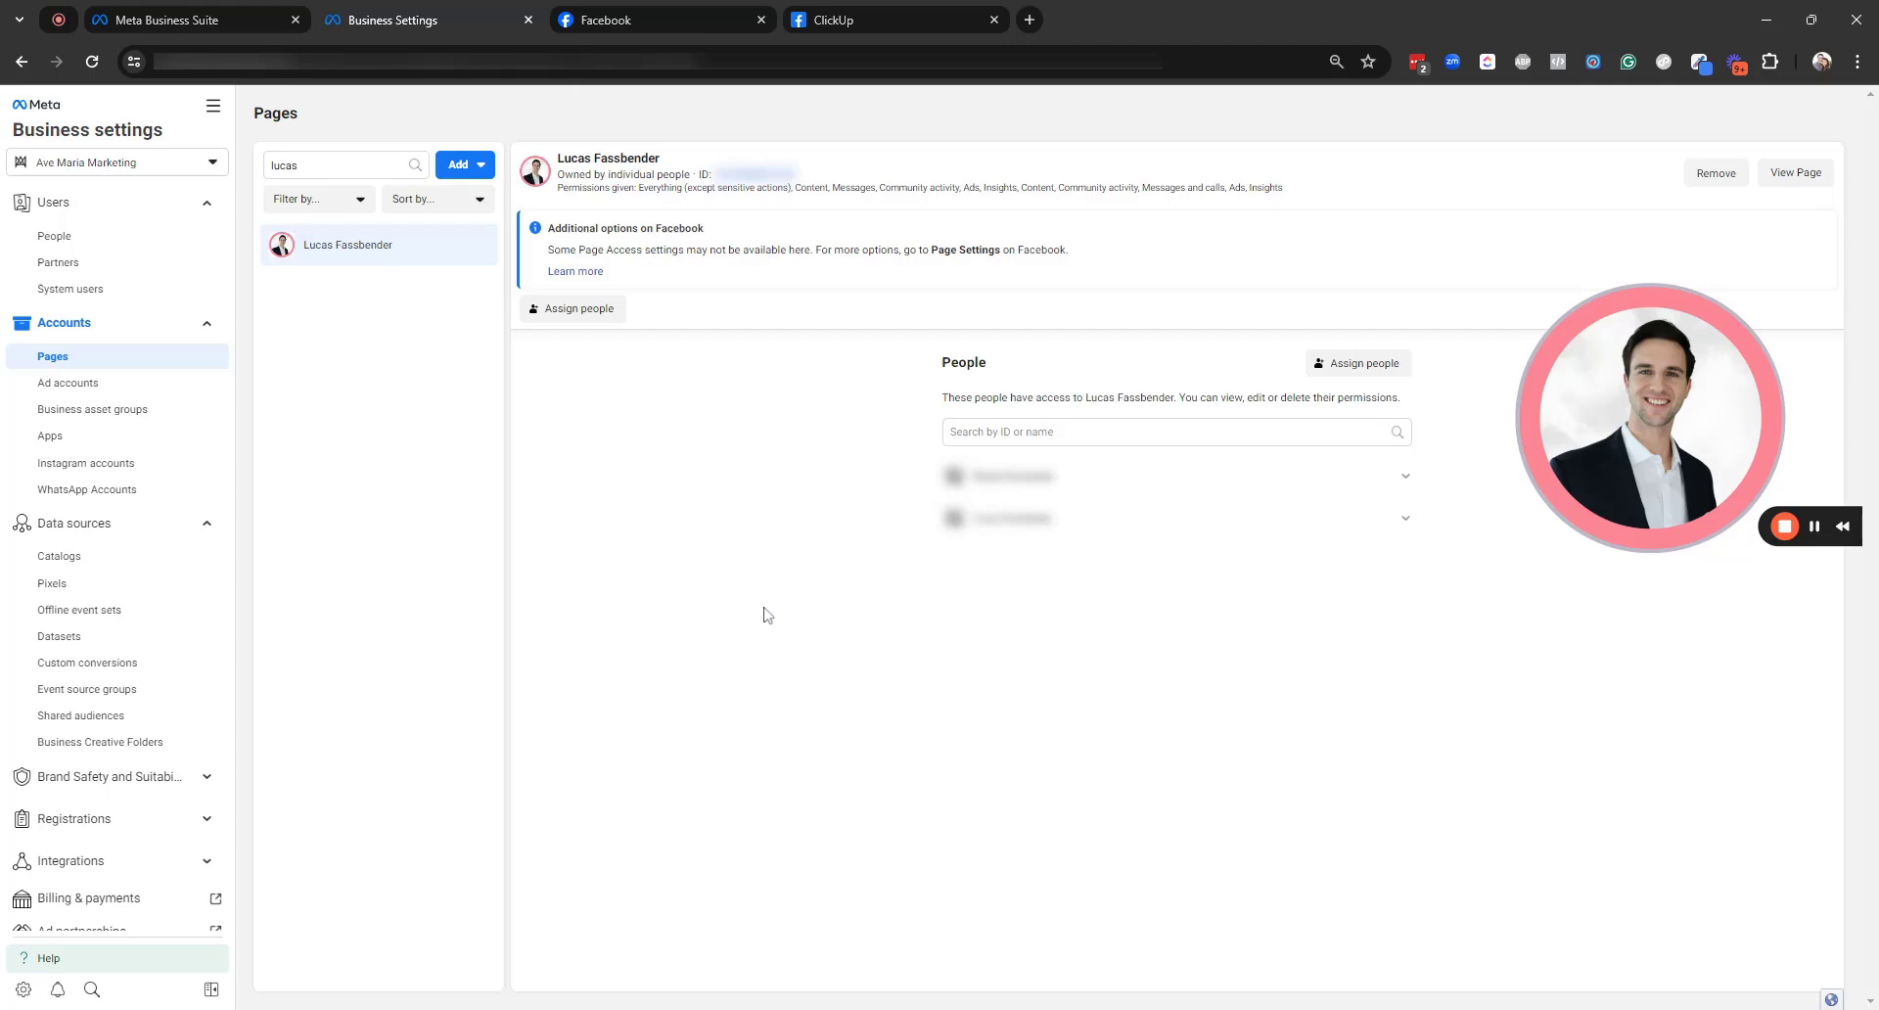
# Compare the Add Page options in Business Settings and Business Suite, then return to Facebook's Page access
pyautogui.click(480, 168)
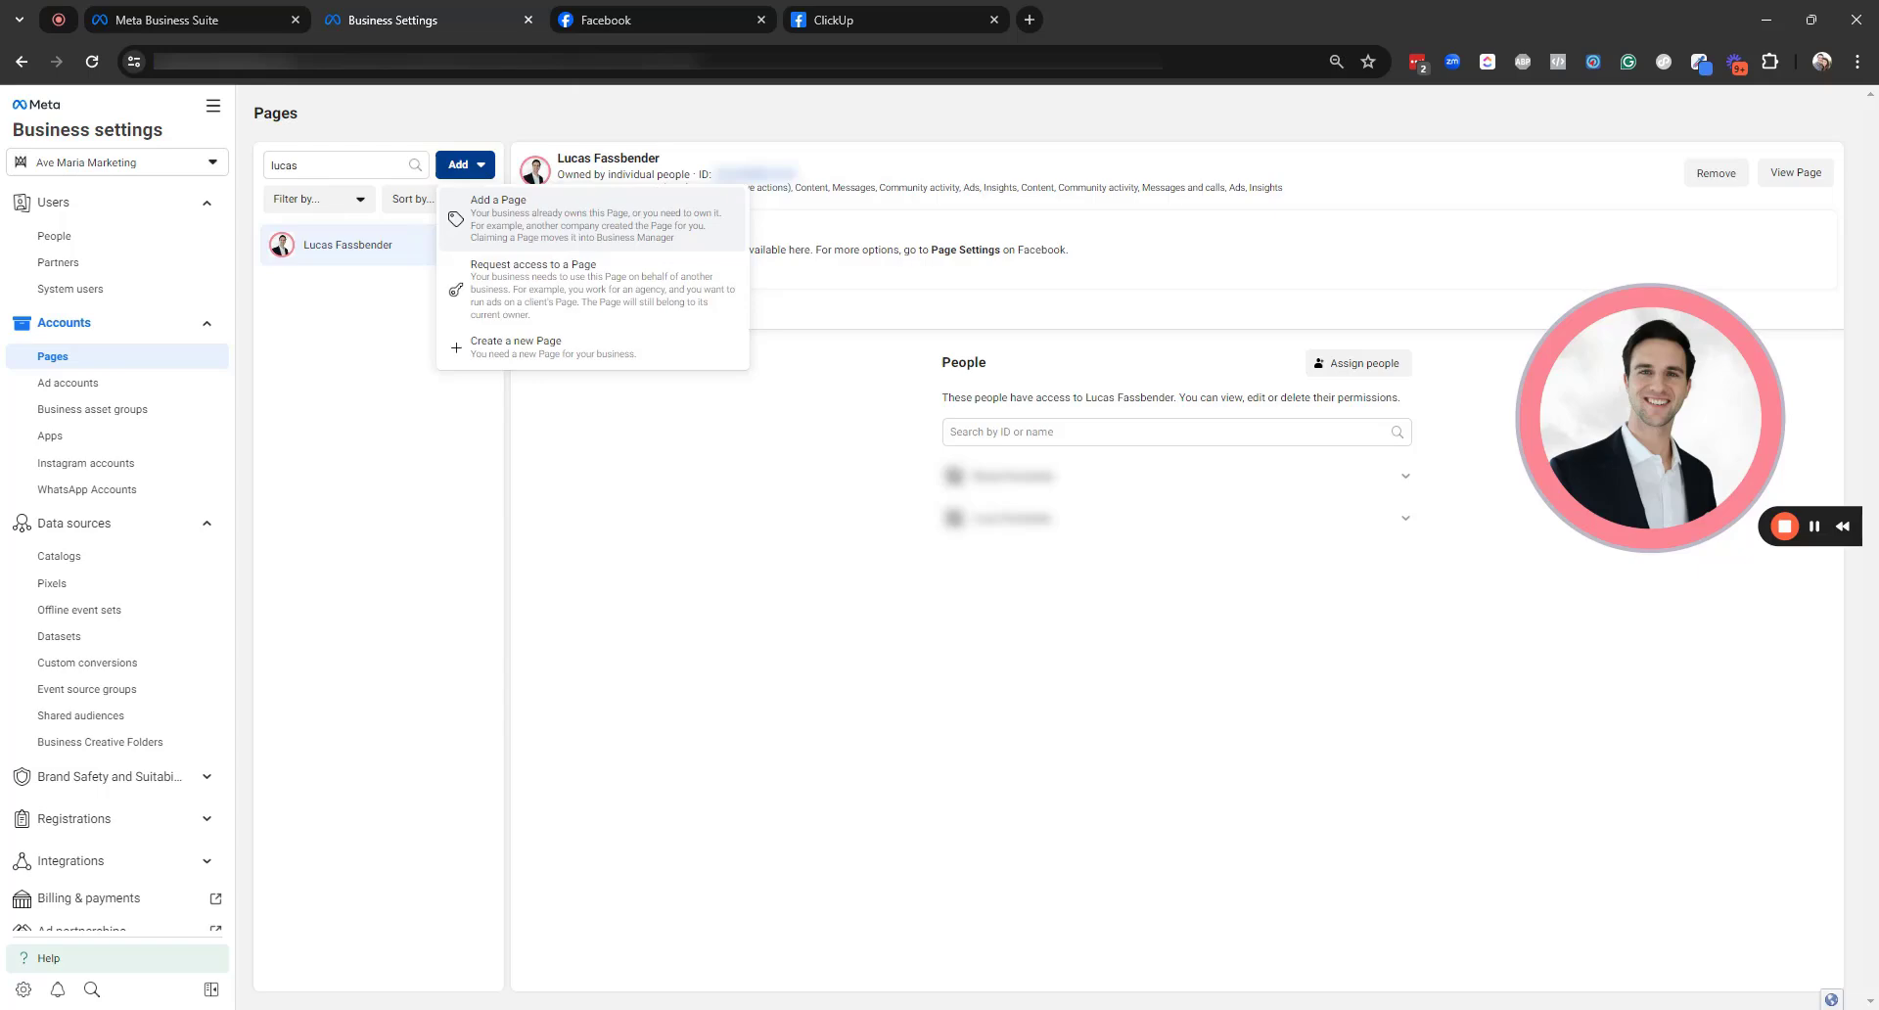
pyautogui.hotkey('ctrl', 'shift', 'Tab')
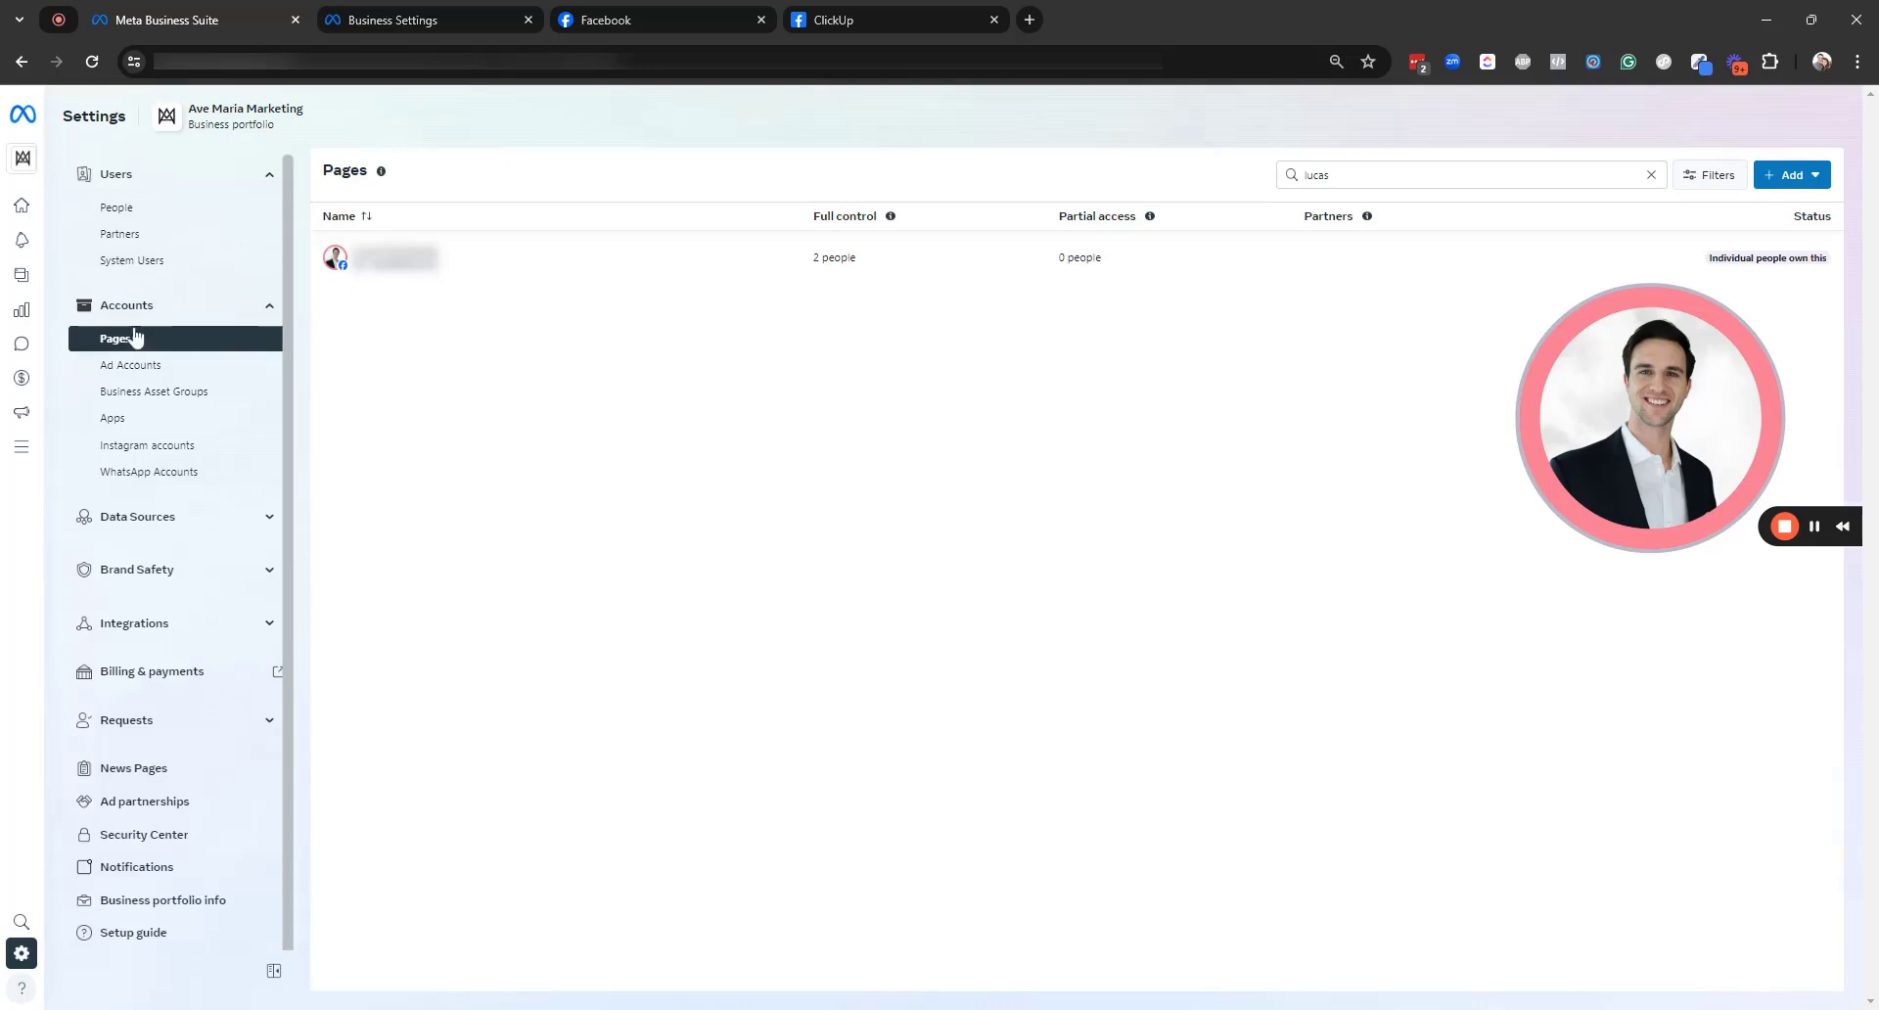
pyautogui.click(1793, 178)
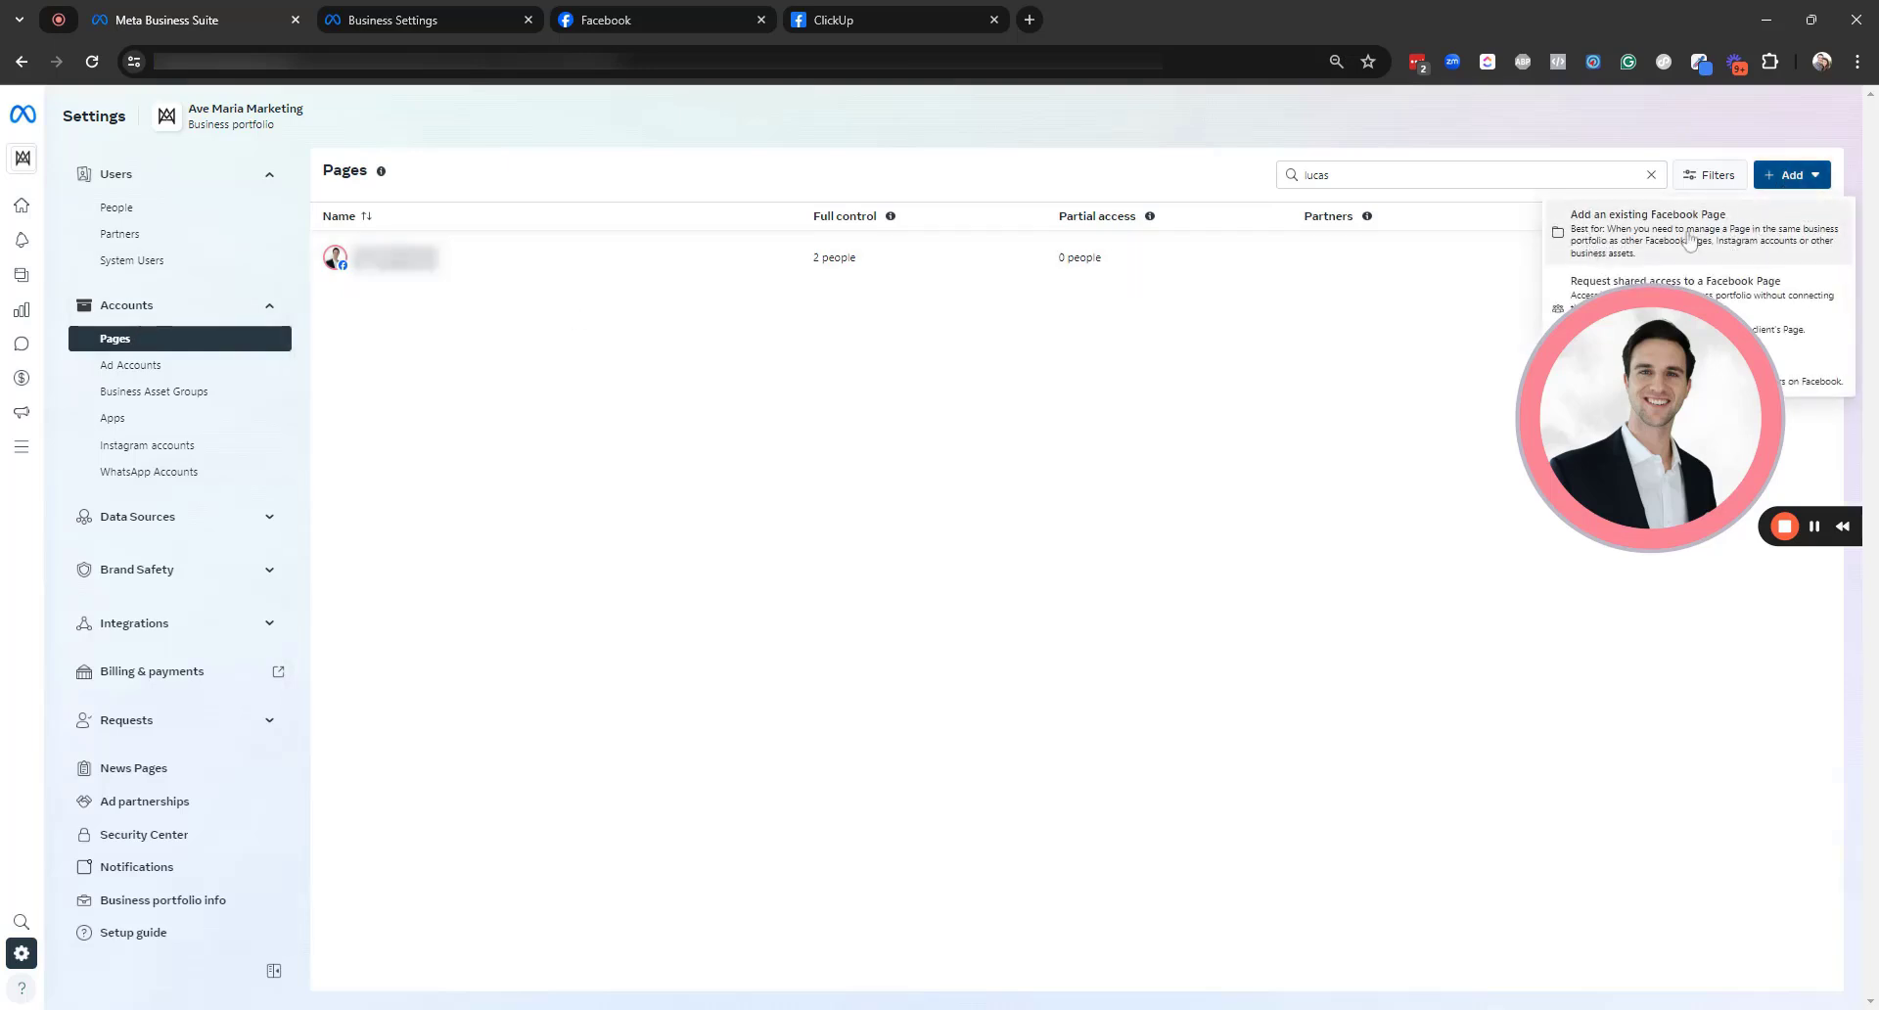
pyautogui.click(475, 12)
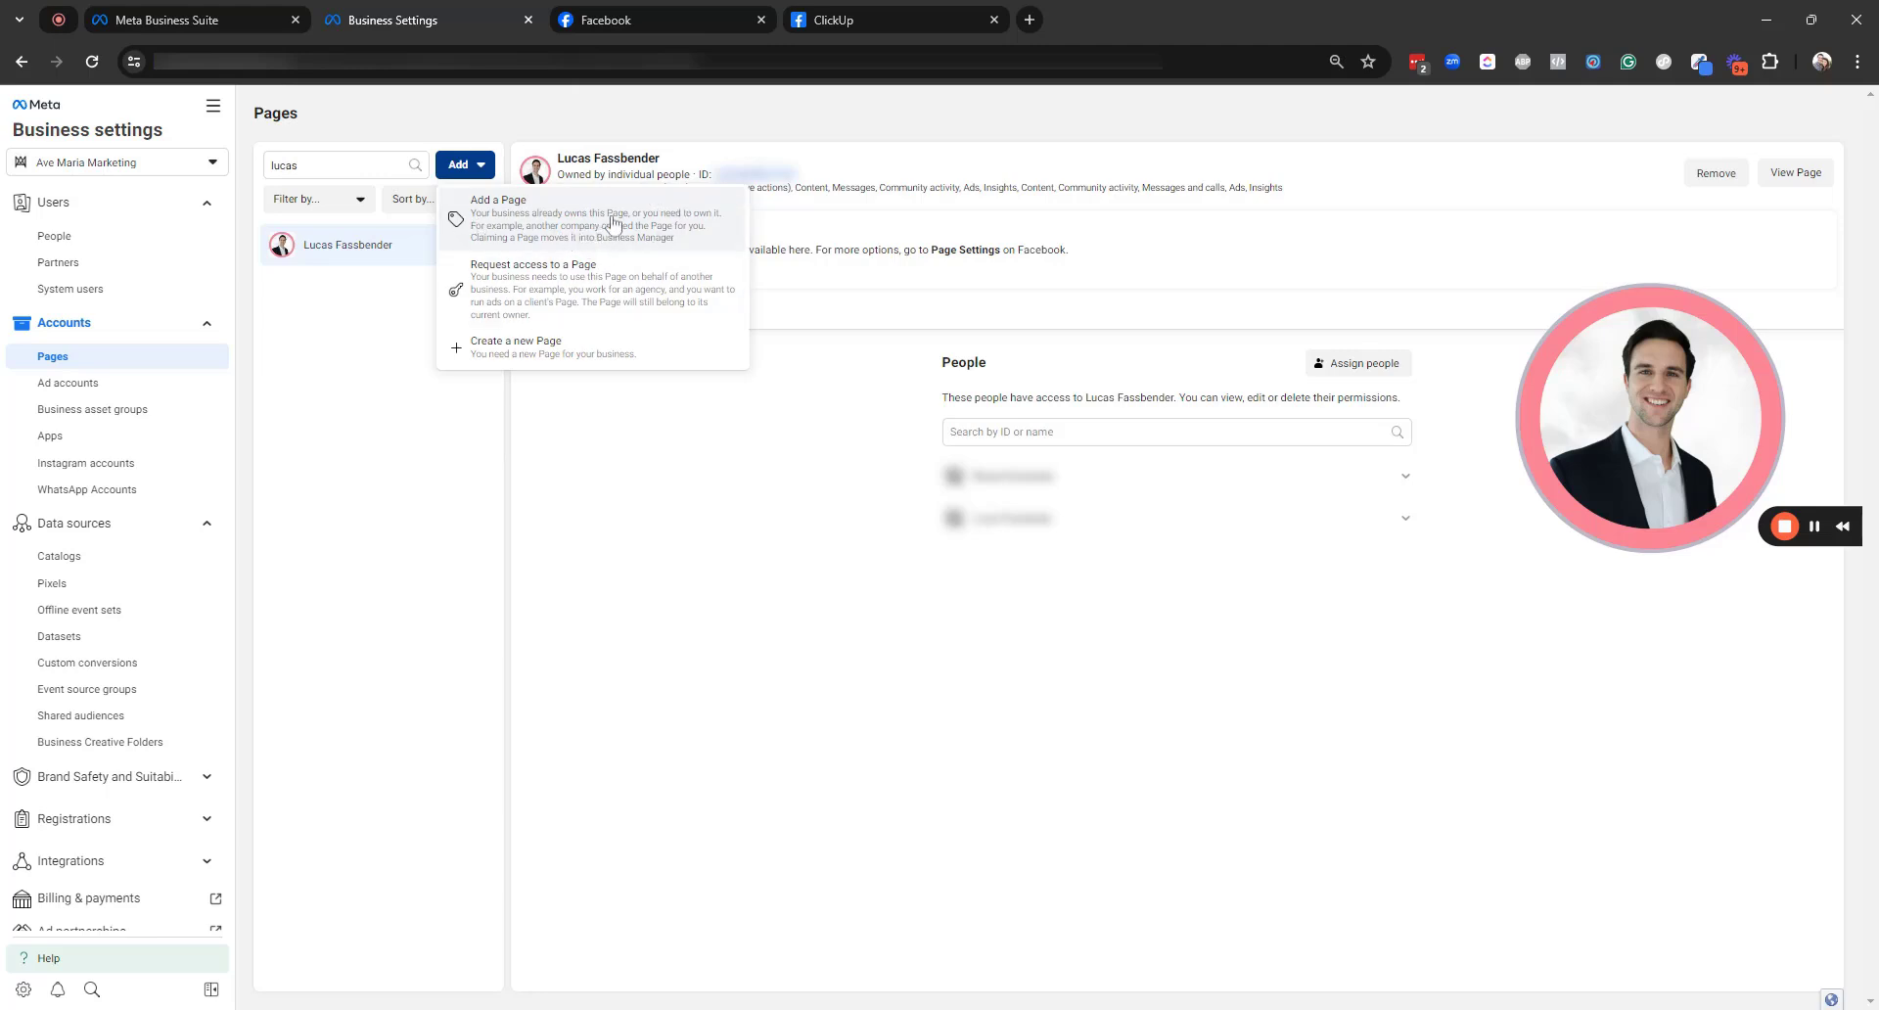
pyautogui.click(670, 15)
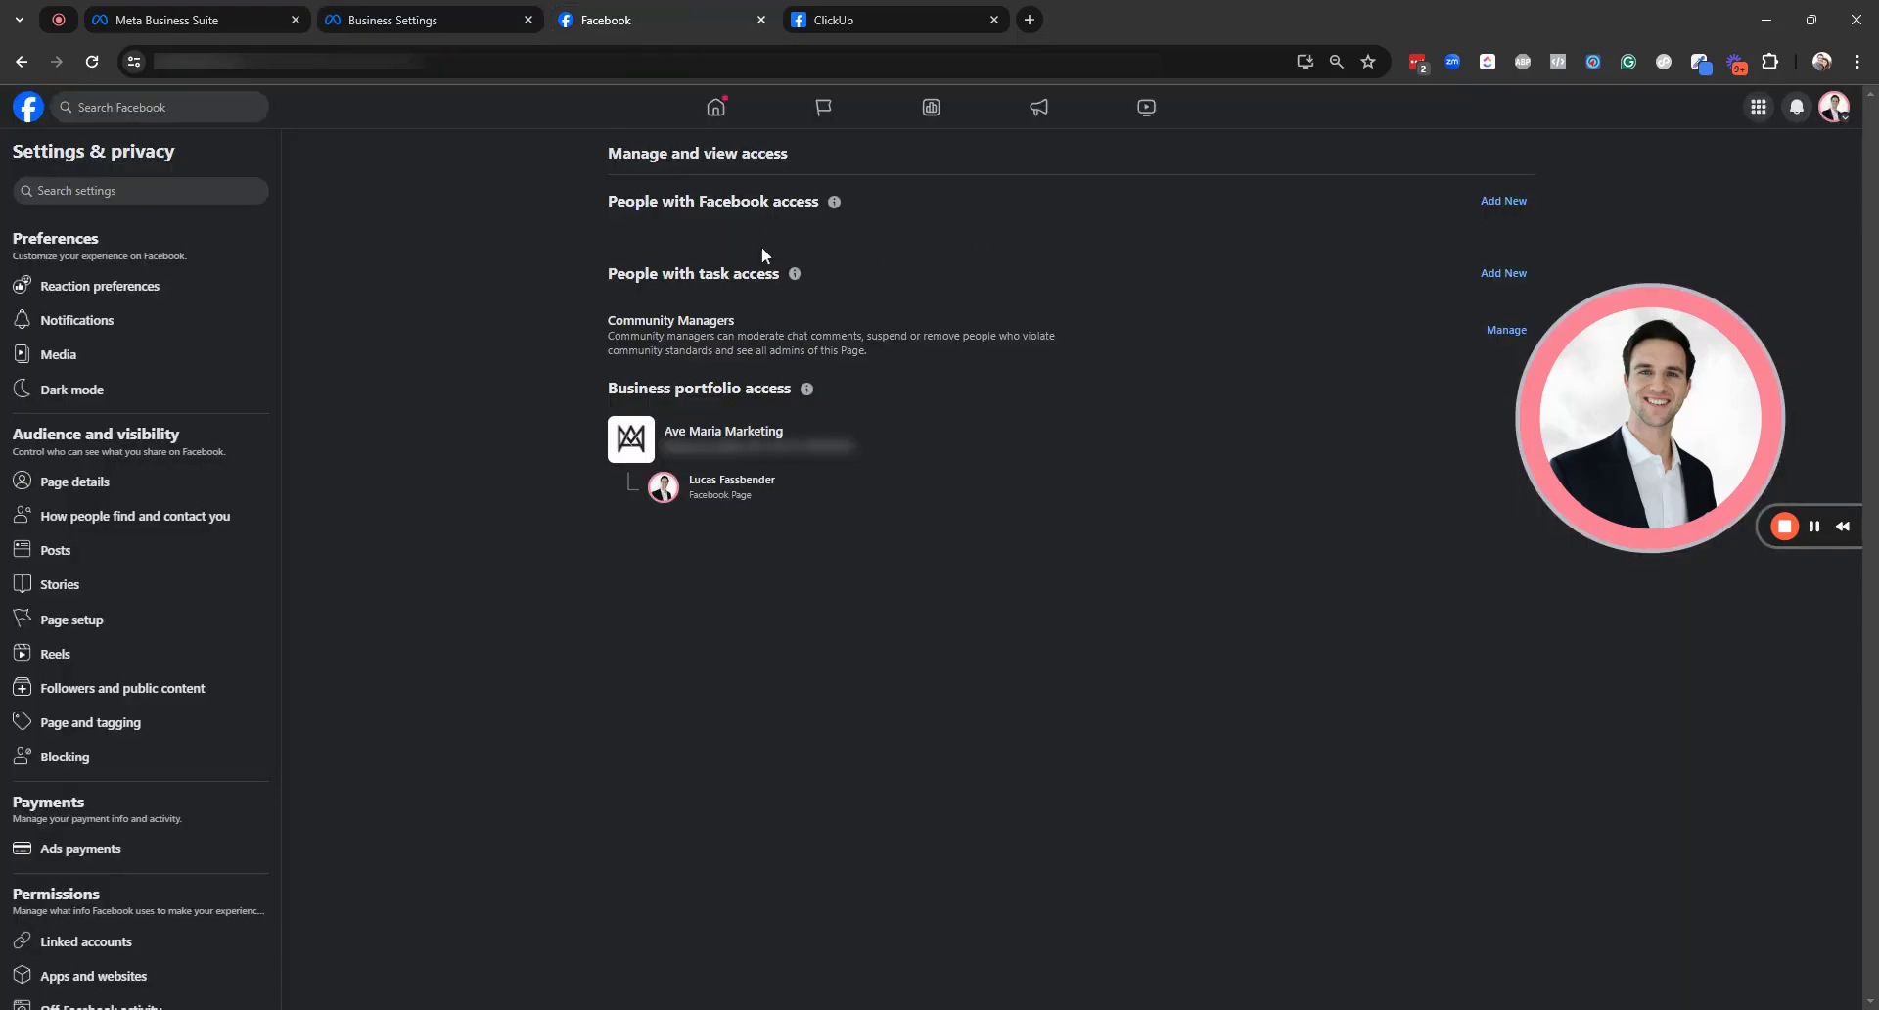
# Return to Business Settings showing the add, request access and create Page options
pyautogui.click(458, 16)
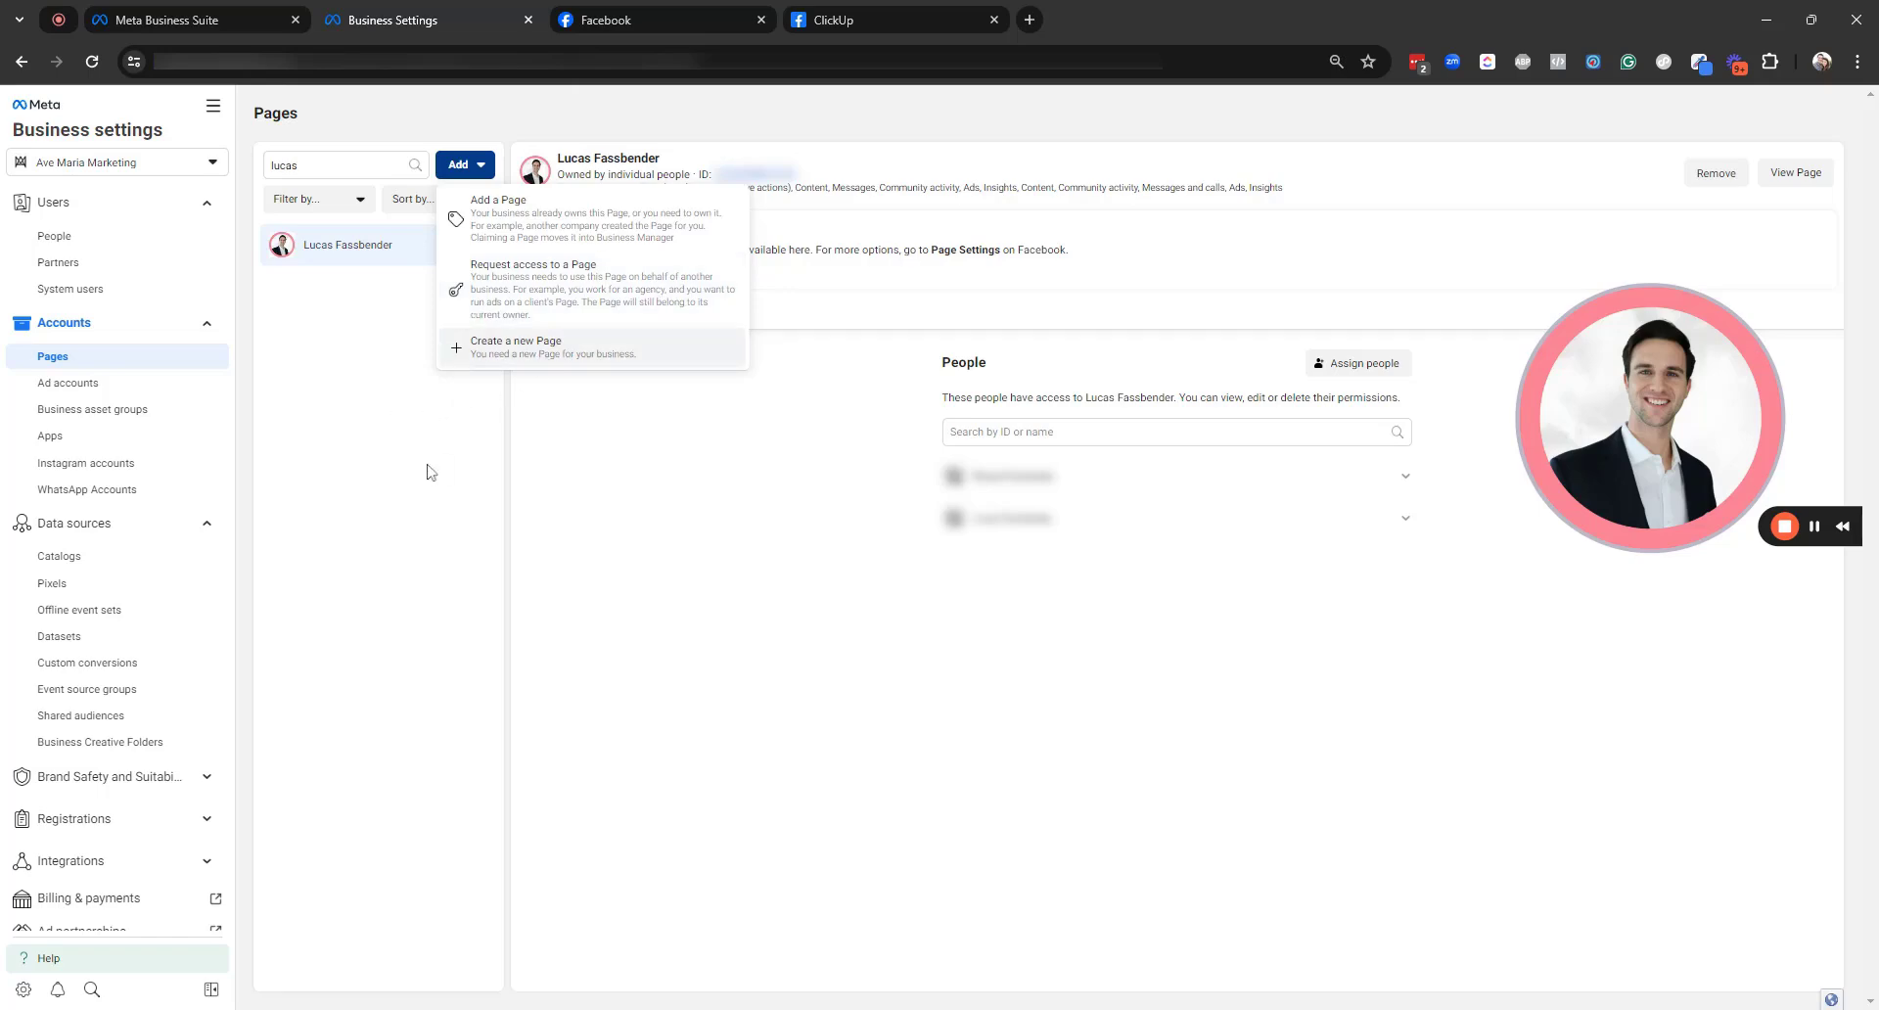
# Return to Facebook's Page access settings showing the Page's business portfolio access
pyautogui.click(627, 18)
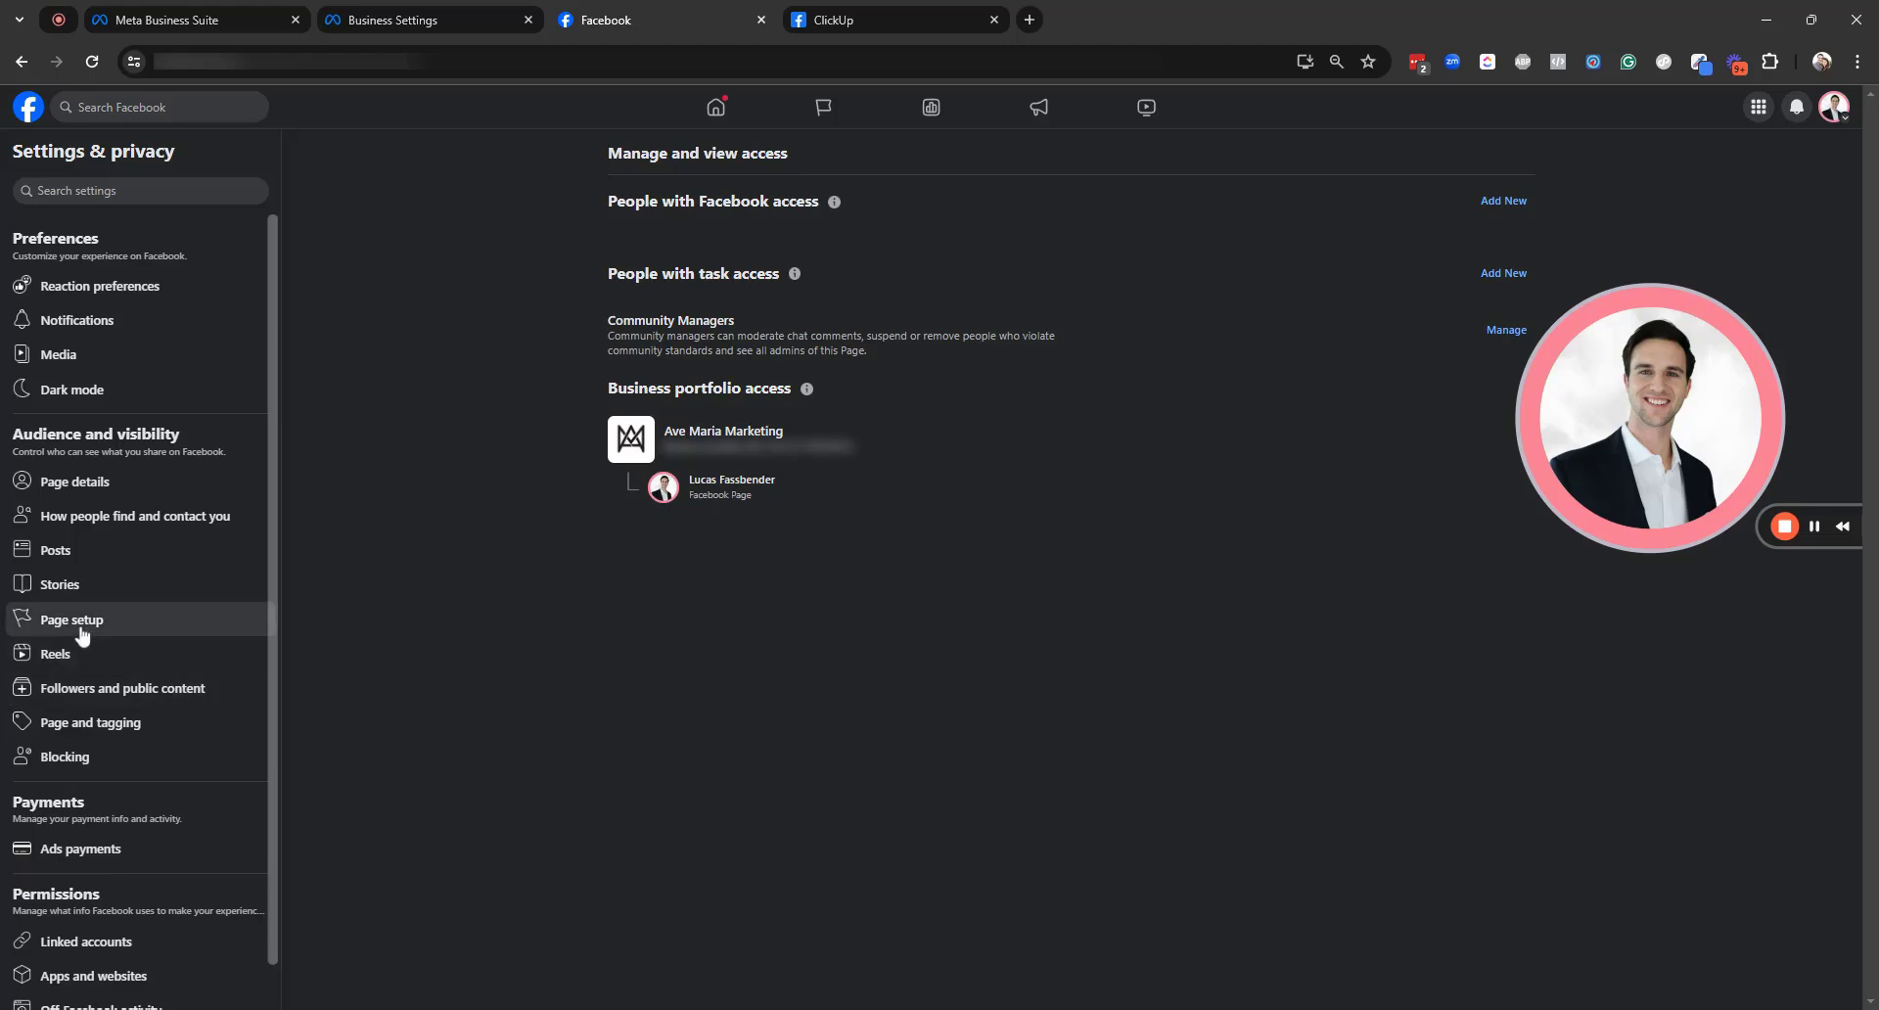
# Open the Page setup settings, then switch to Business Settings showing the Page's permissions and people
pyautogui.click(165, 634)
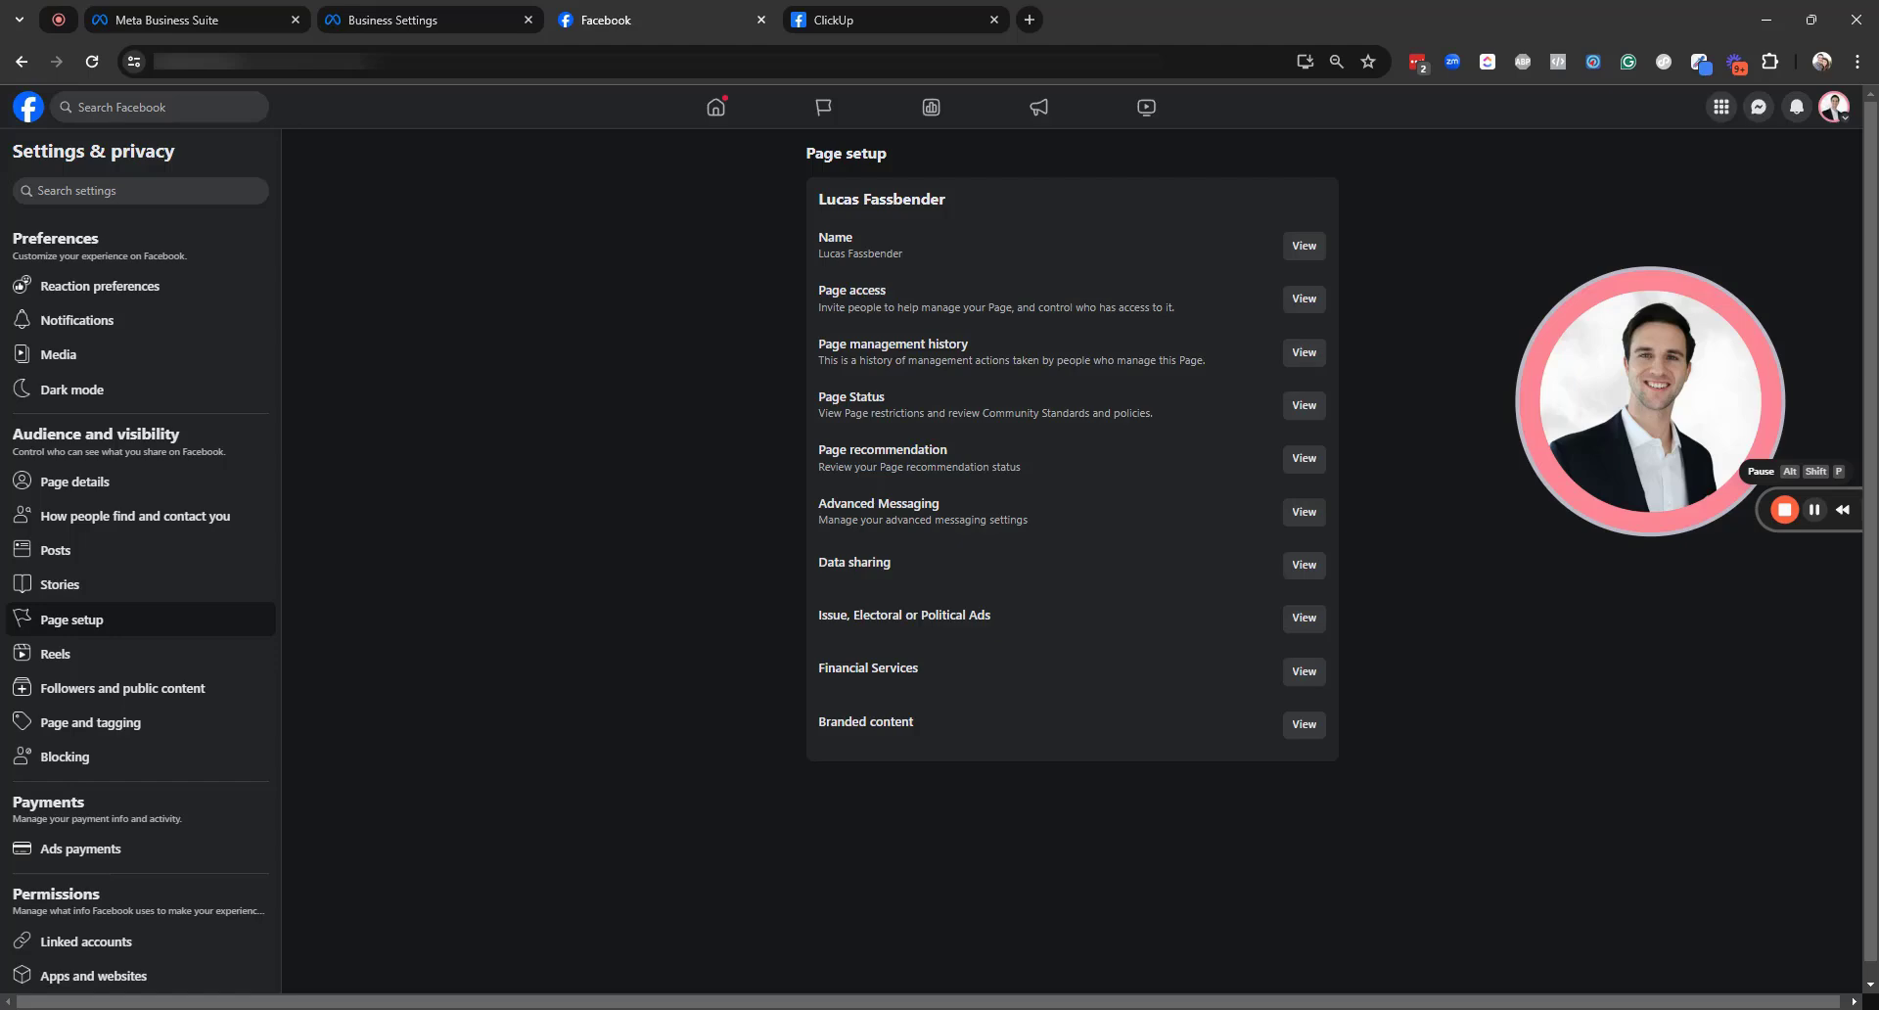
pyautogui.hotkey('ctrl', 'shift', 'Tab')
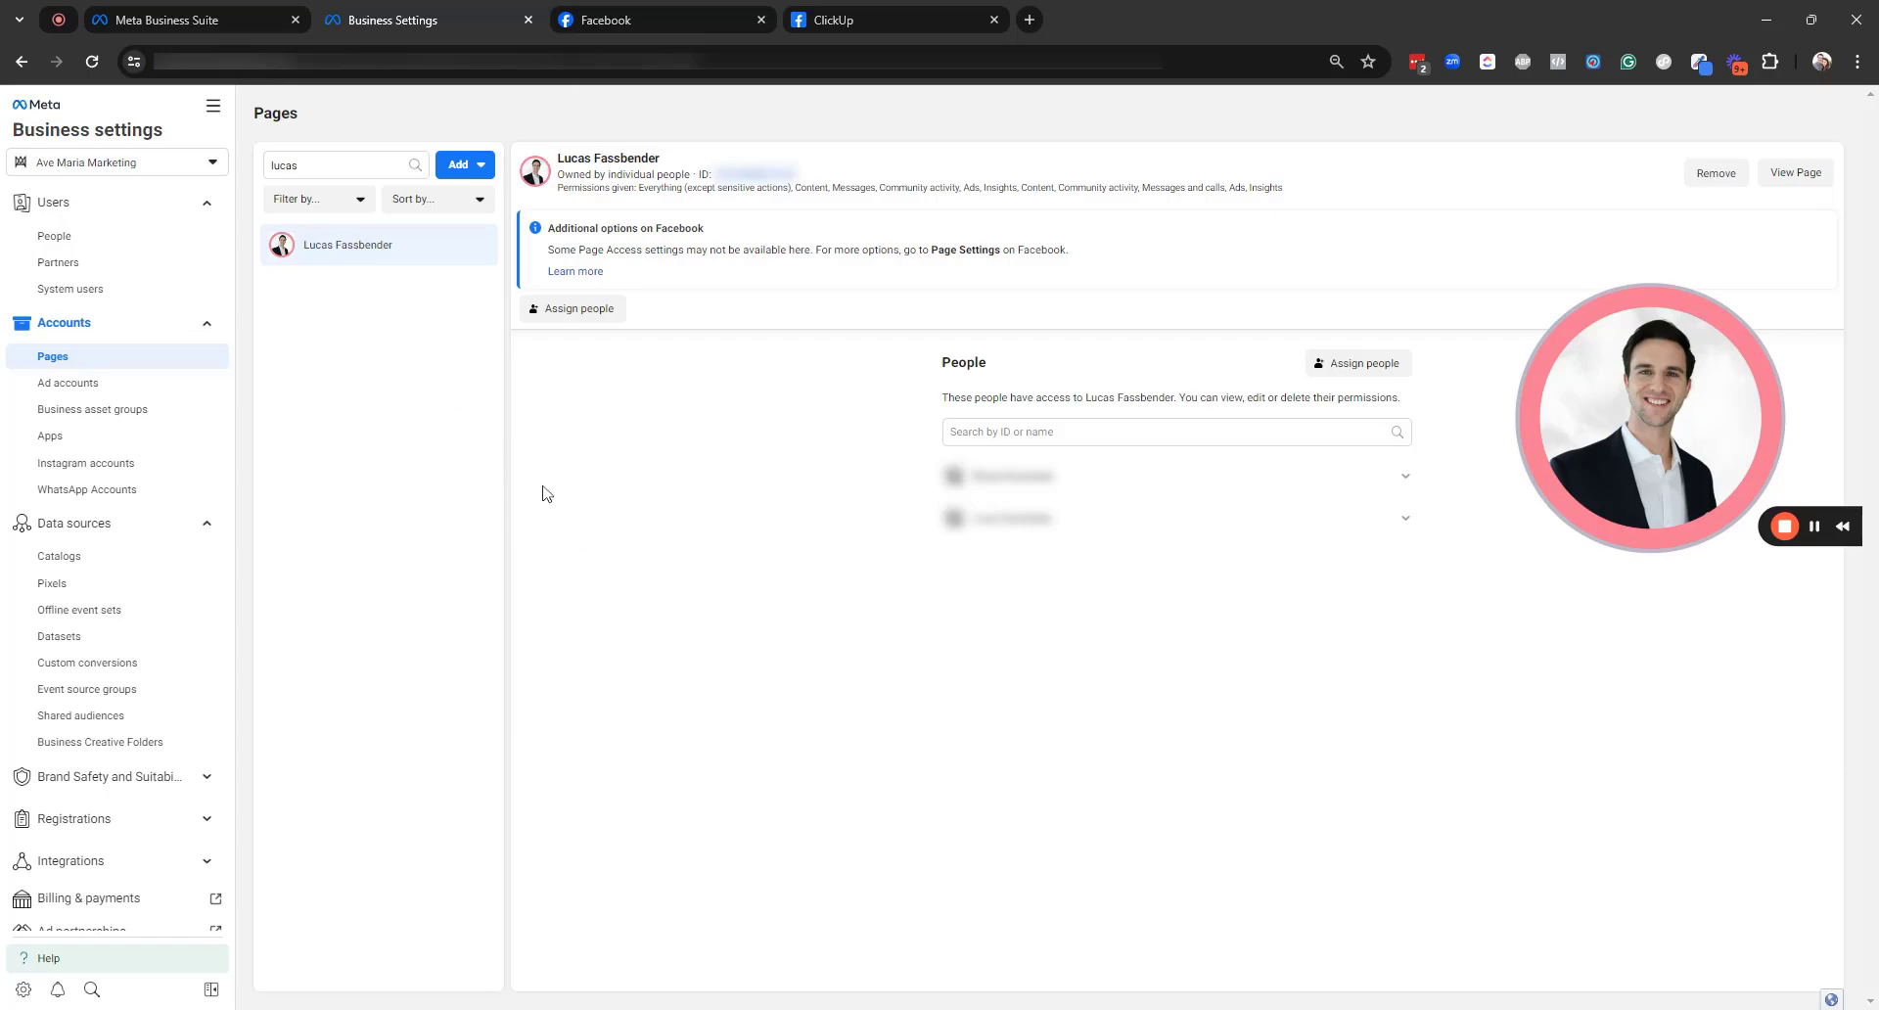
# Switch to the ClickUp guide showing the Claim Your Page and admin dispute steps
pyautogui.click(926, 14)
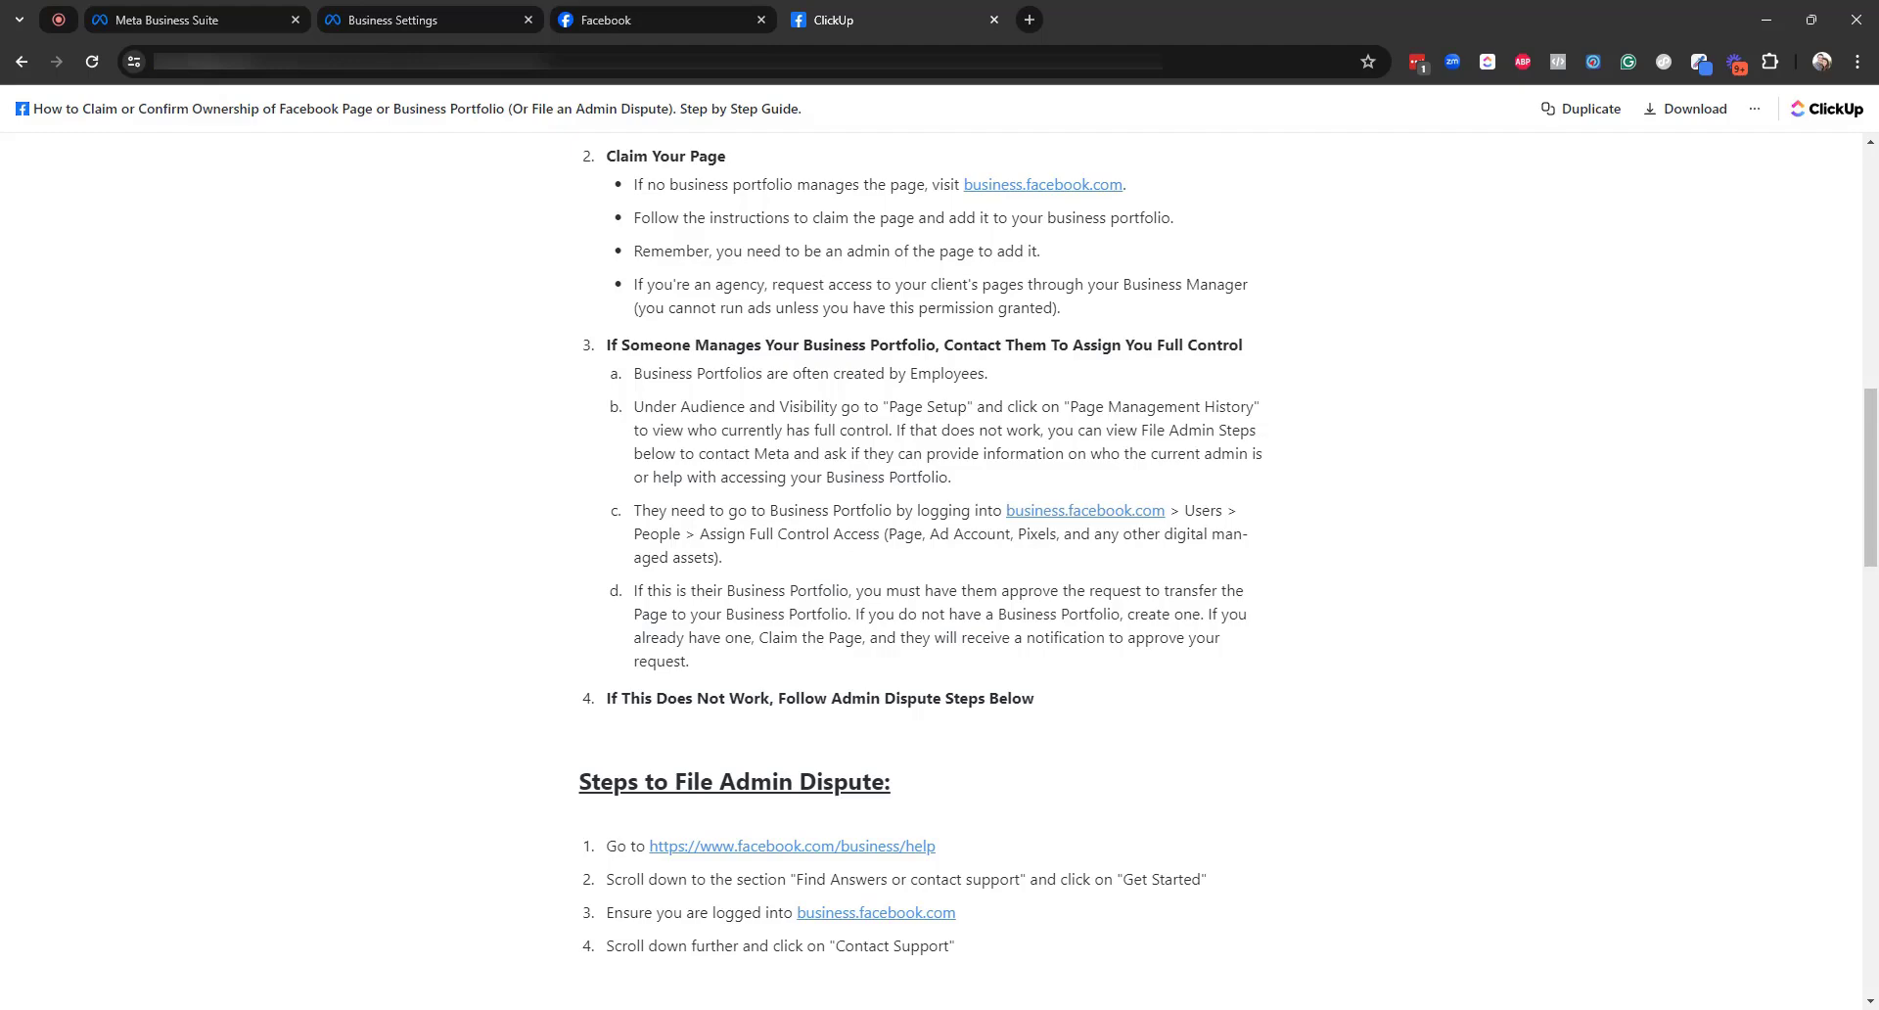
# Scroll the guide to Steps to File Admin Dispute and return to Facebook's Page setup
pyautogui.scroll(-1, 920, 546)
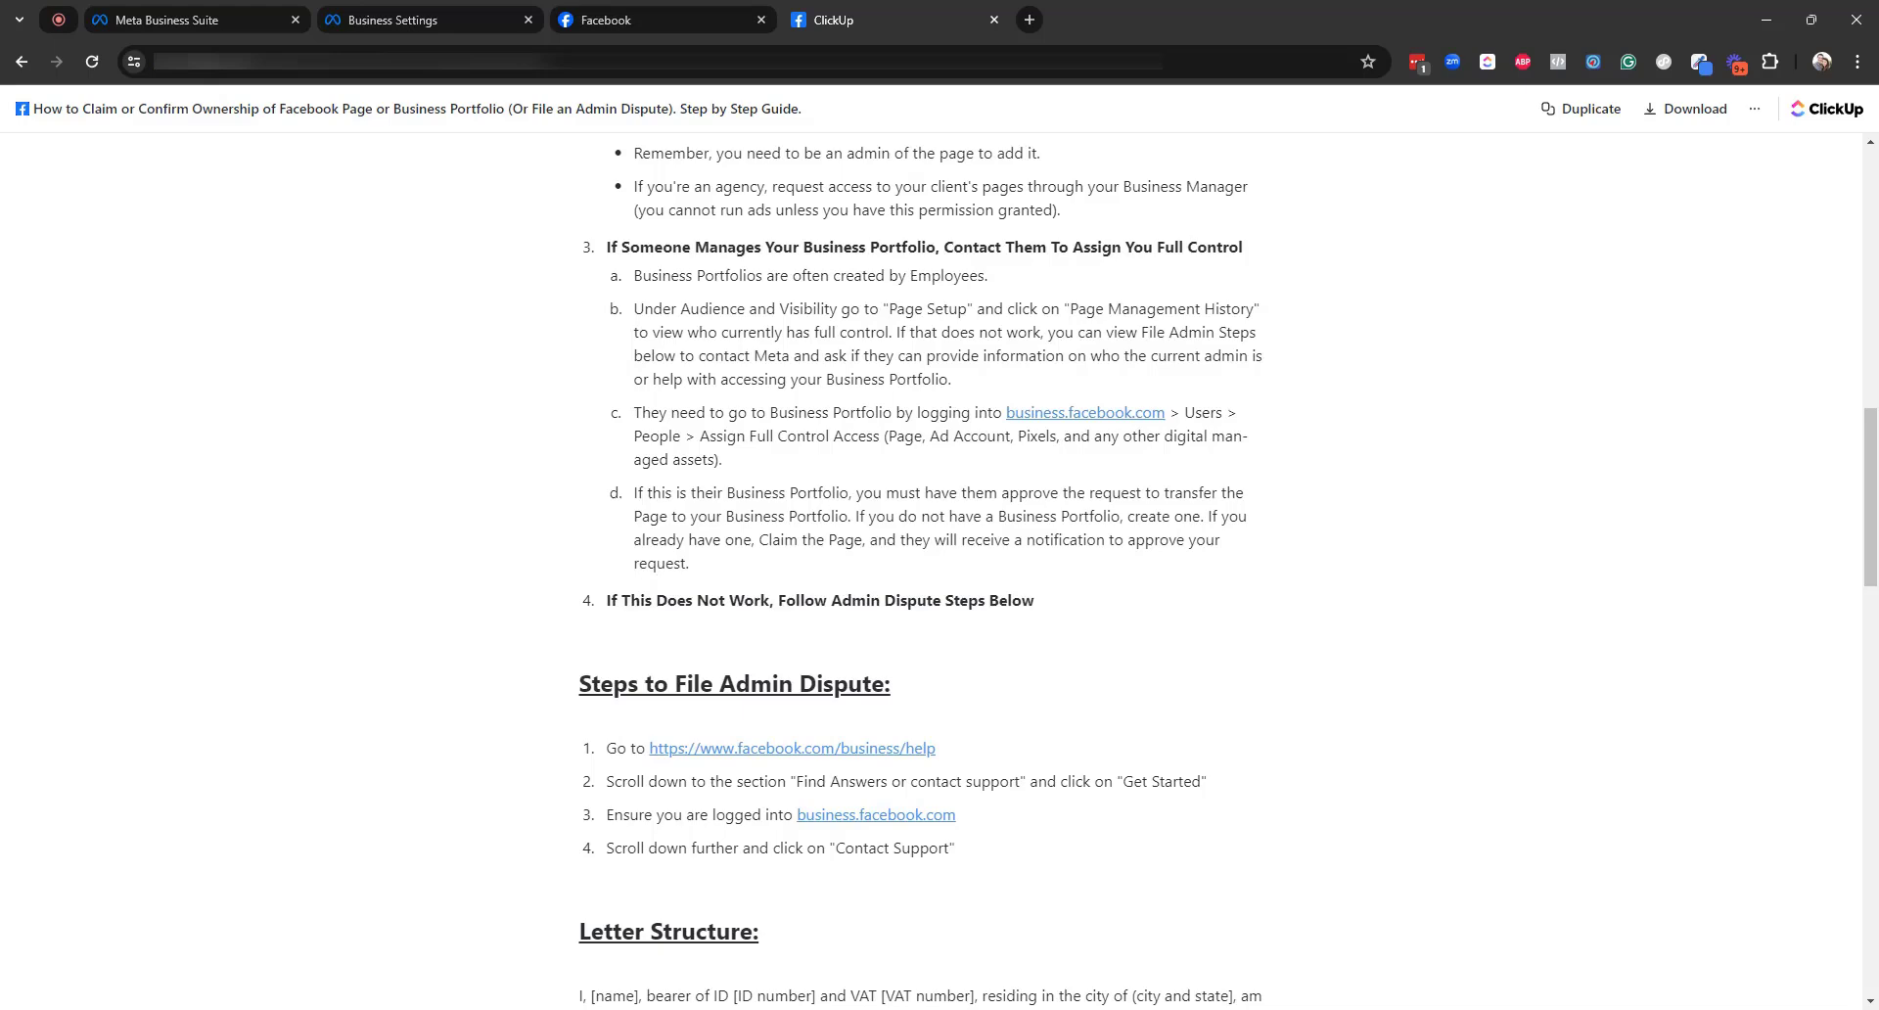
pyautogui.hotkey('ctrl', 'shift', 'Tab')
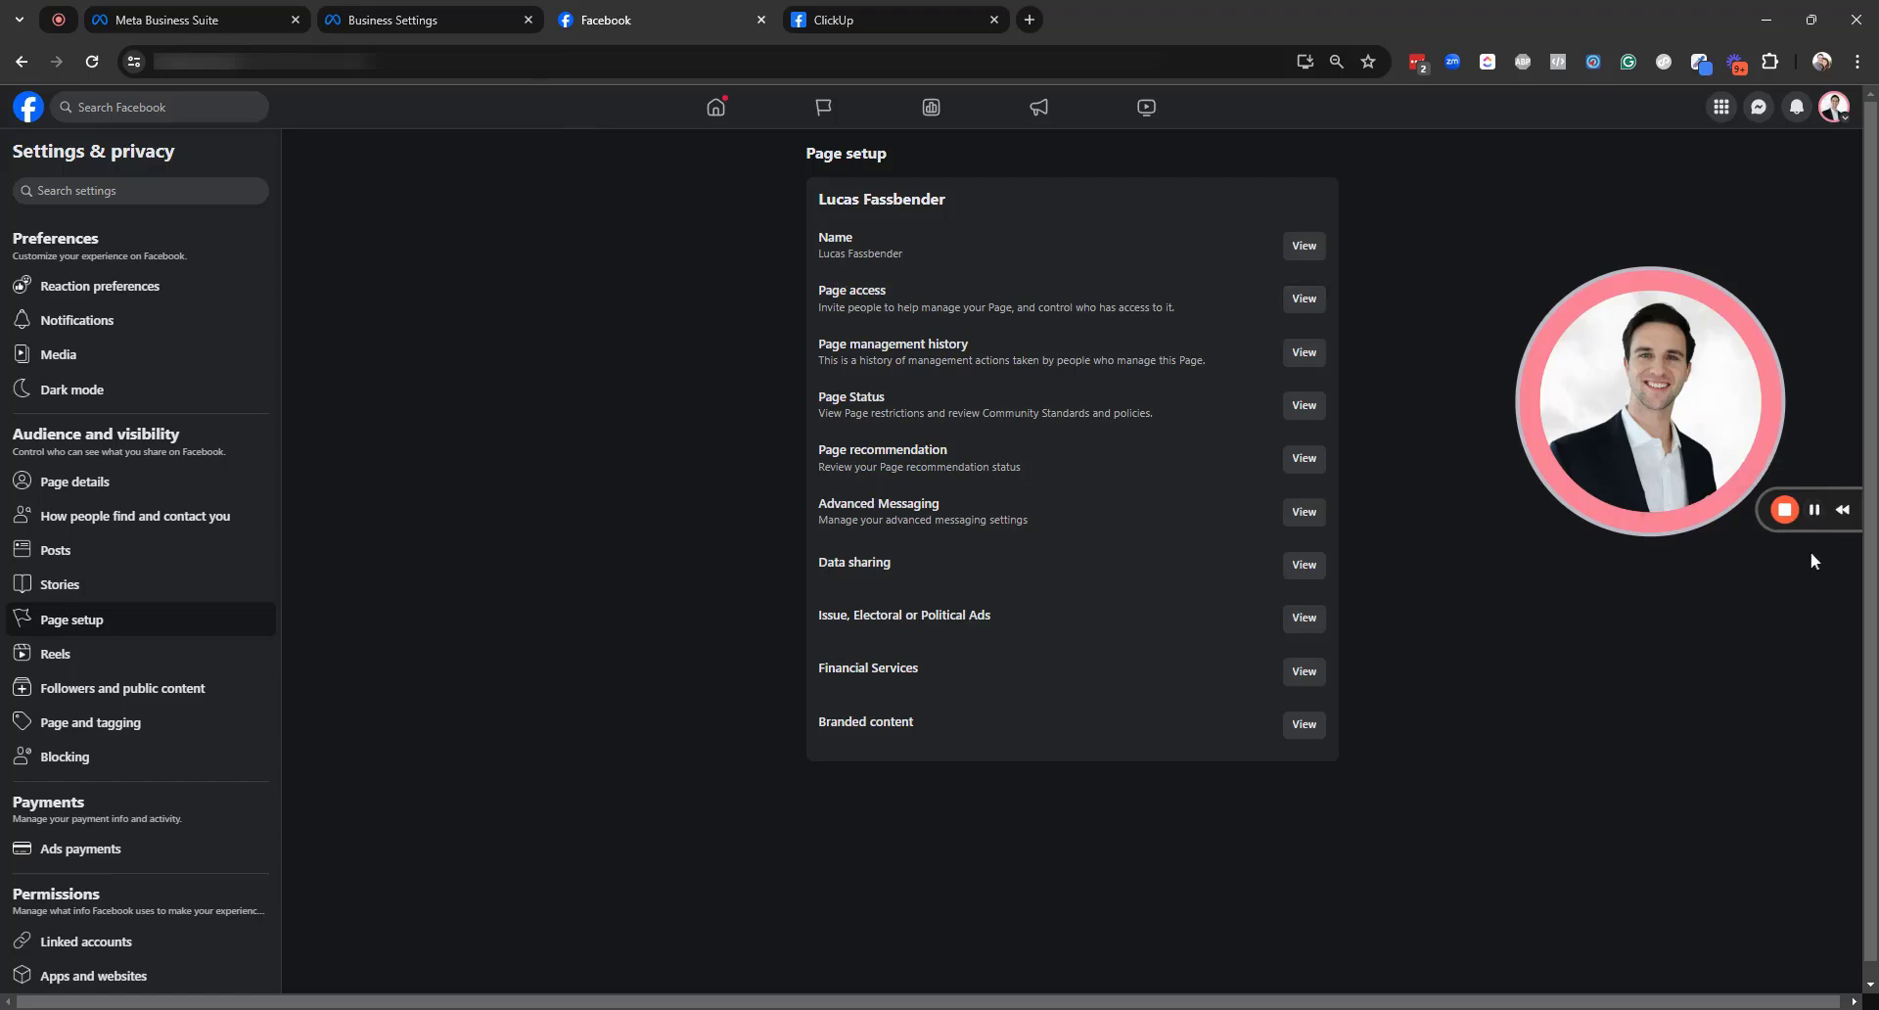
# Check the Page's business portfolio access, then view the portfolio's People list and access levels
pyautogui.click(1304, 299)
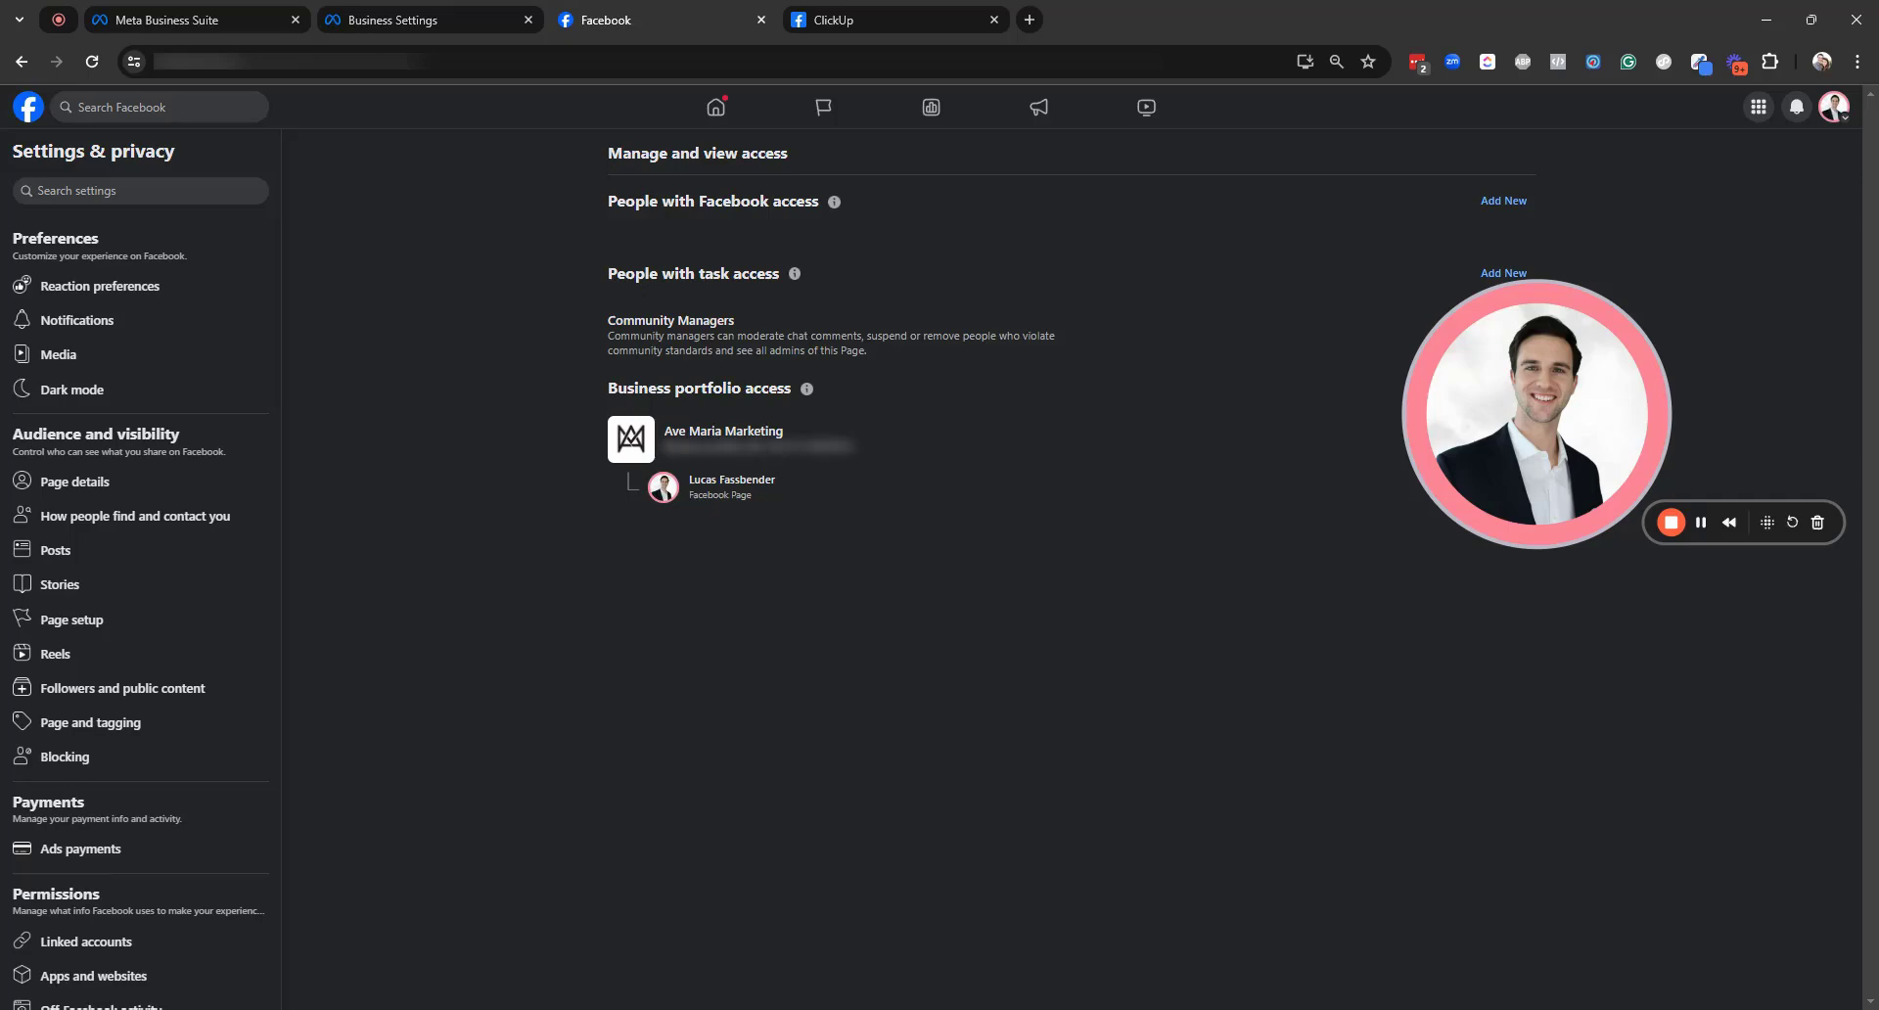
pyautogui.click(1702, 524)
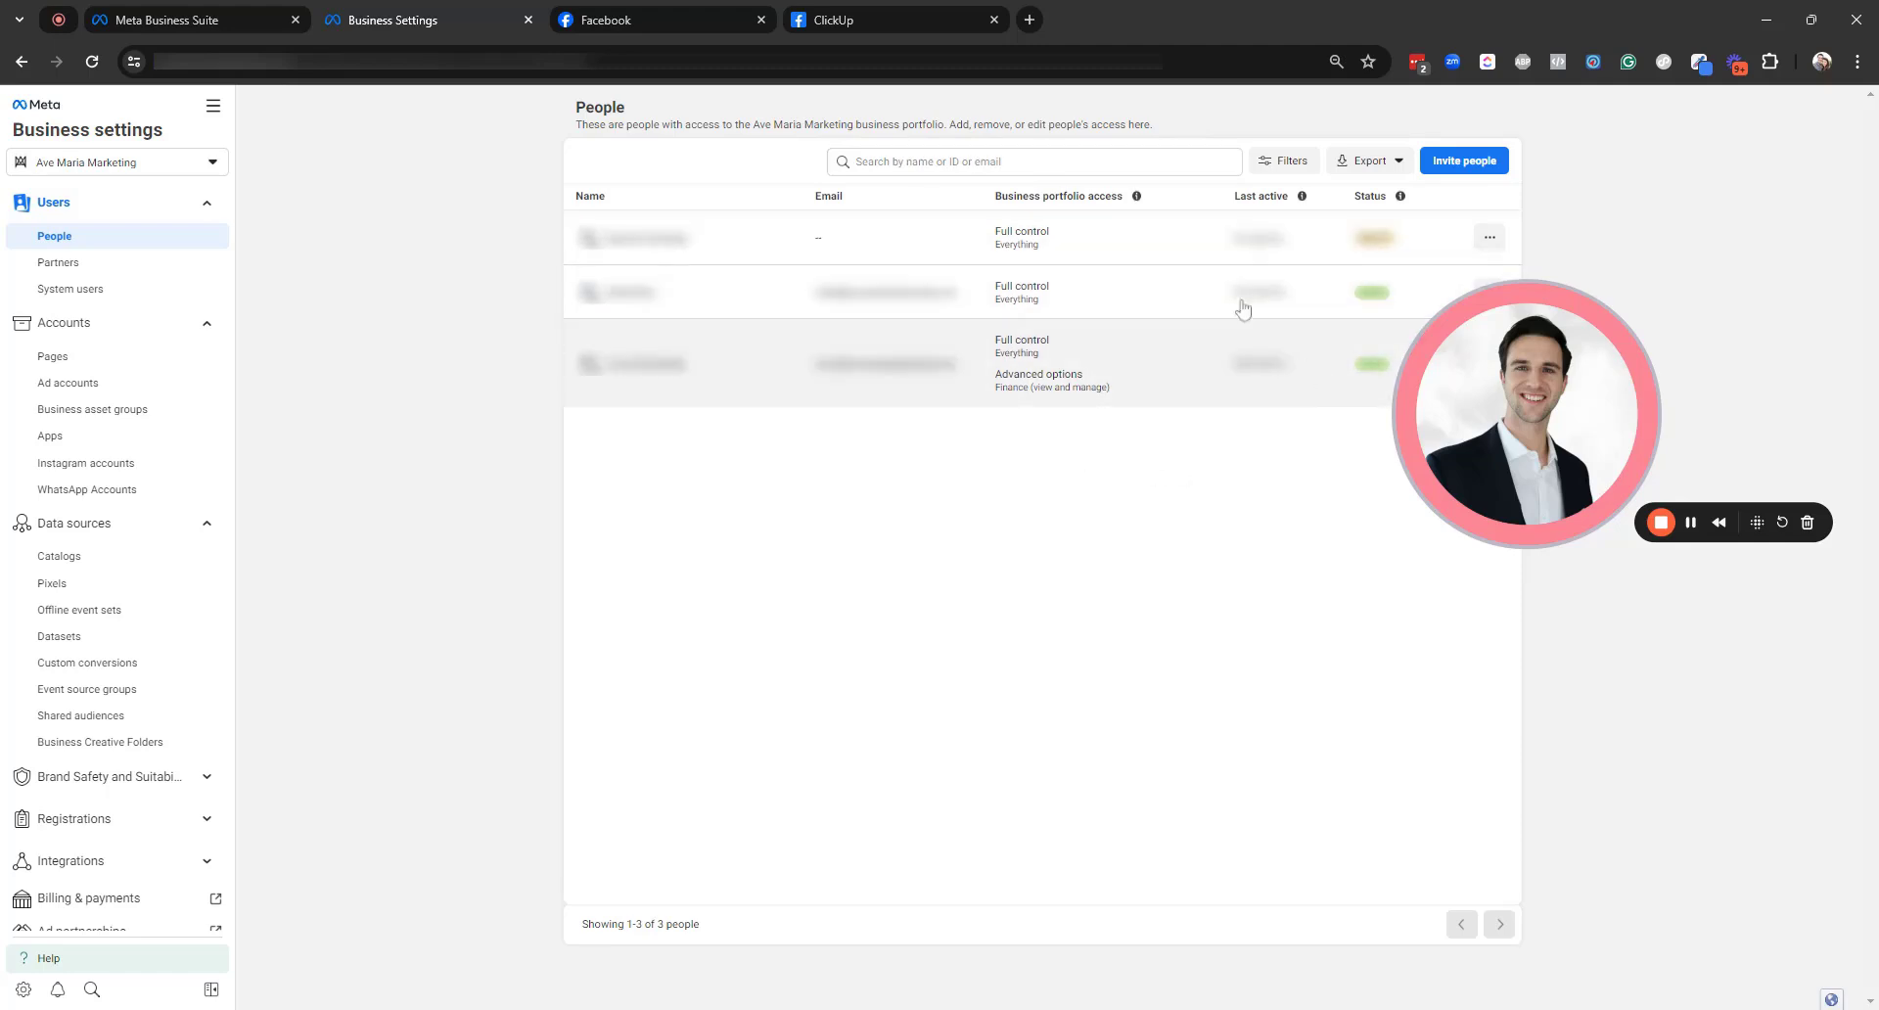
# Return to Facebook's Page access settings, with the Page listed under Ave Maria Marketing
pyautogui.click(1692, 521)
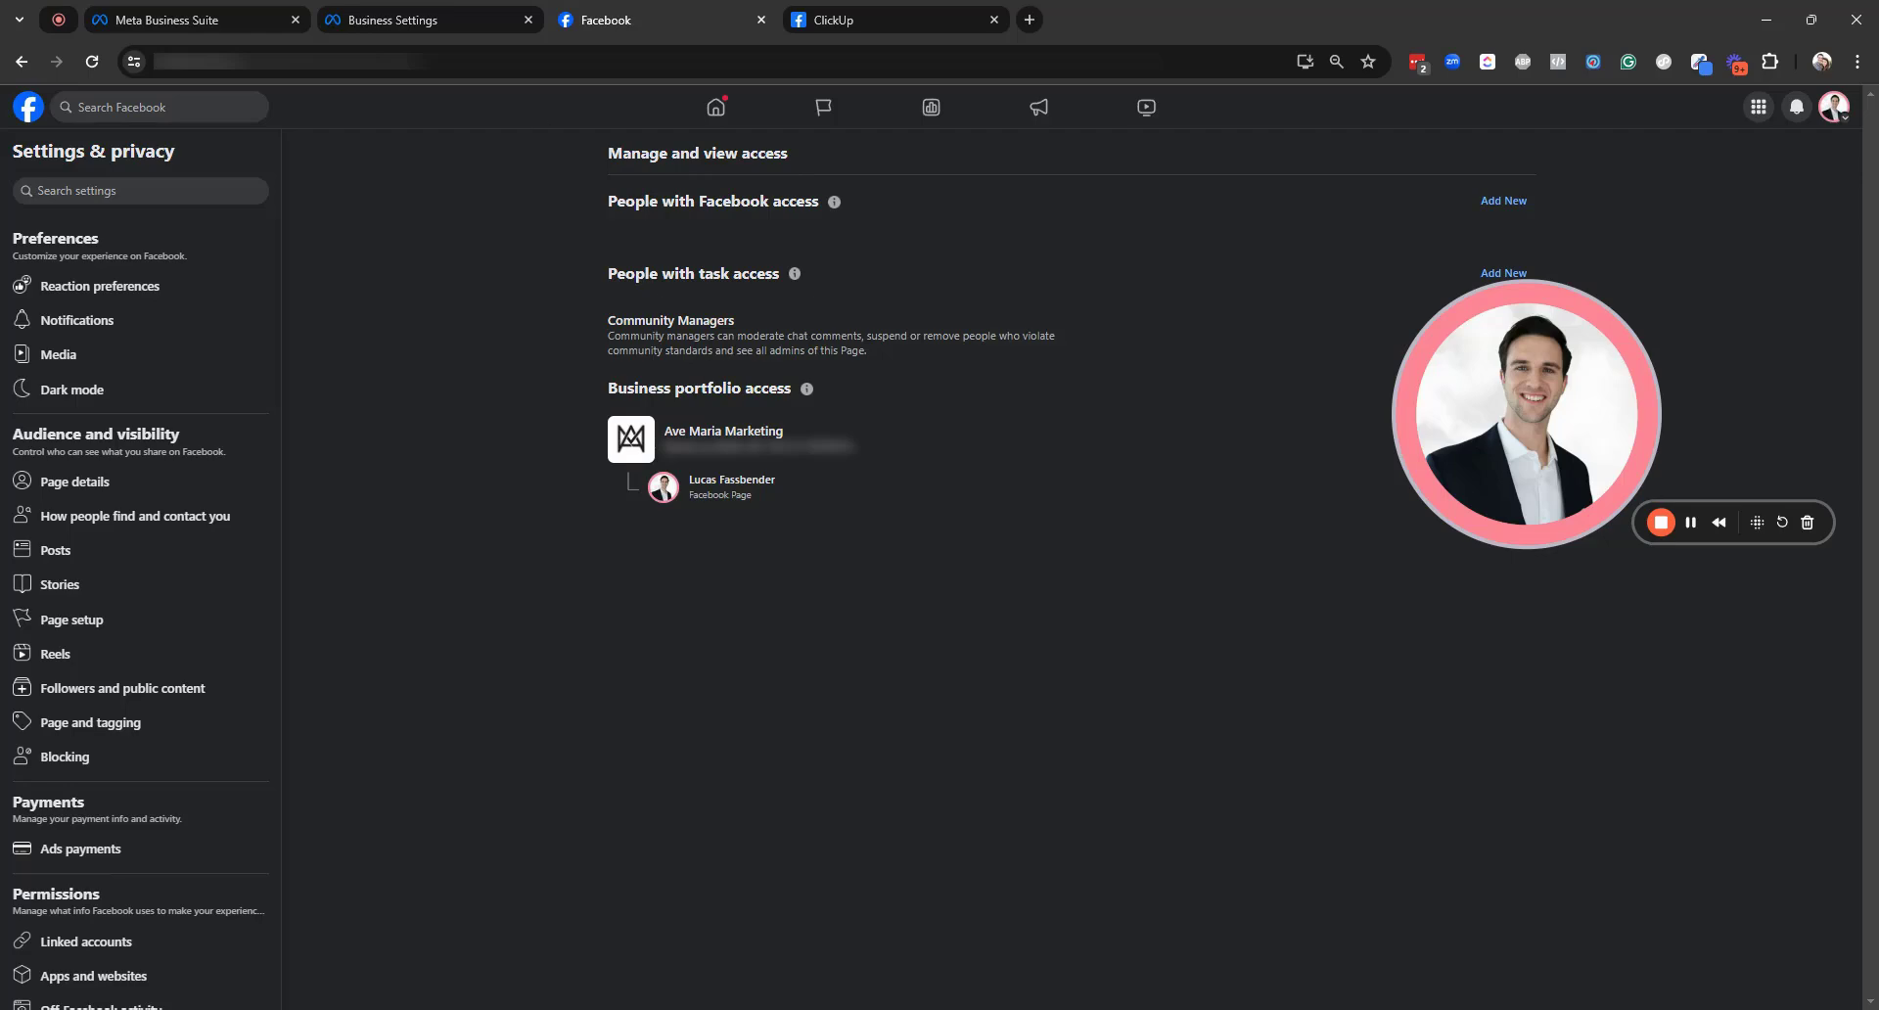
# Return to Business Settings' Pages section showing the Page's permissions and two people with access
pyautogui.click(442, 16)
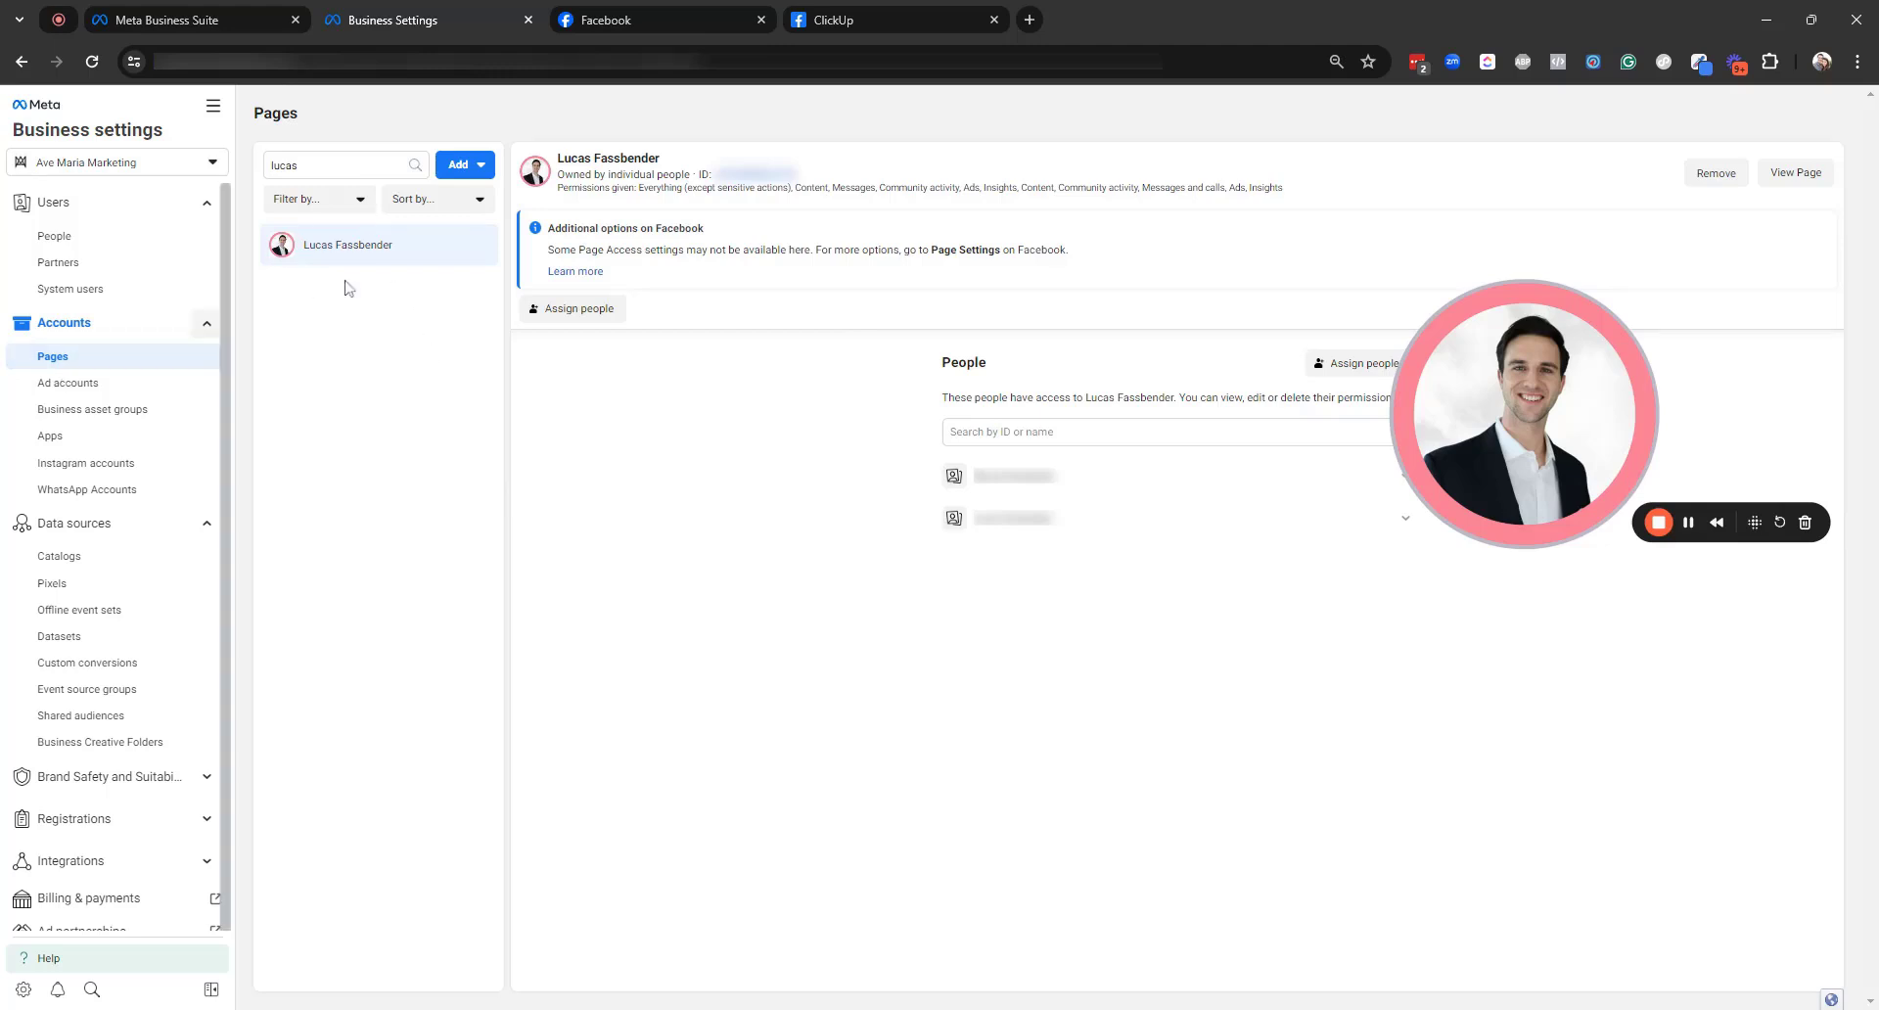
# Review the Pages Add options (Add a Page, Request access, Create a new Page), then return to ClickUp
pyautogui.click(460, 165)
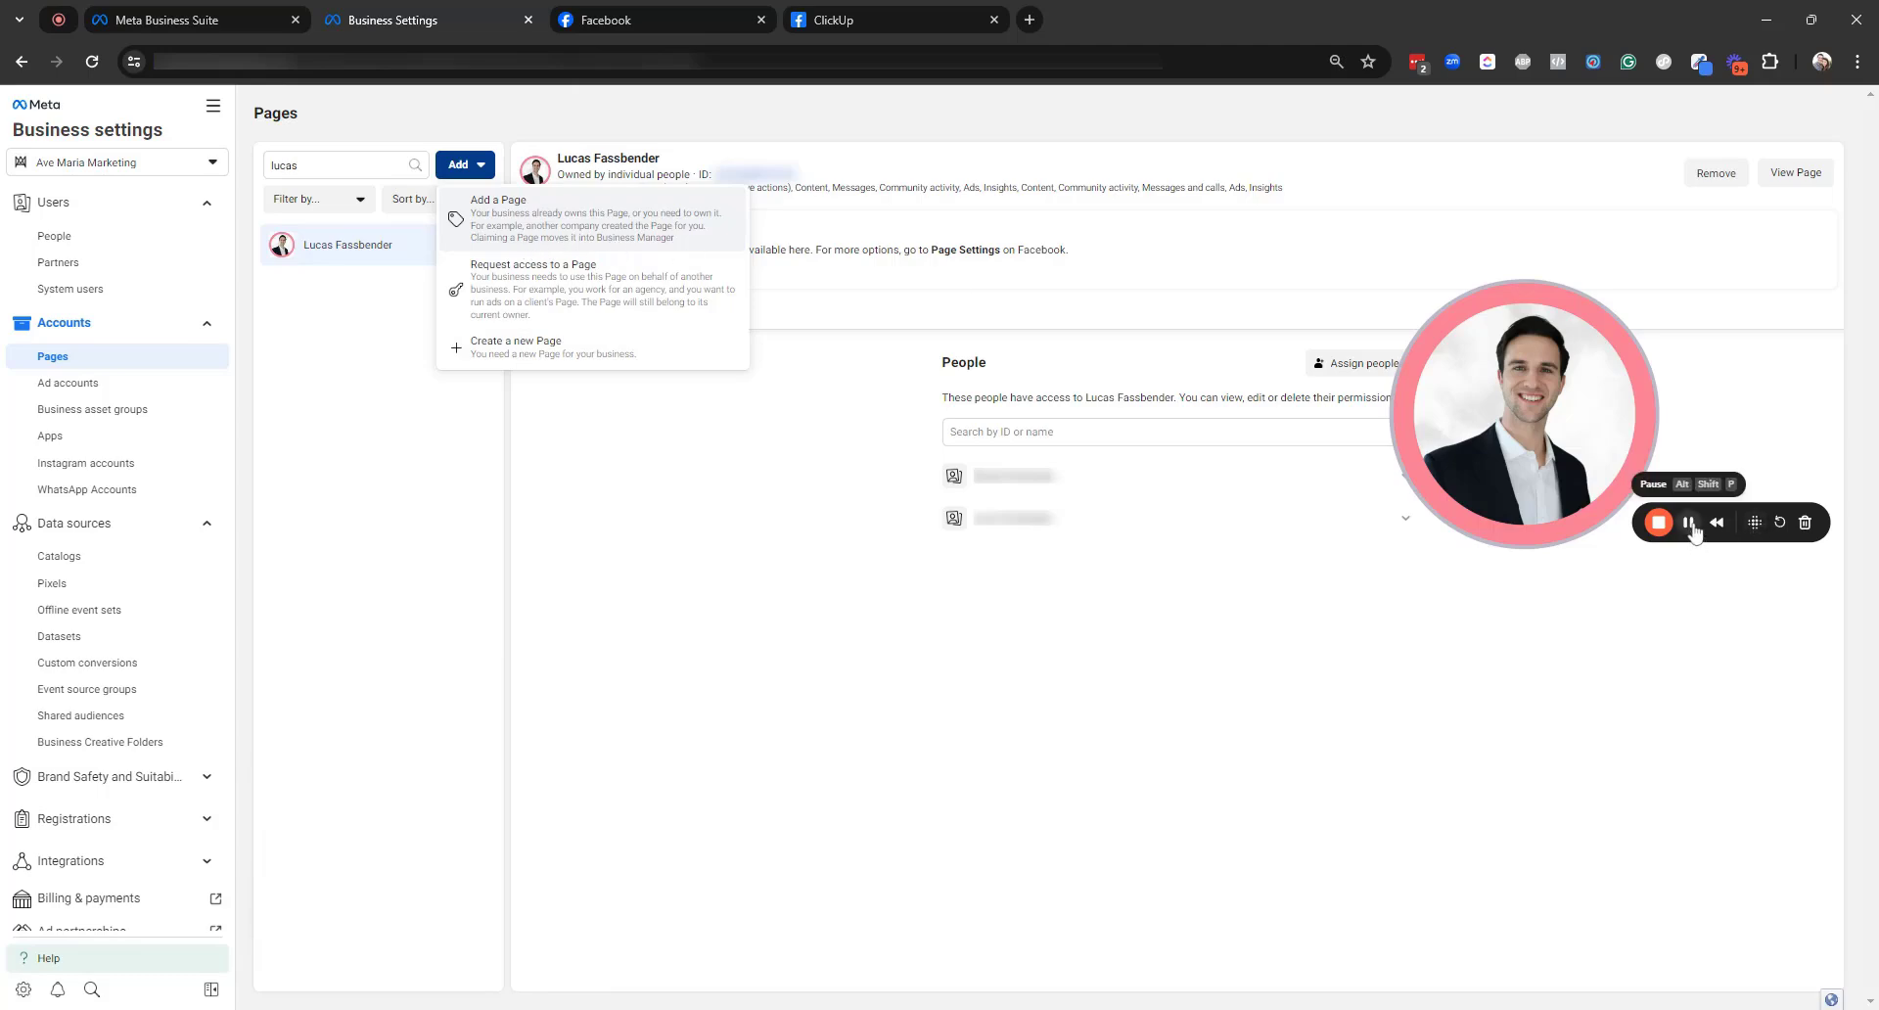
pyautogui.click(1687, 521)
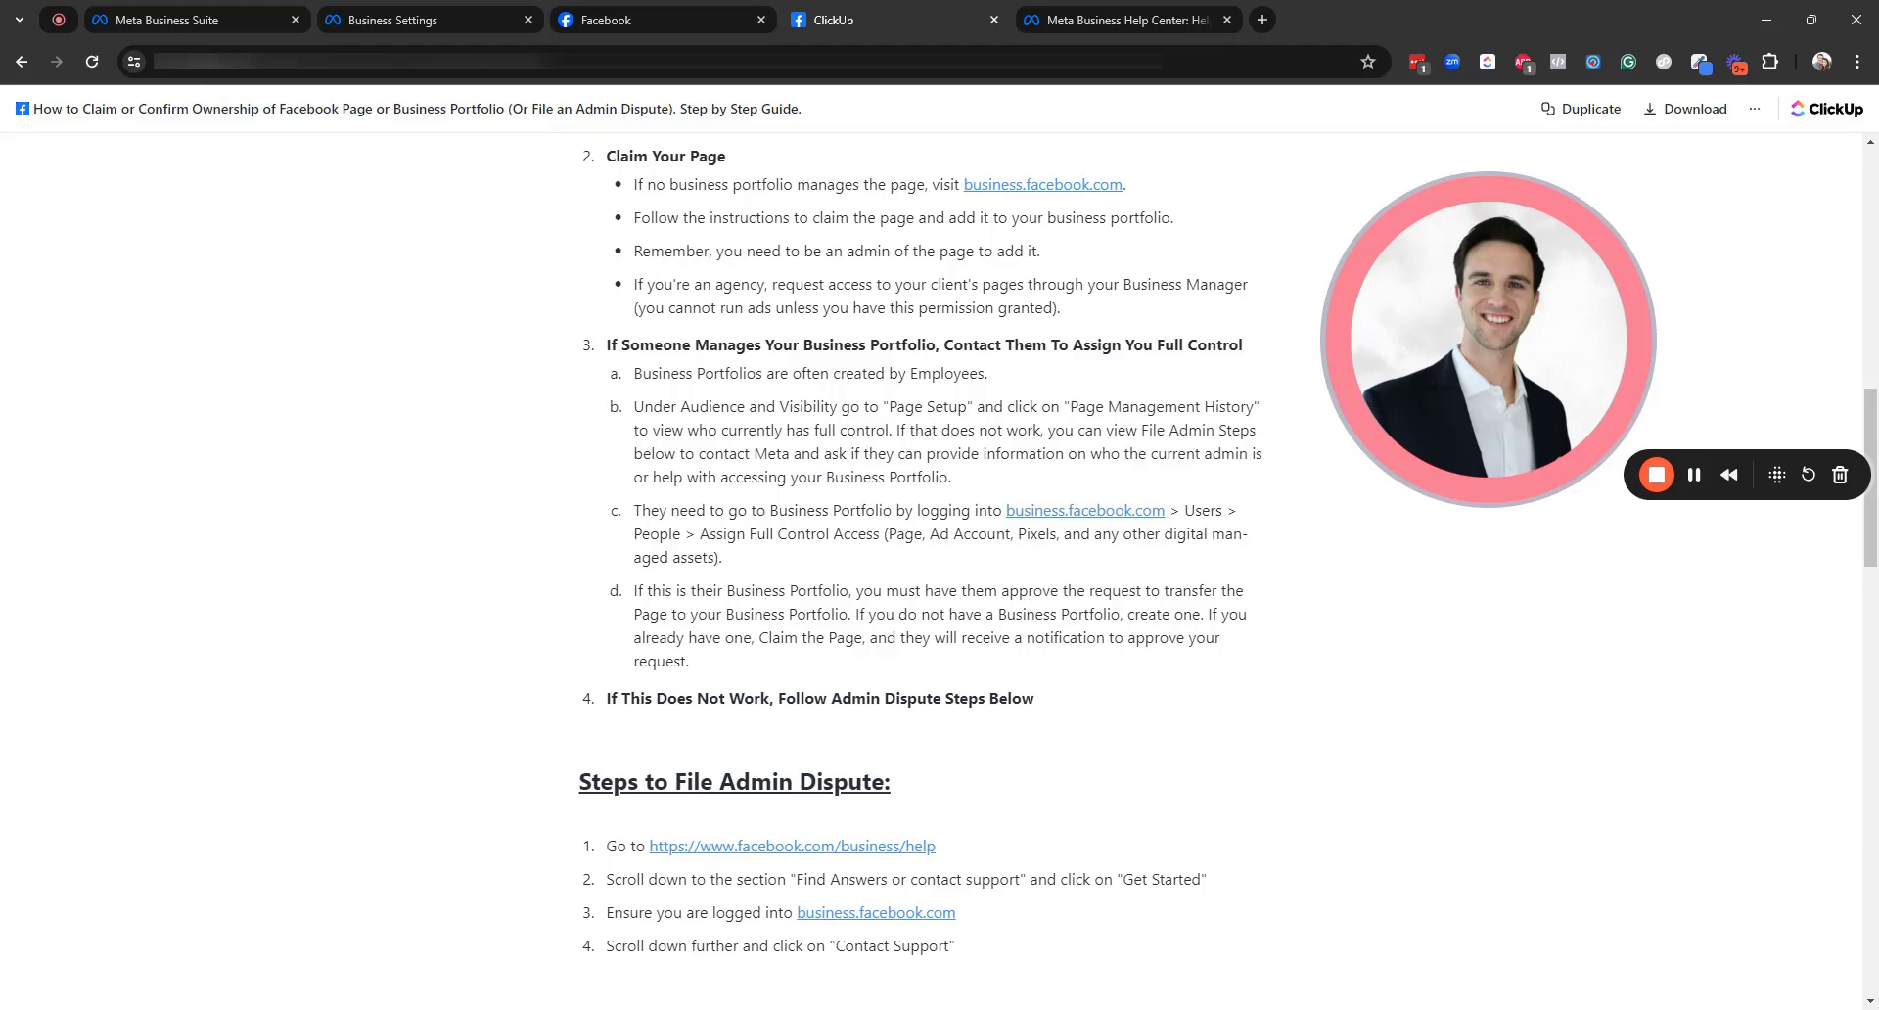
# Scroll the ClickUp guide to the dispute Letter Structure, then go to the Meta Business Help Center
pyautogui.scroll(-4, 930, 575)
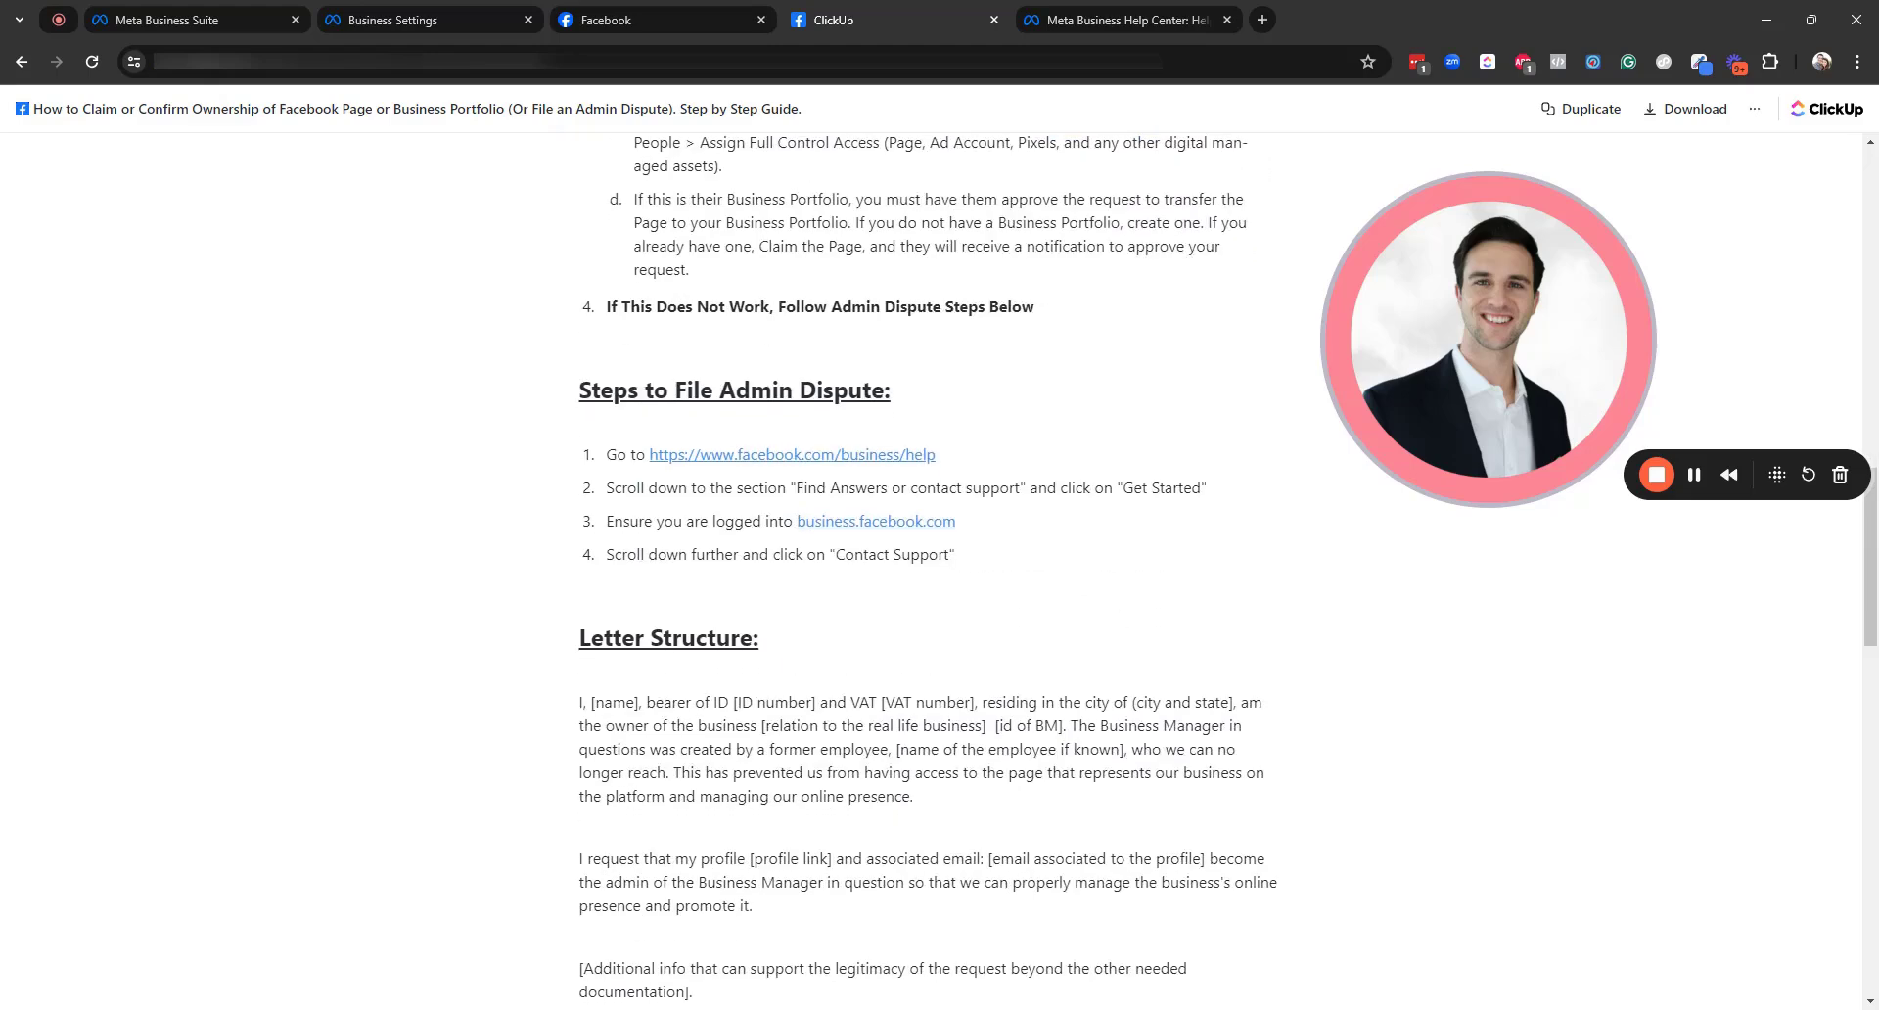
pyautogui.click(1150, 14)
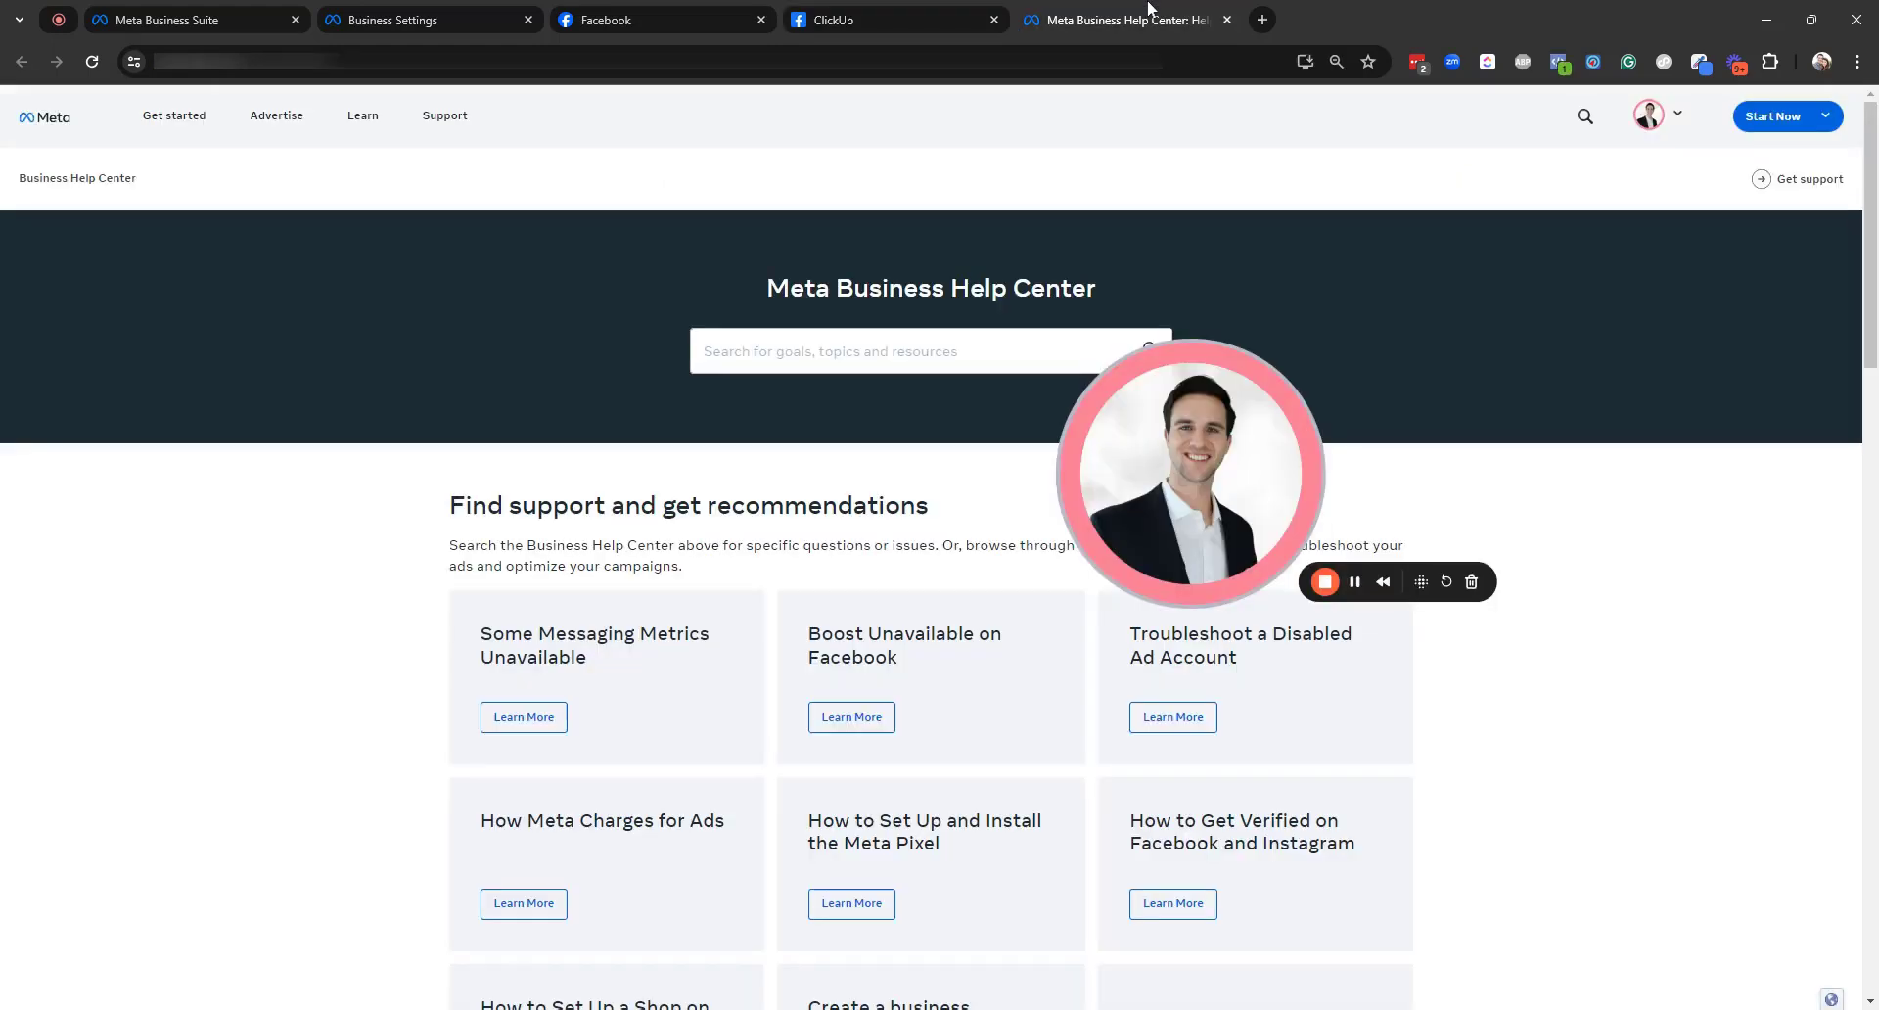
# Scroll the Help Center toward Get support, ending at Facebook's Switching accounts prompt
pyautogui.moveTo(1224, 351); pyautogui.dragTo(1473, 362)
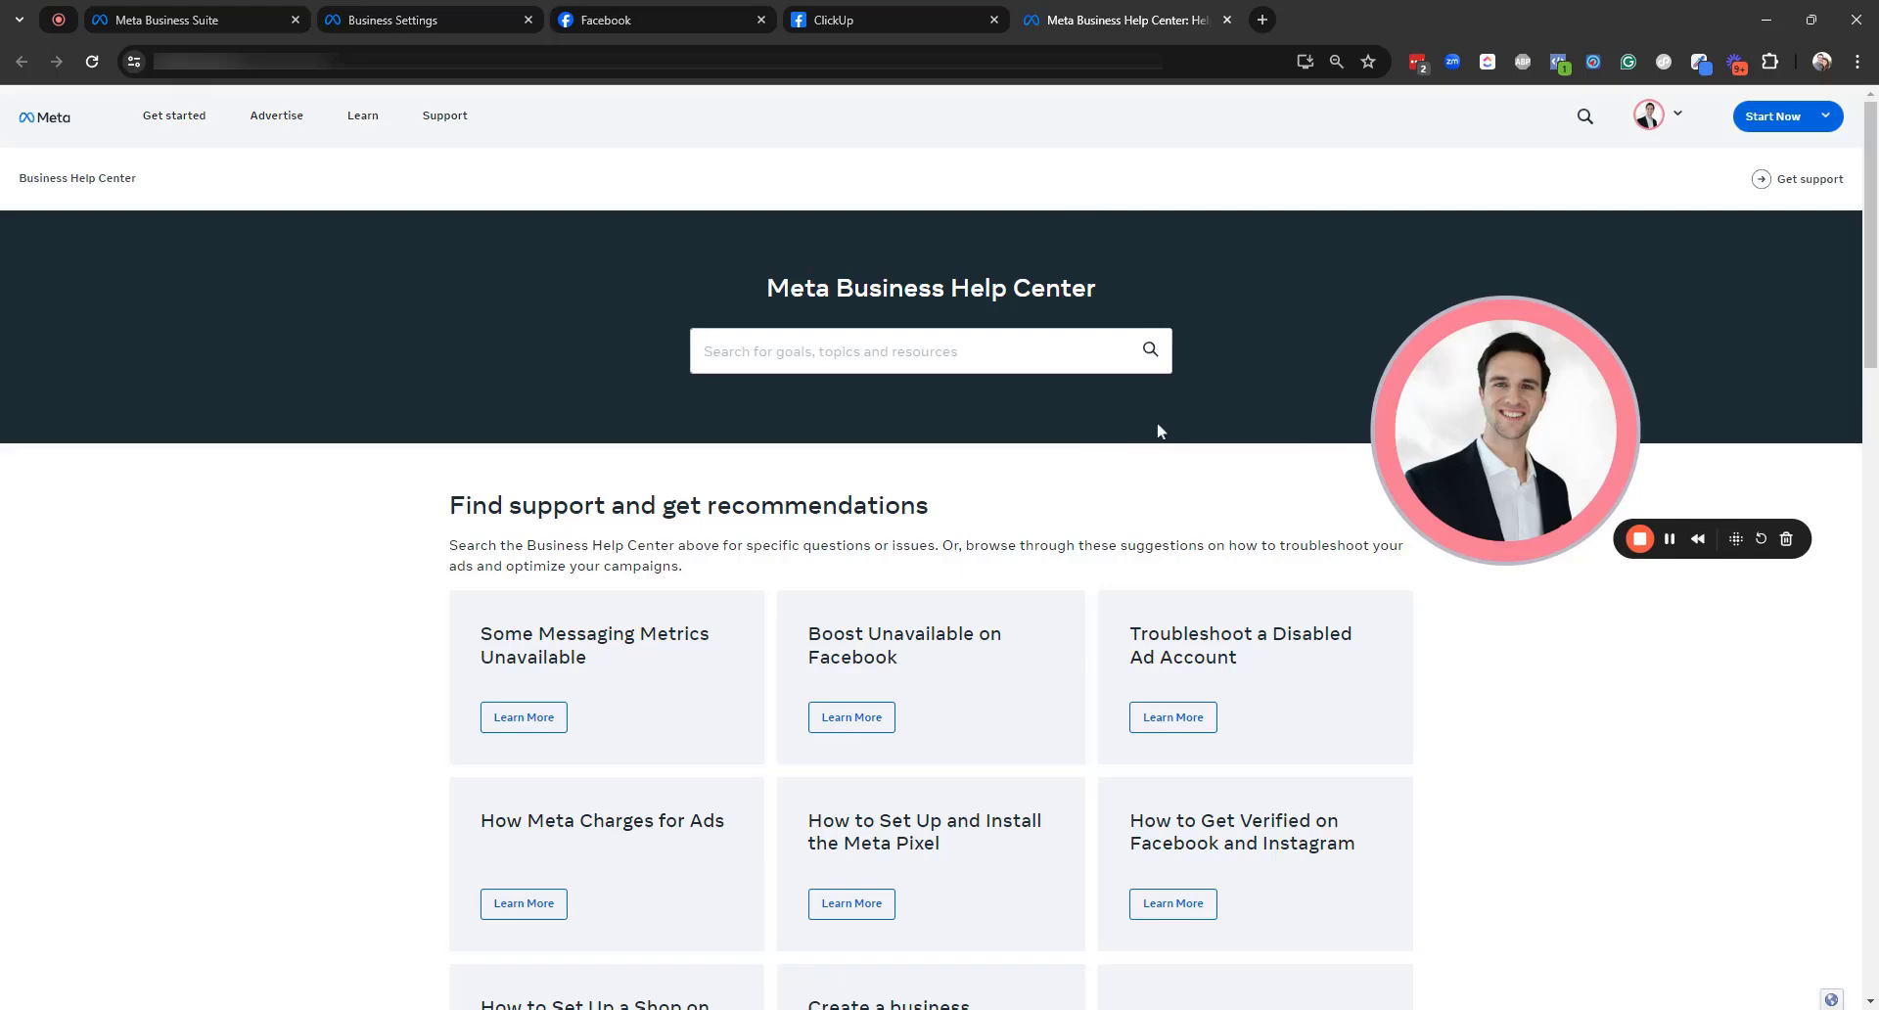
pyautogui.scroll(-5, 1214, 490)
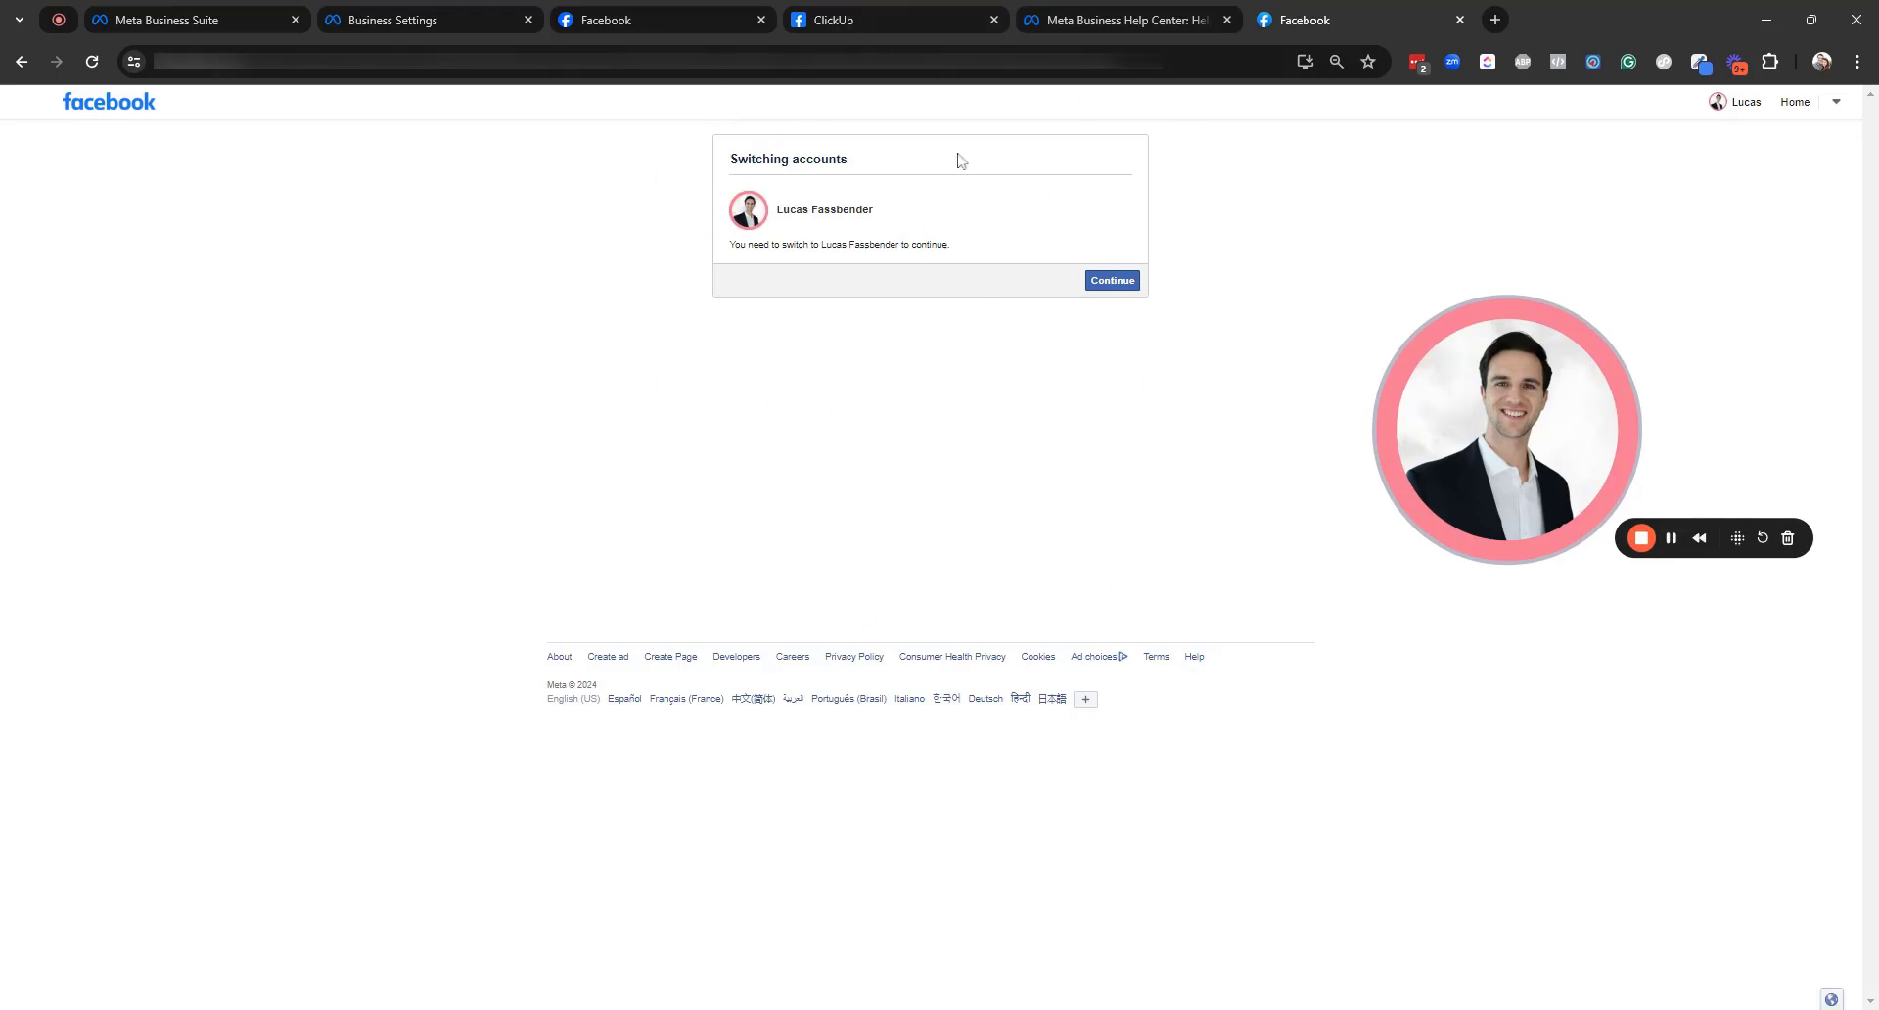
# Open Meta Business Support's Contact support form, then return to Facebook's Page access settings
pyautogui.click(1672, 537)
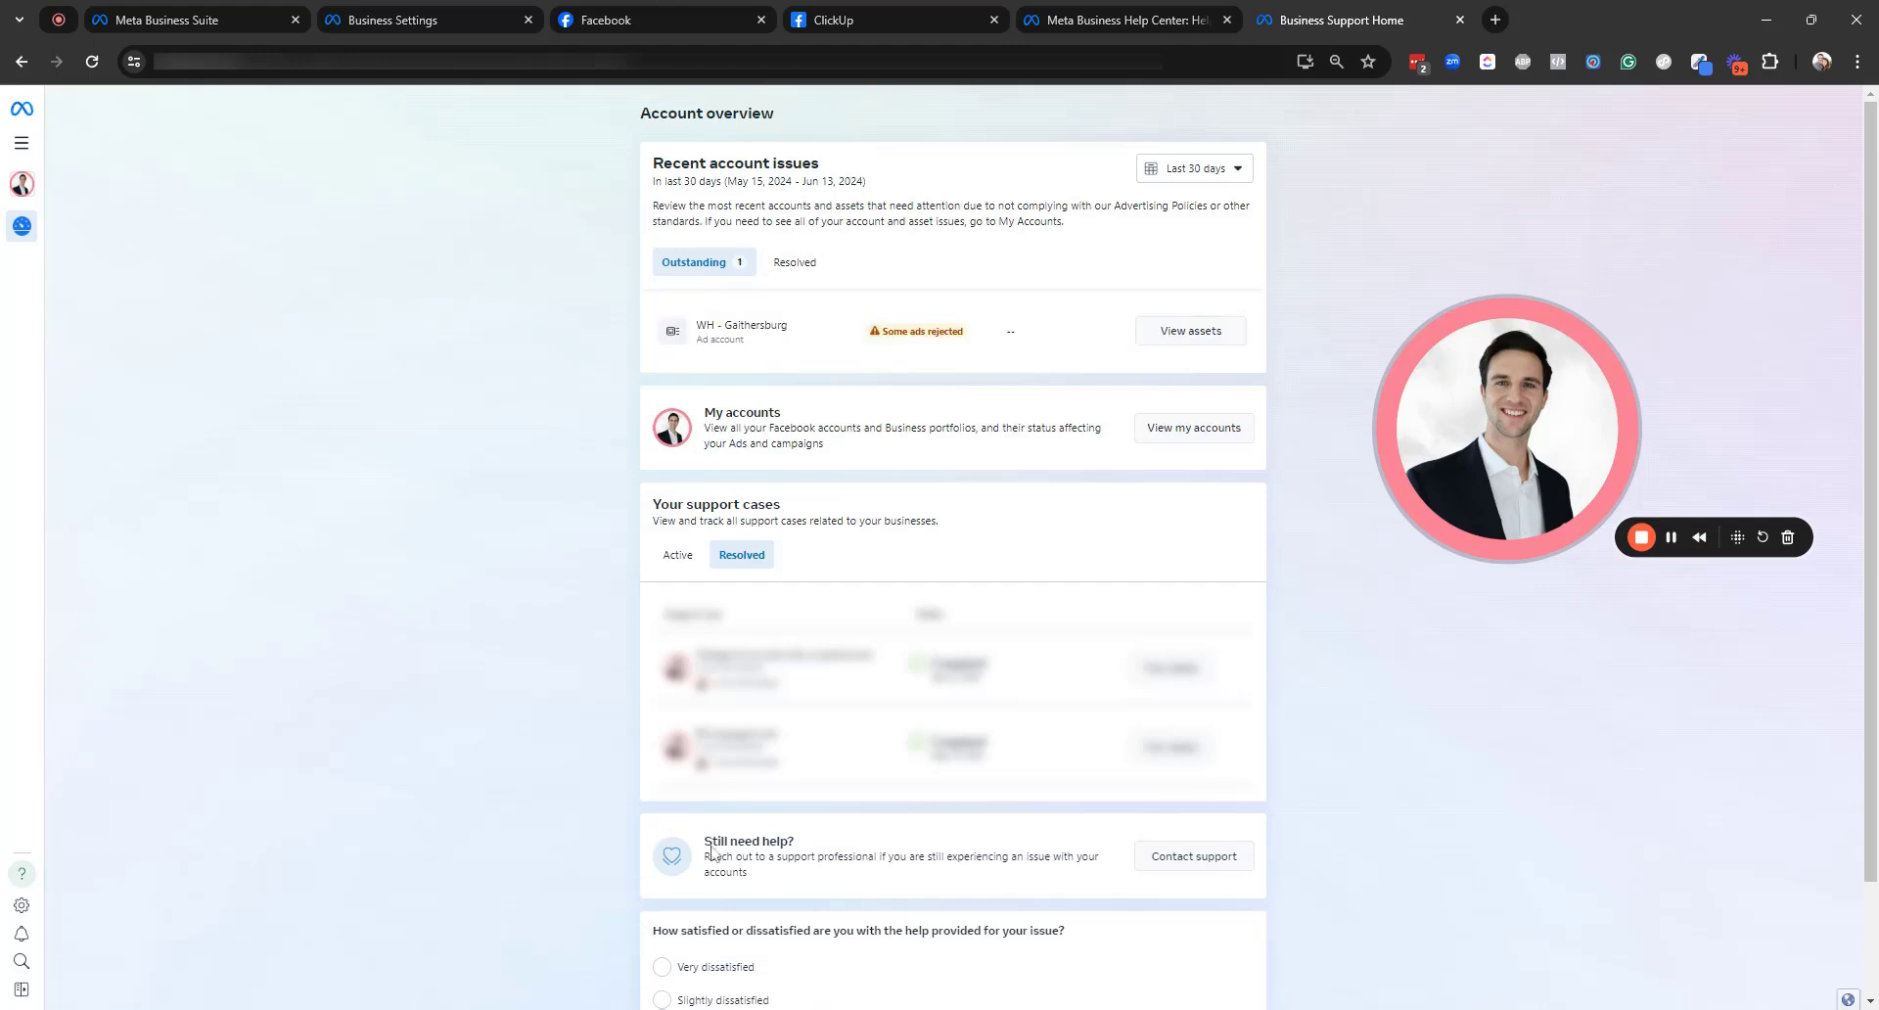
pyautogui.click(1225, 870)
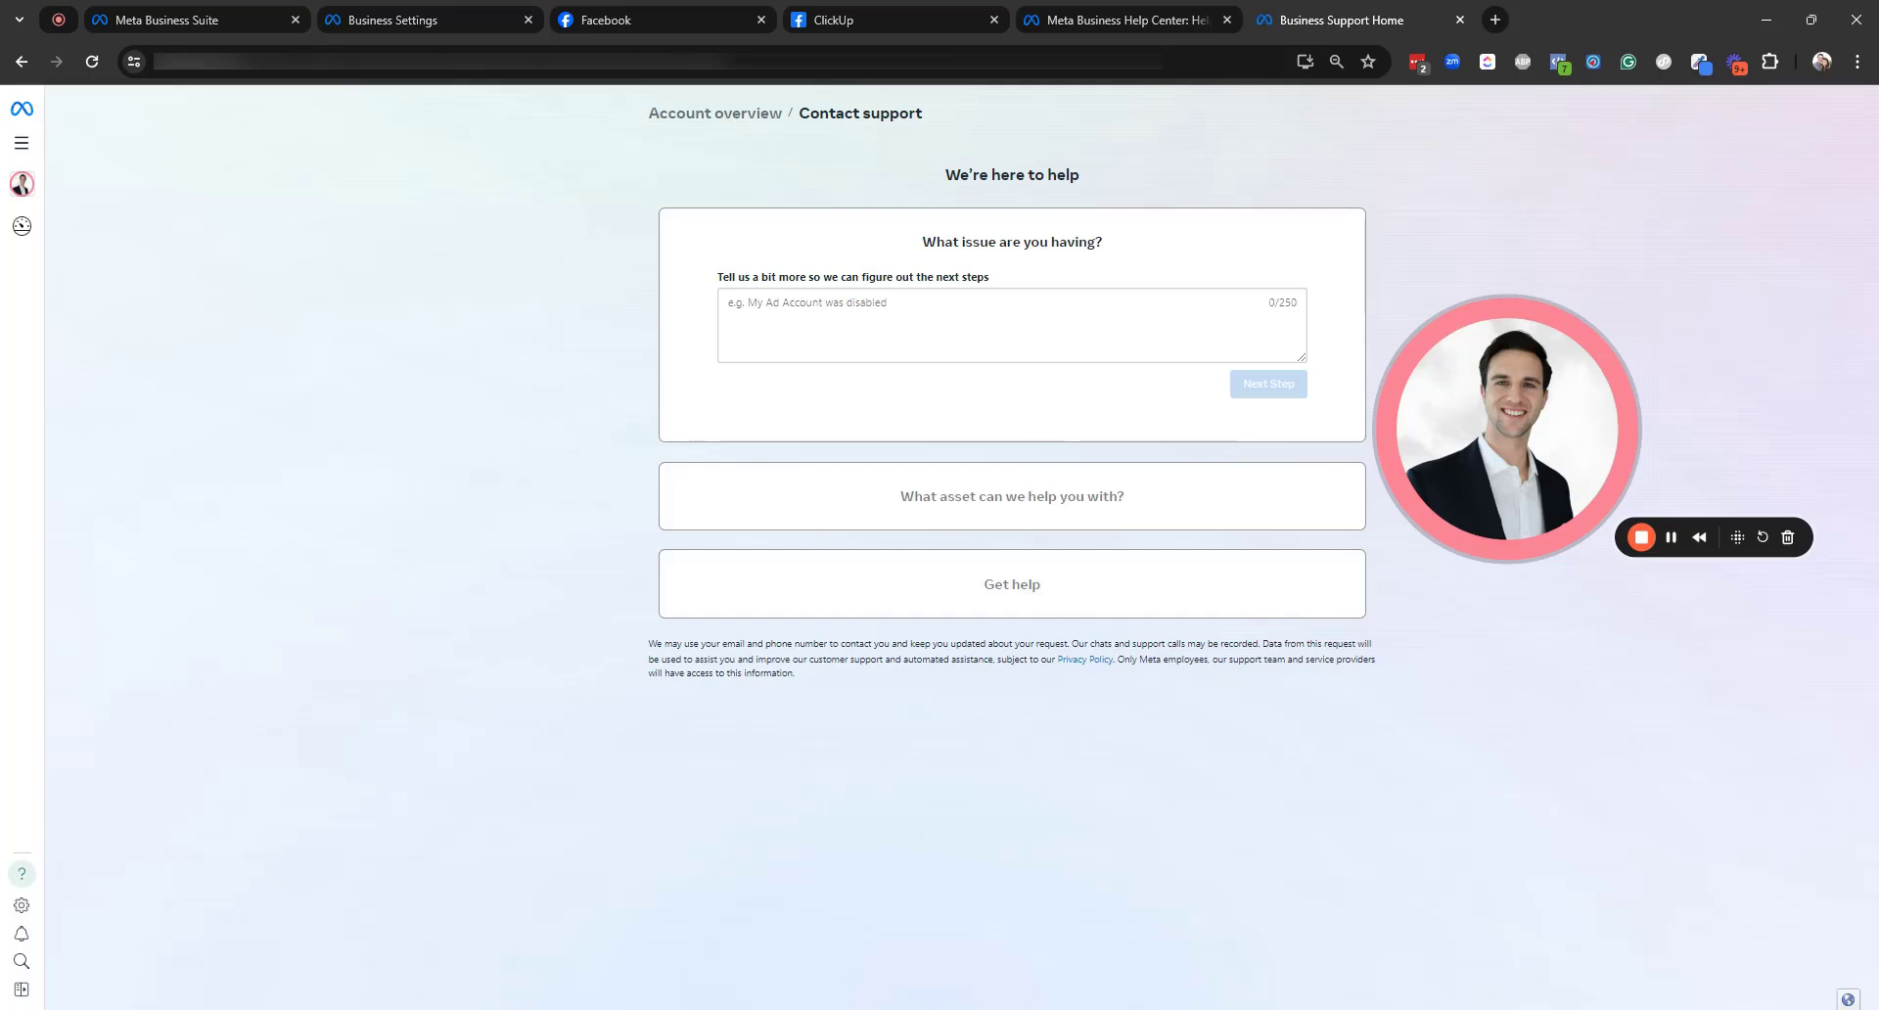
pyautogui.click(638, 14)
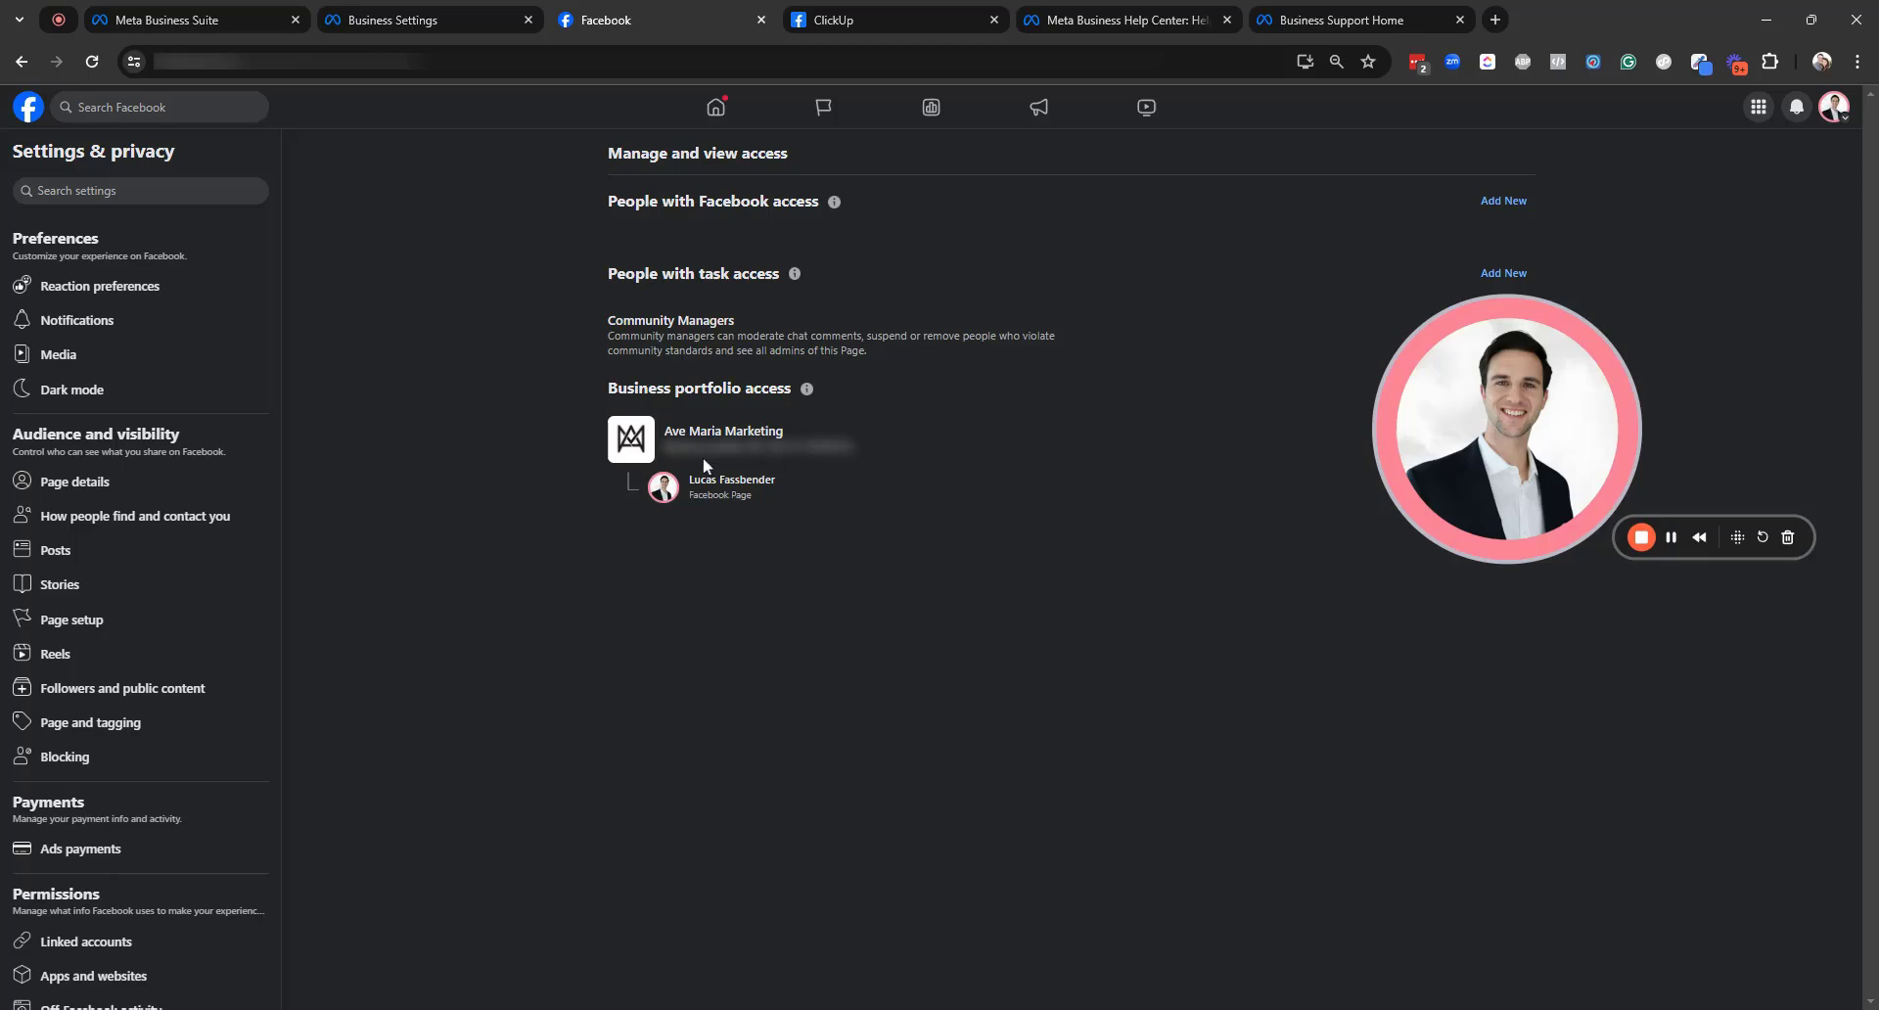
# Return to the Contact support page's empty 'What issue are you having?' form
pyautogui.click(1277, 12)
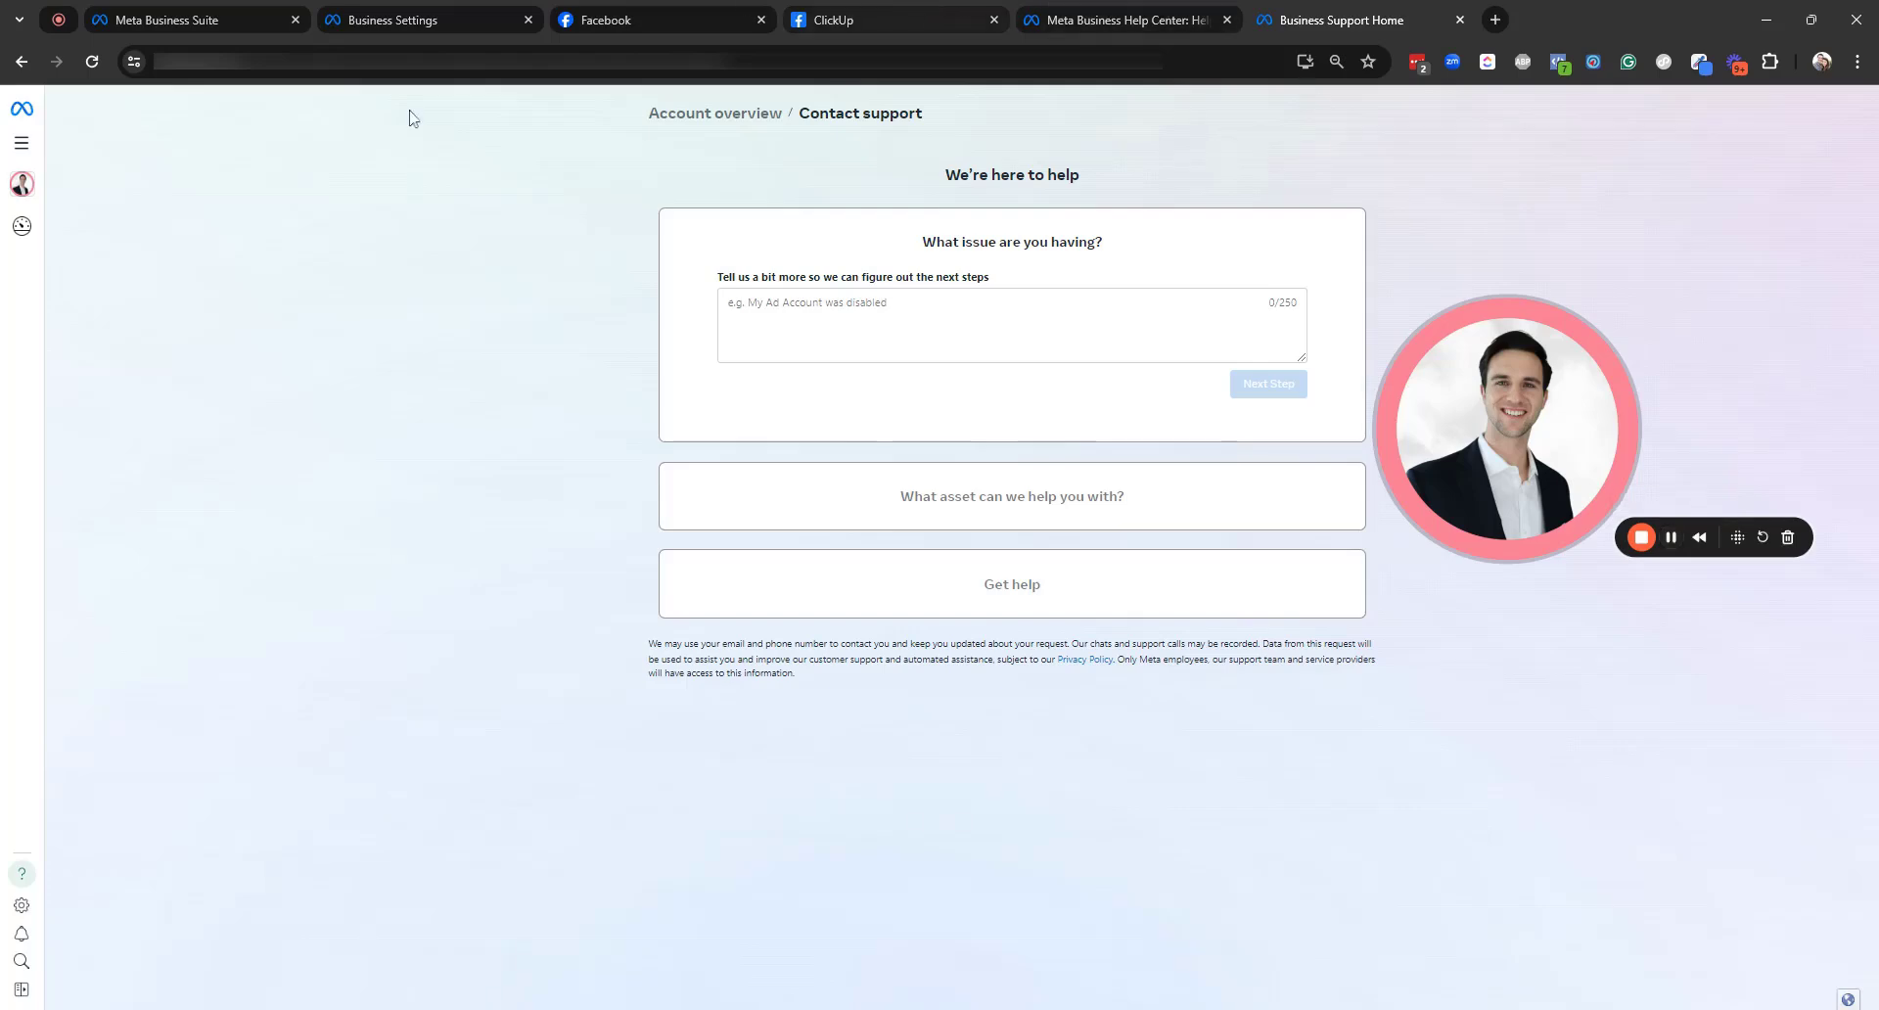
# Scroll the ClickUp guide past Steps to File Admin Dispute and Letter Structure to the required documents
pyautogui.click(921, 11)
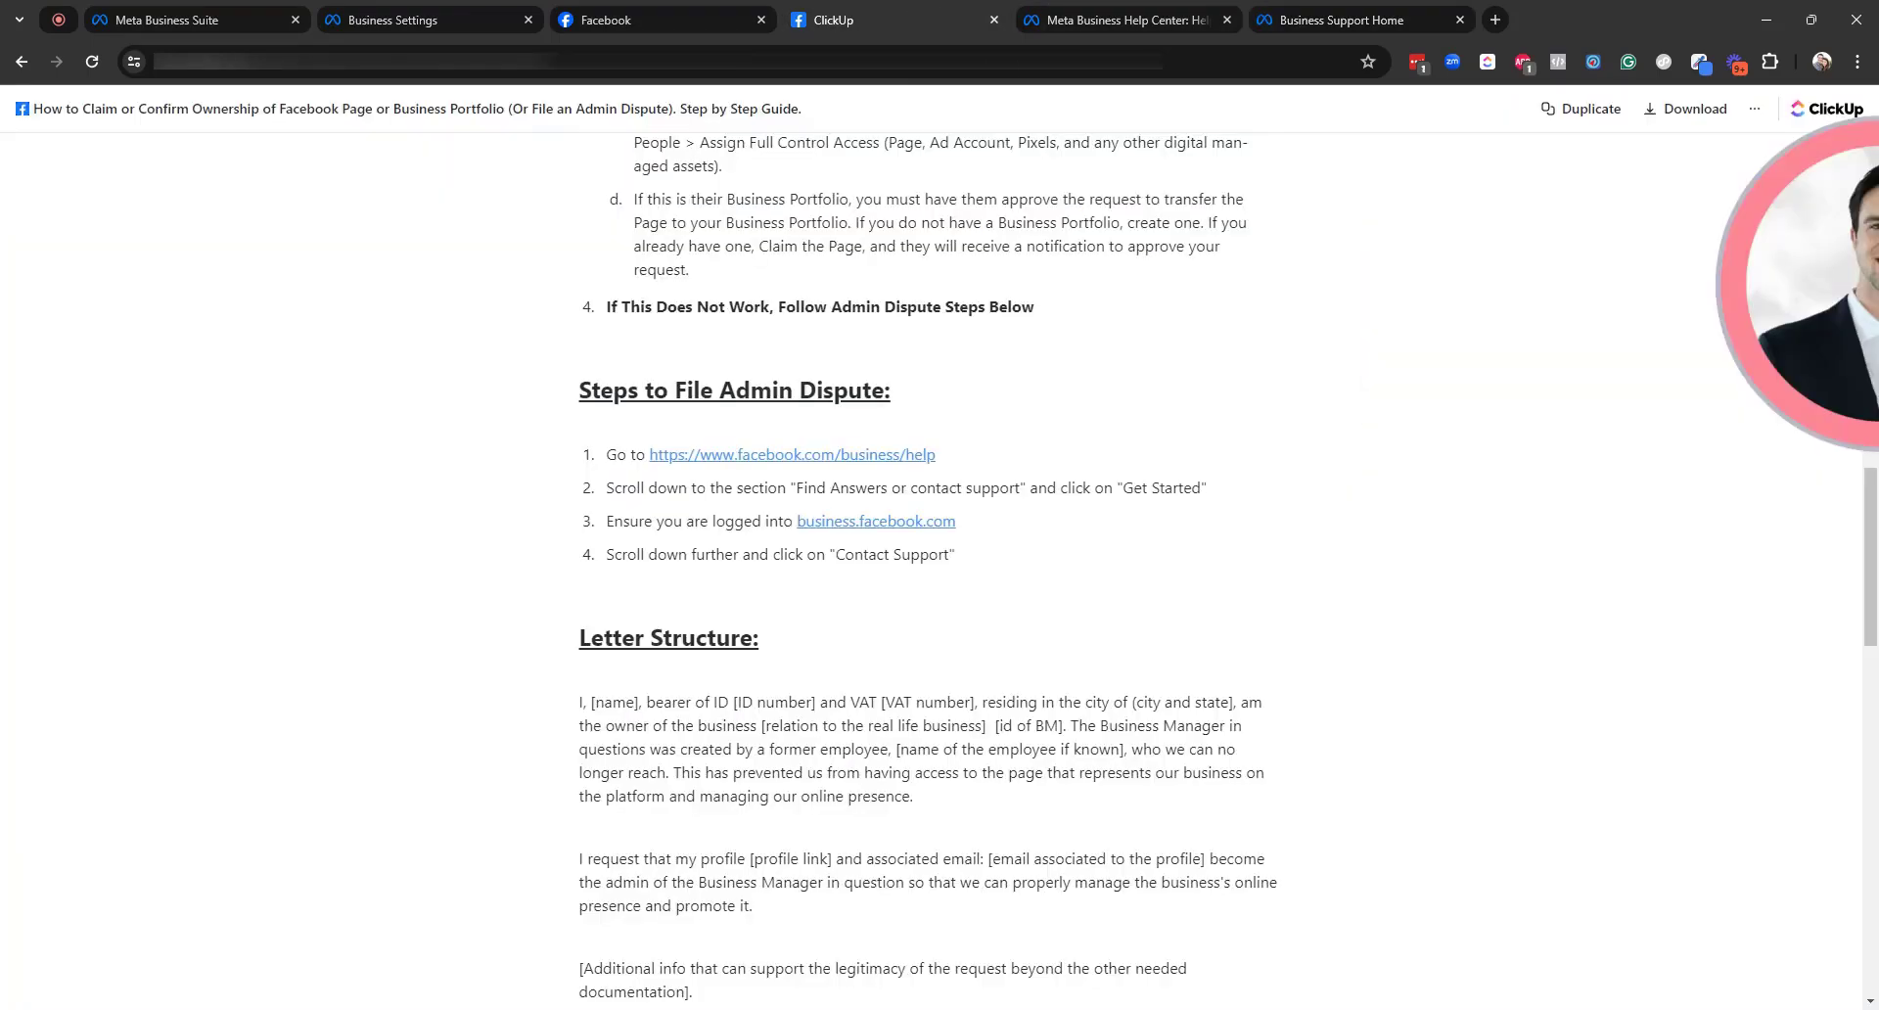
pyautogui.moveTo(1865, 348); pyautogui.dragTo(1551, 393)
pyautogui.scroll(-1, 1551, 393)
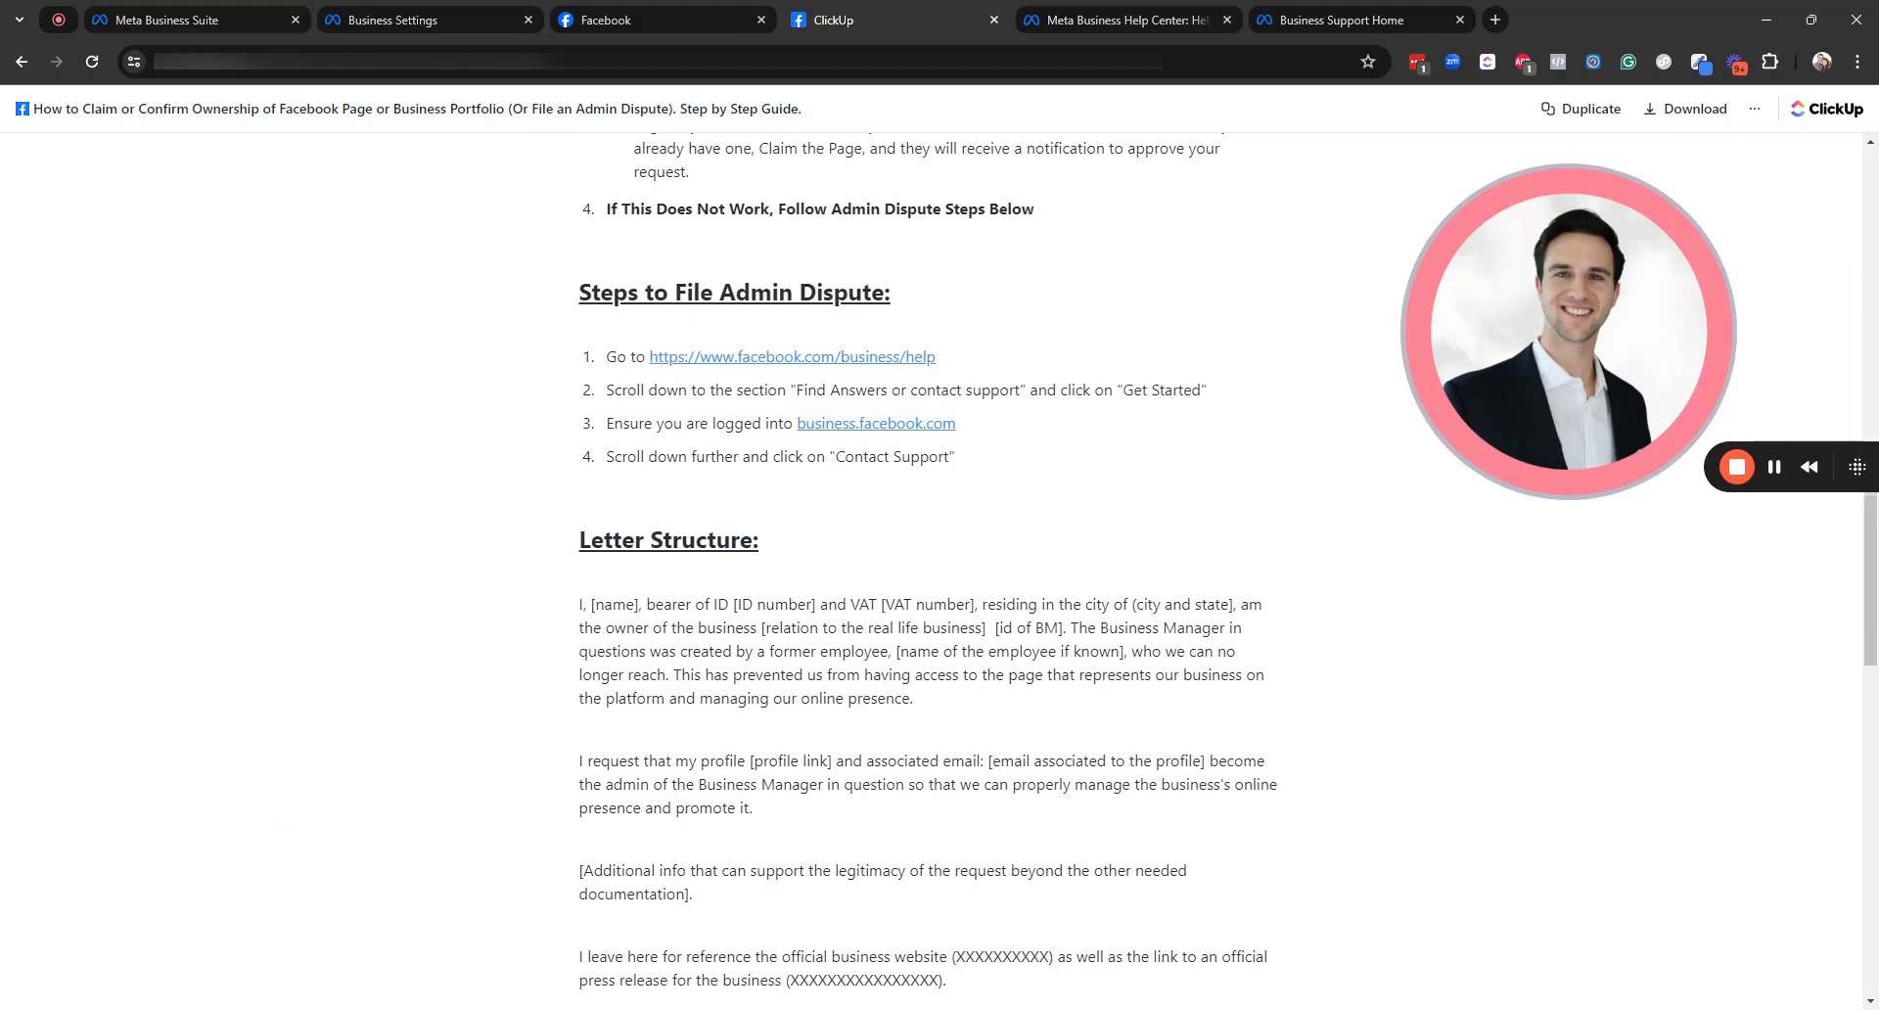
pyautogui.scroll(-2, 928, 572)
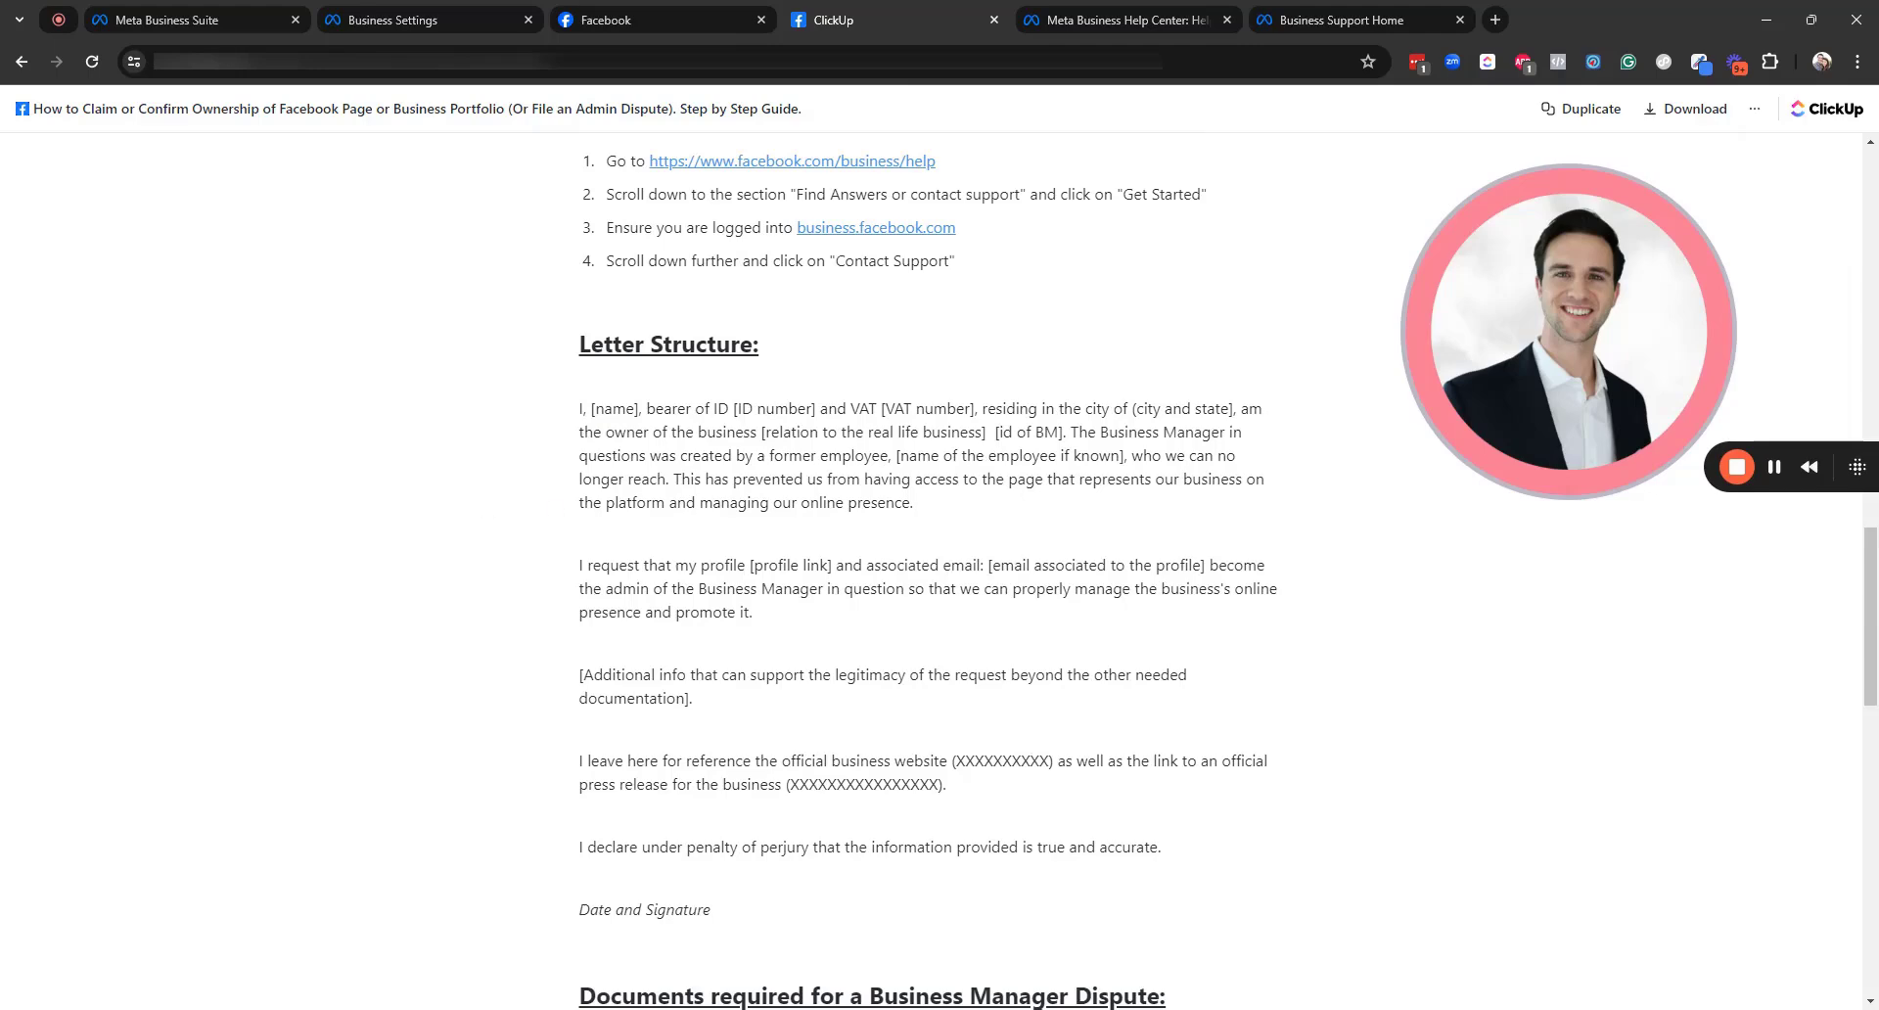
pyautogui.moveTo(1513, 363); pyautogui.dragTo(1443, 347)
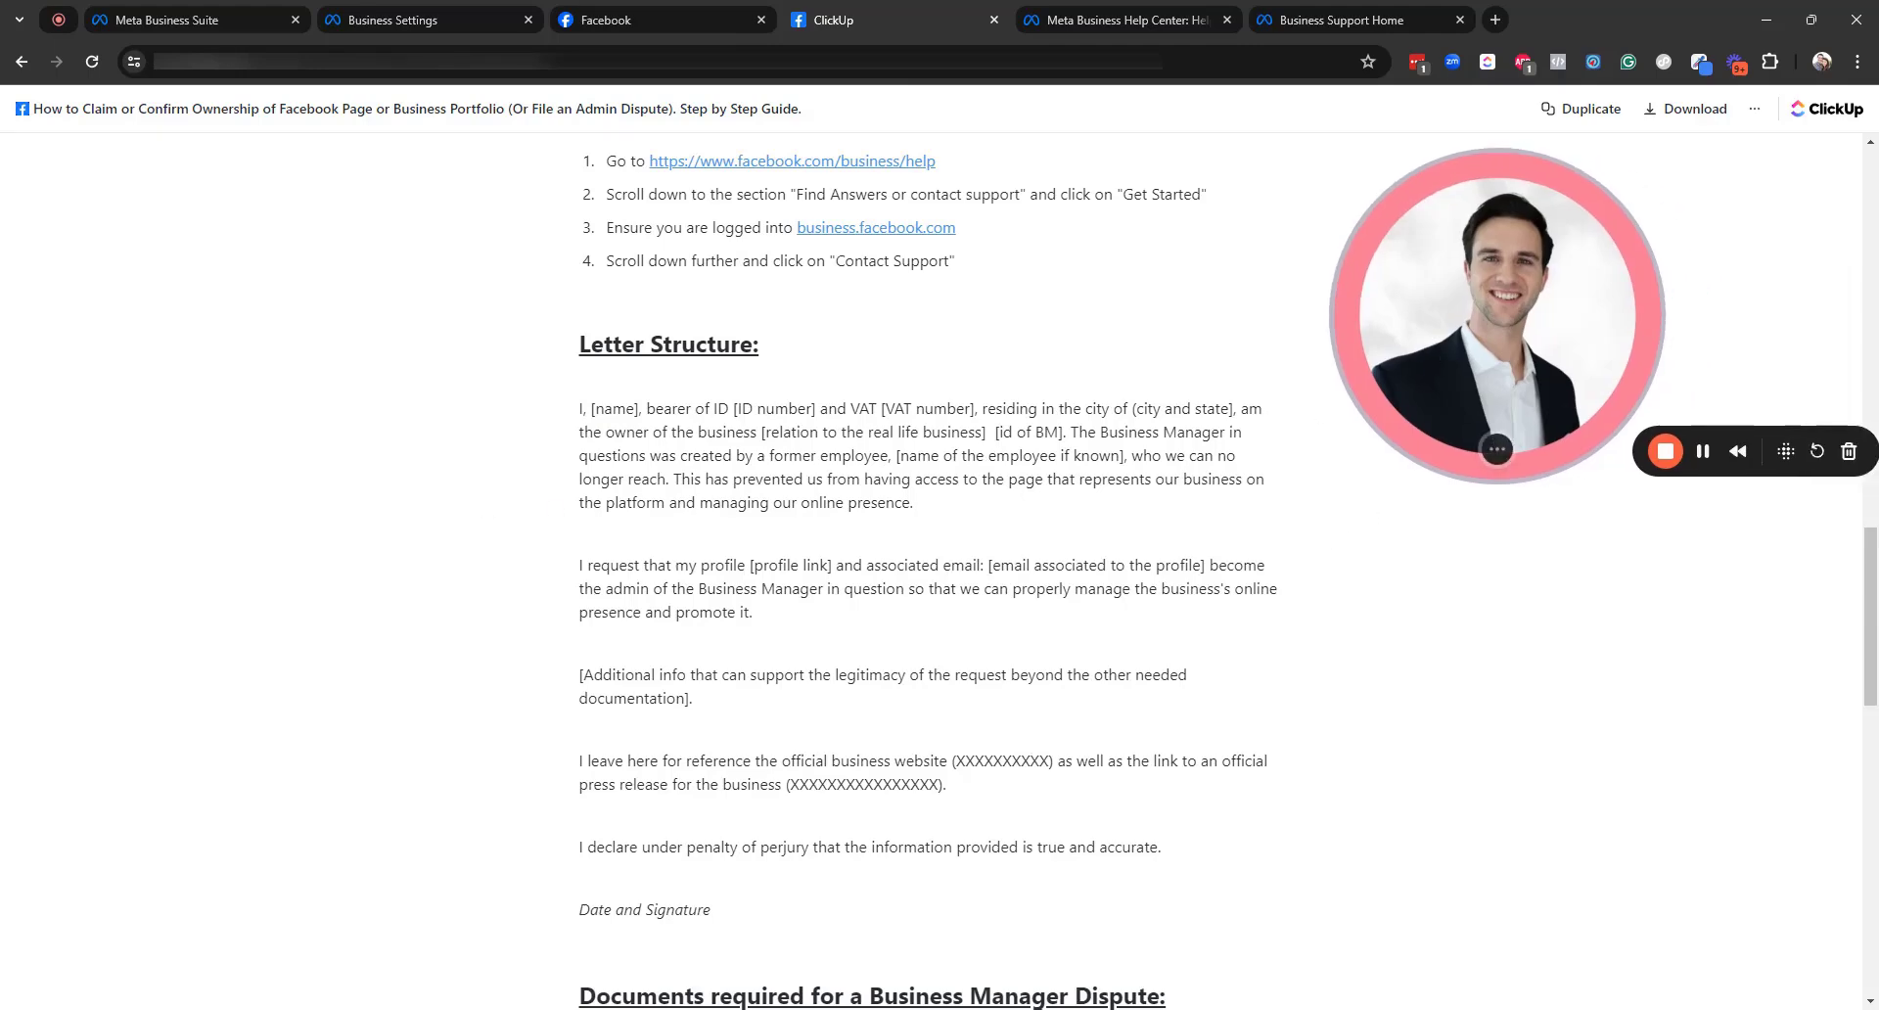
pyautogui.scroll(-1, 928, 572)
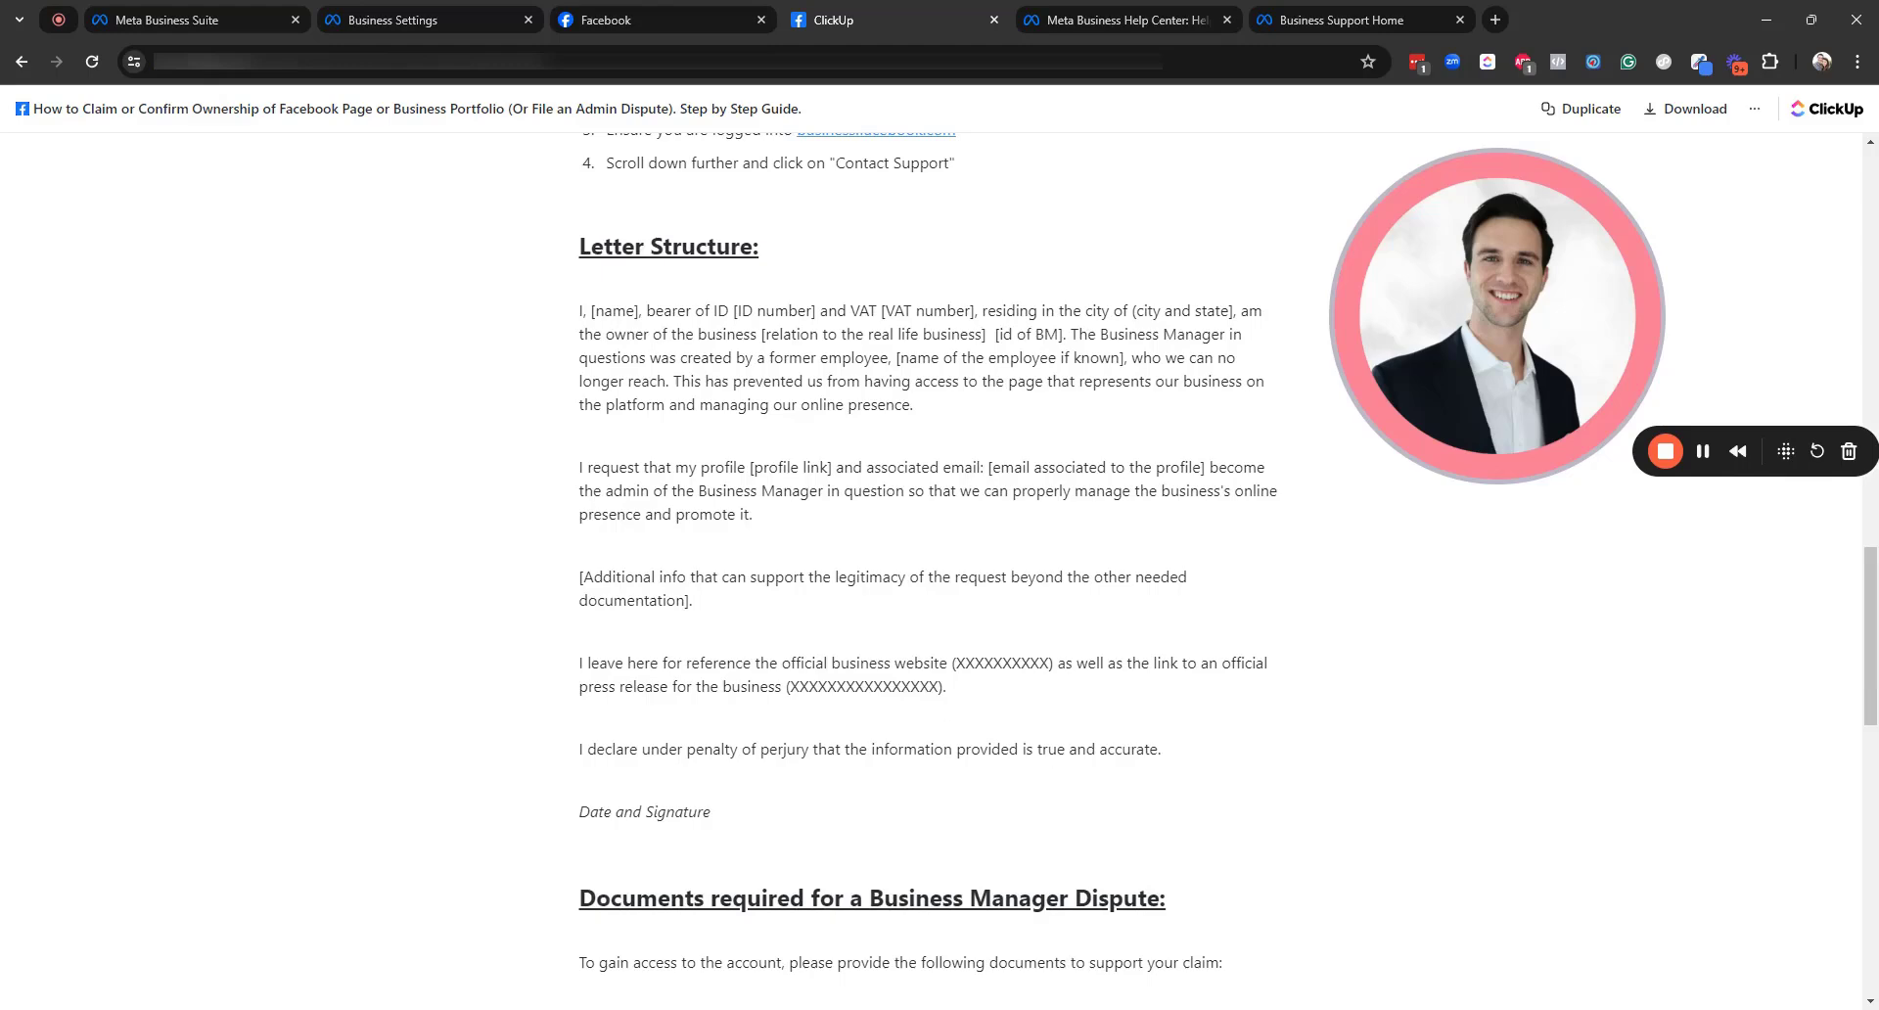
pyautogui.scroll(-3, 928, 567)
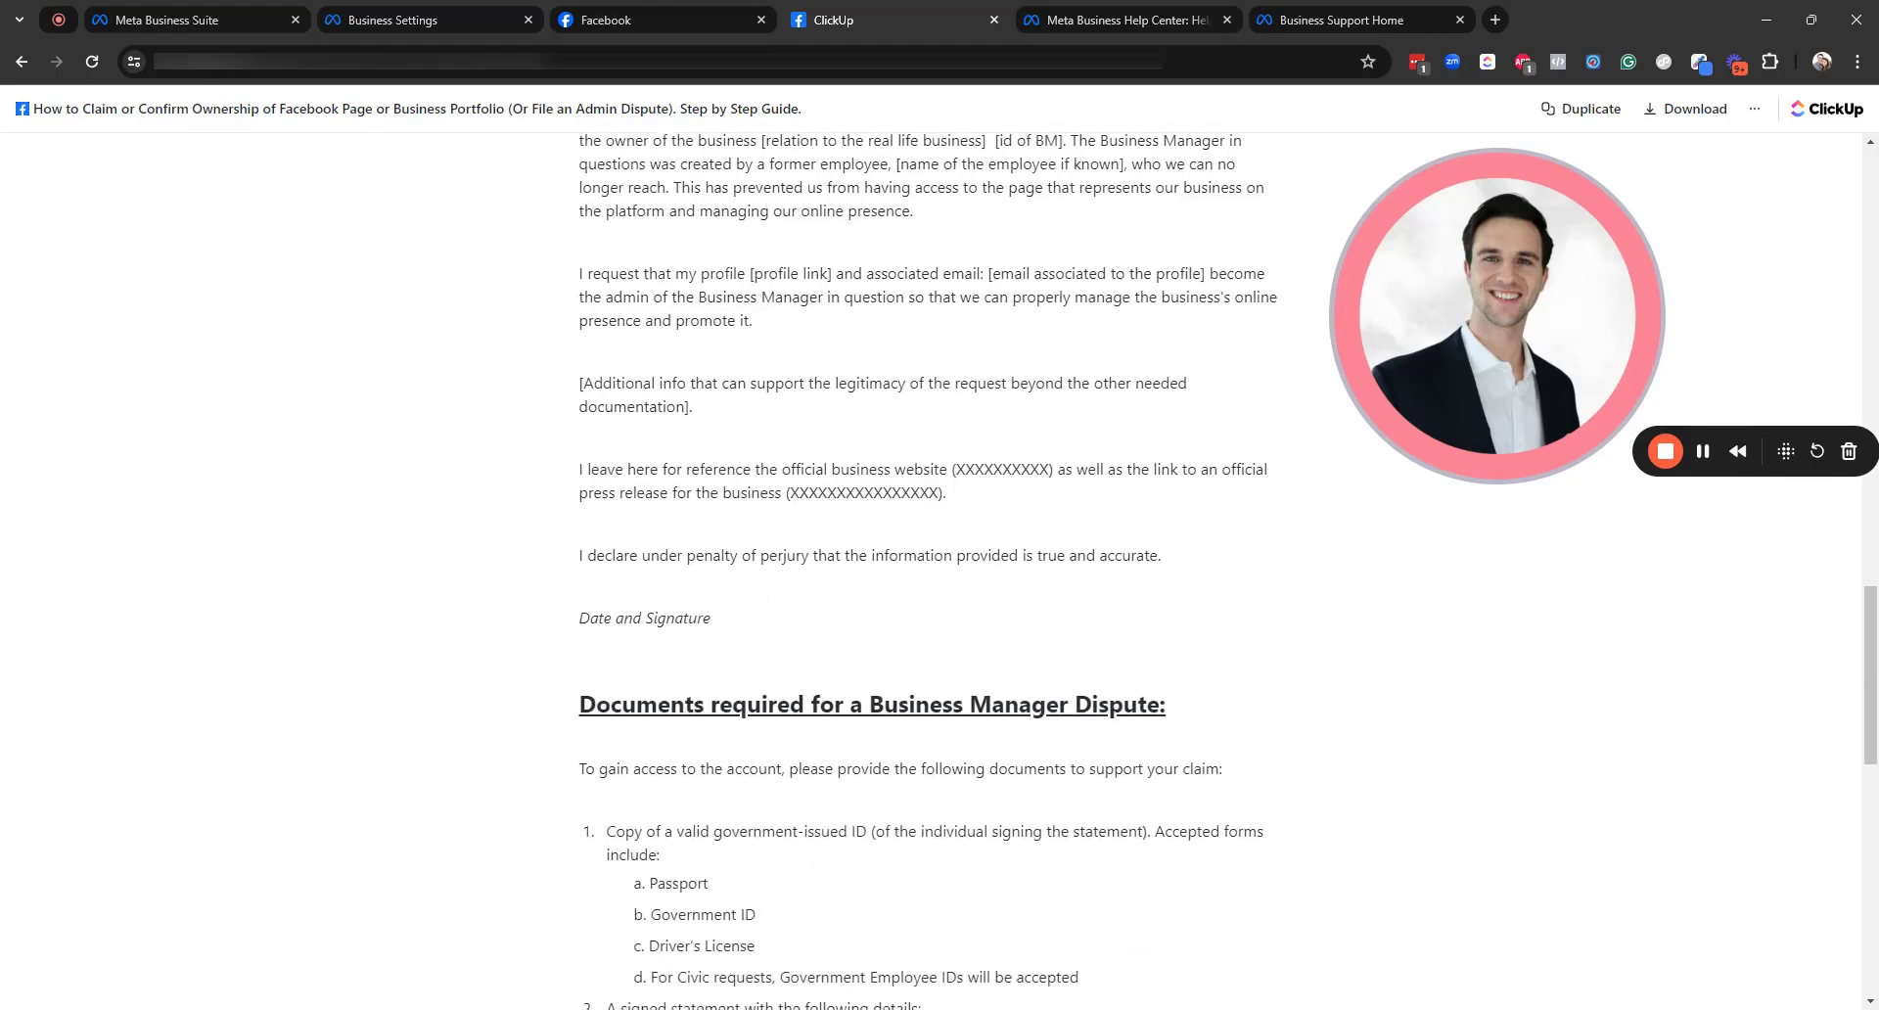
pyautogui.scroll(-3, 928, 568)
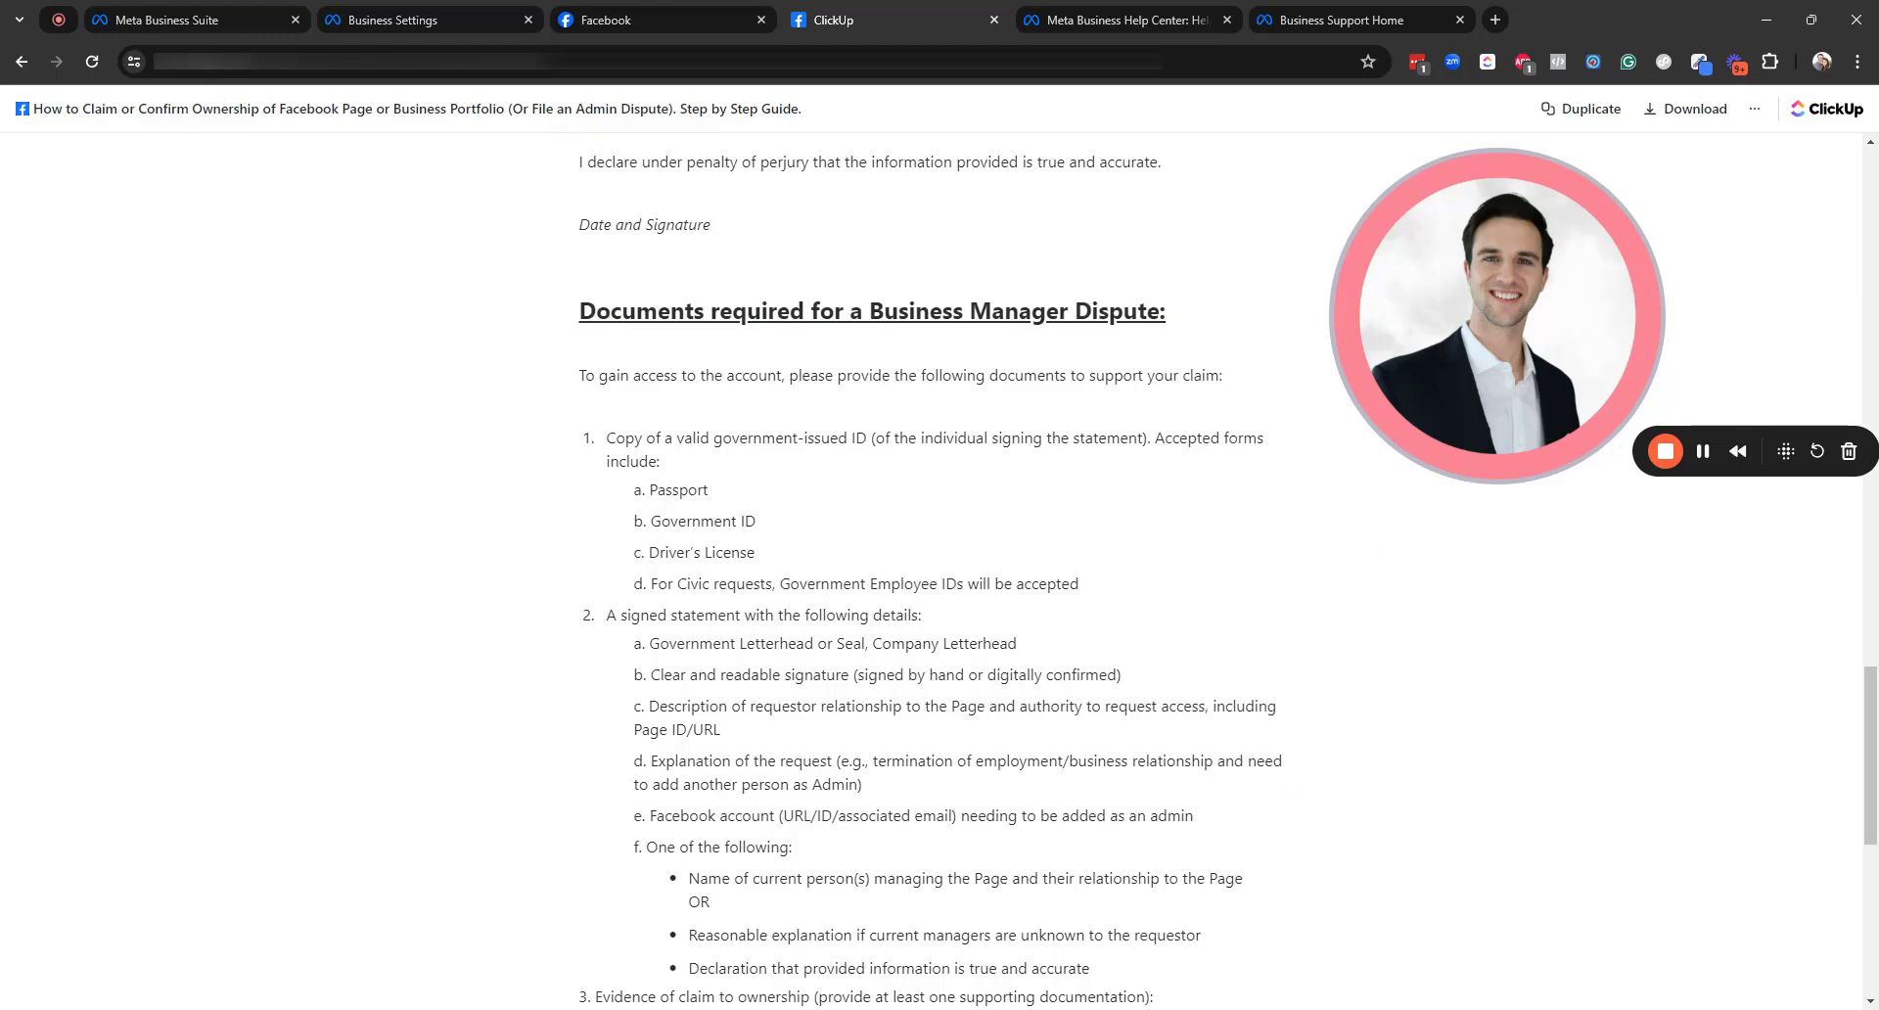
pyautogui.click(1341, 20)
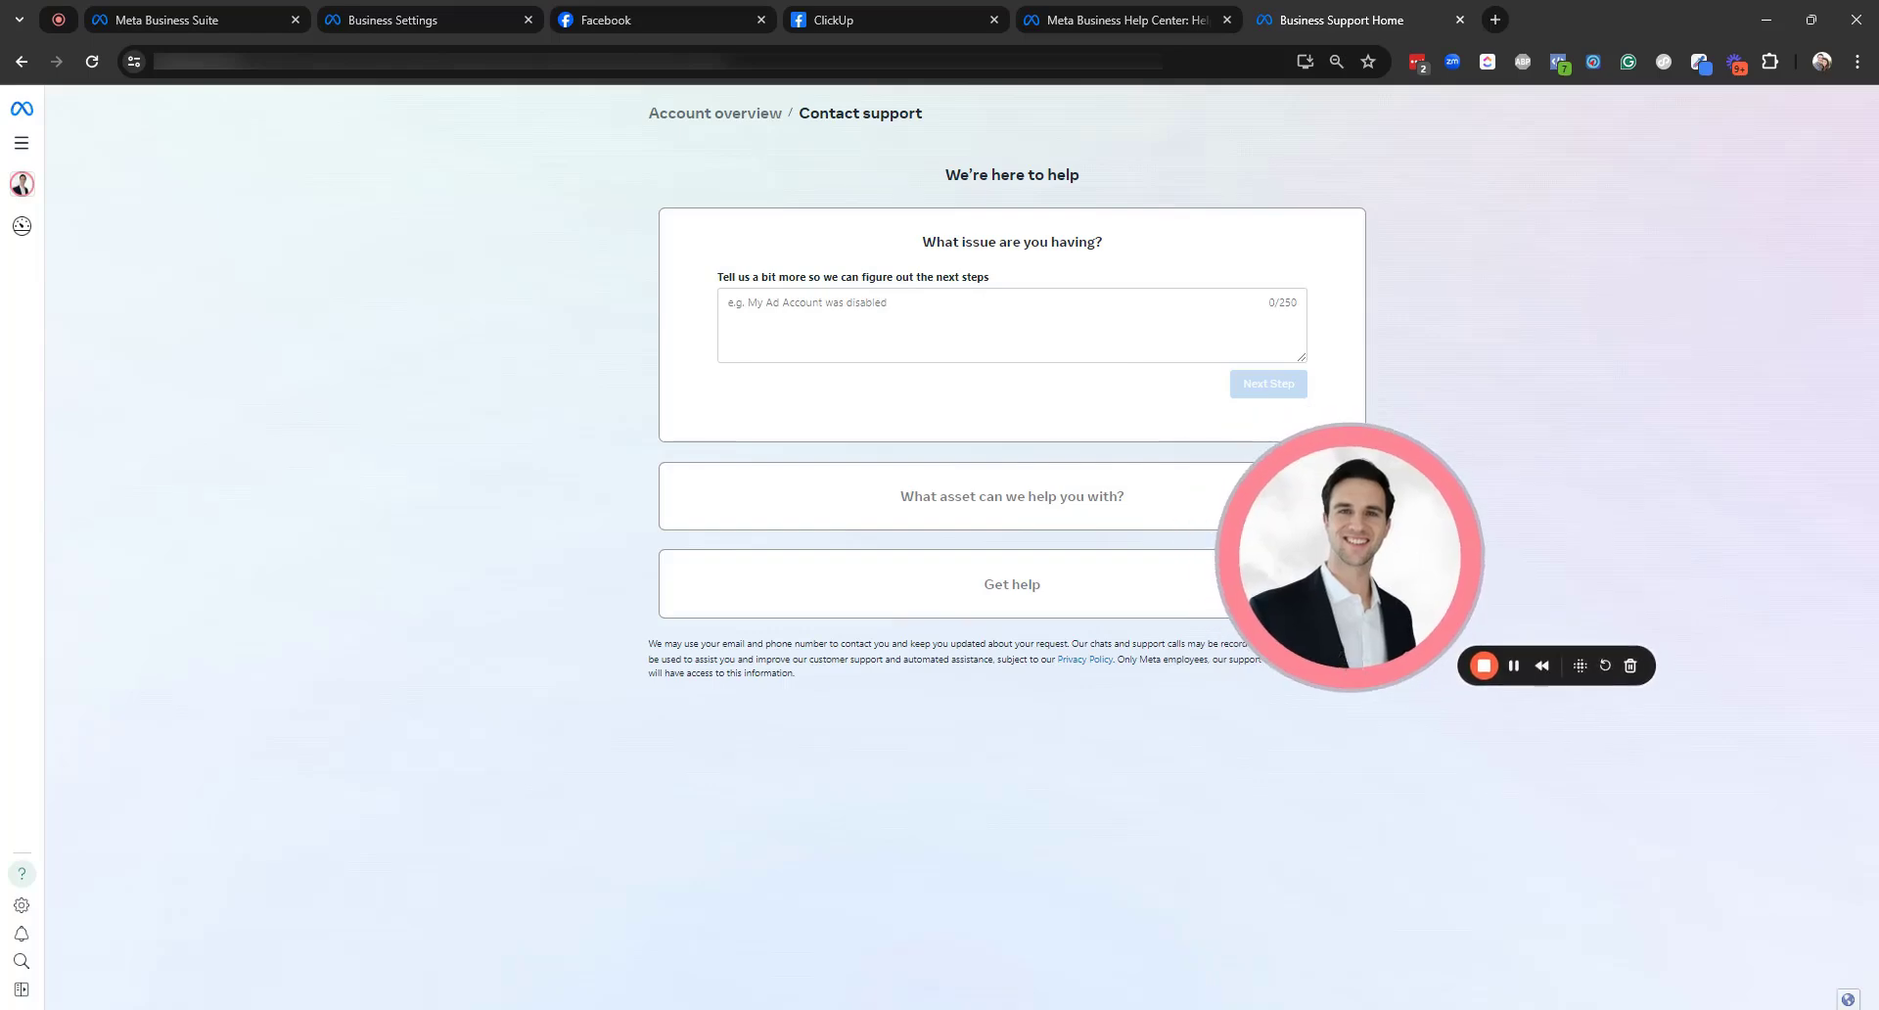
pyautogui.click(884, 8)
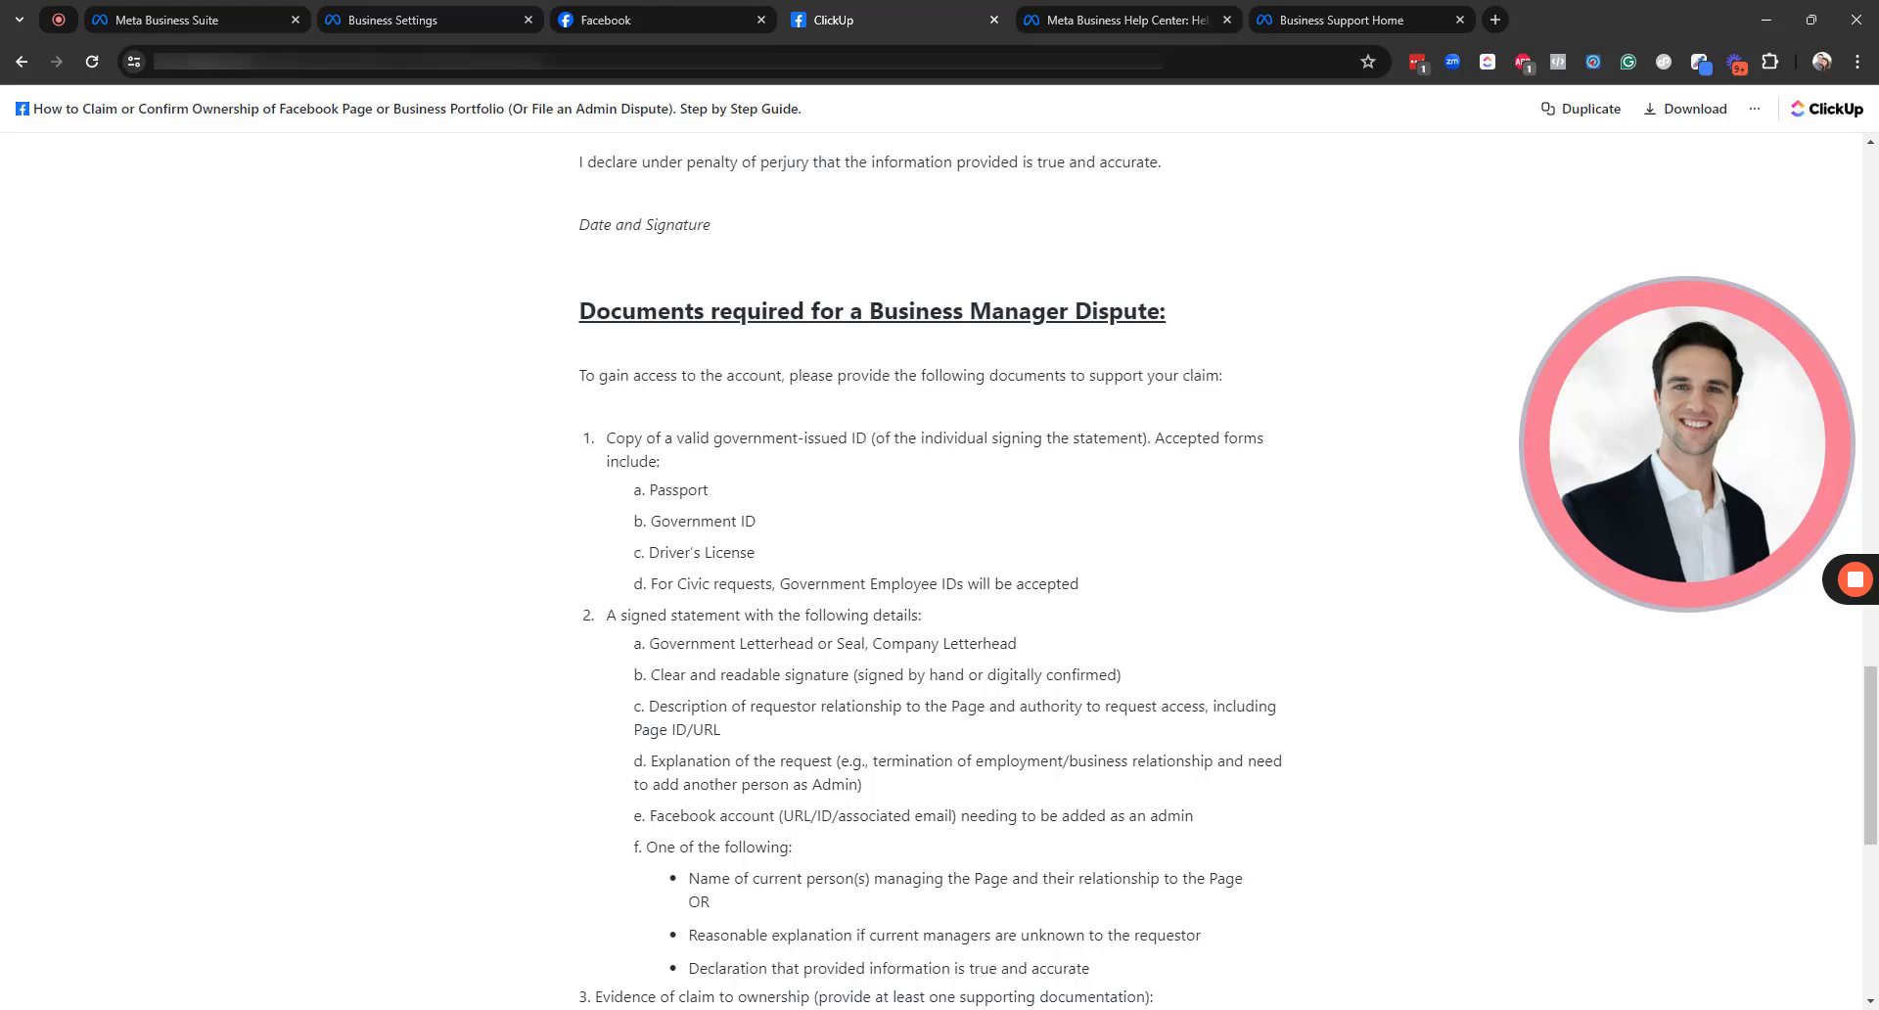
# Scroll the ClickUp guide past the ownership evidence list to the closing Additional Tips
pyautogui.scroll(-2, 940, 568)
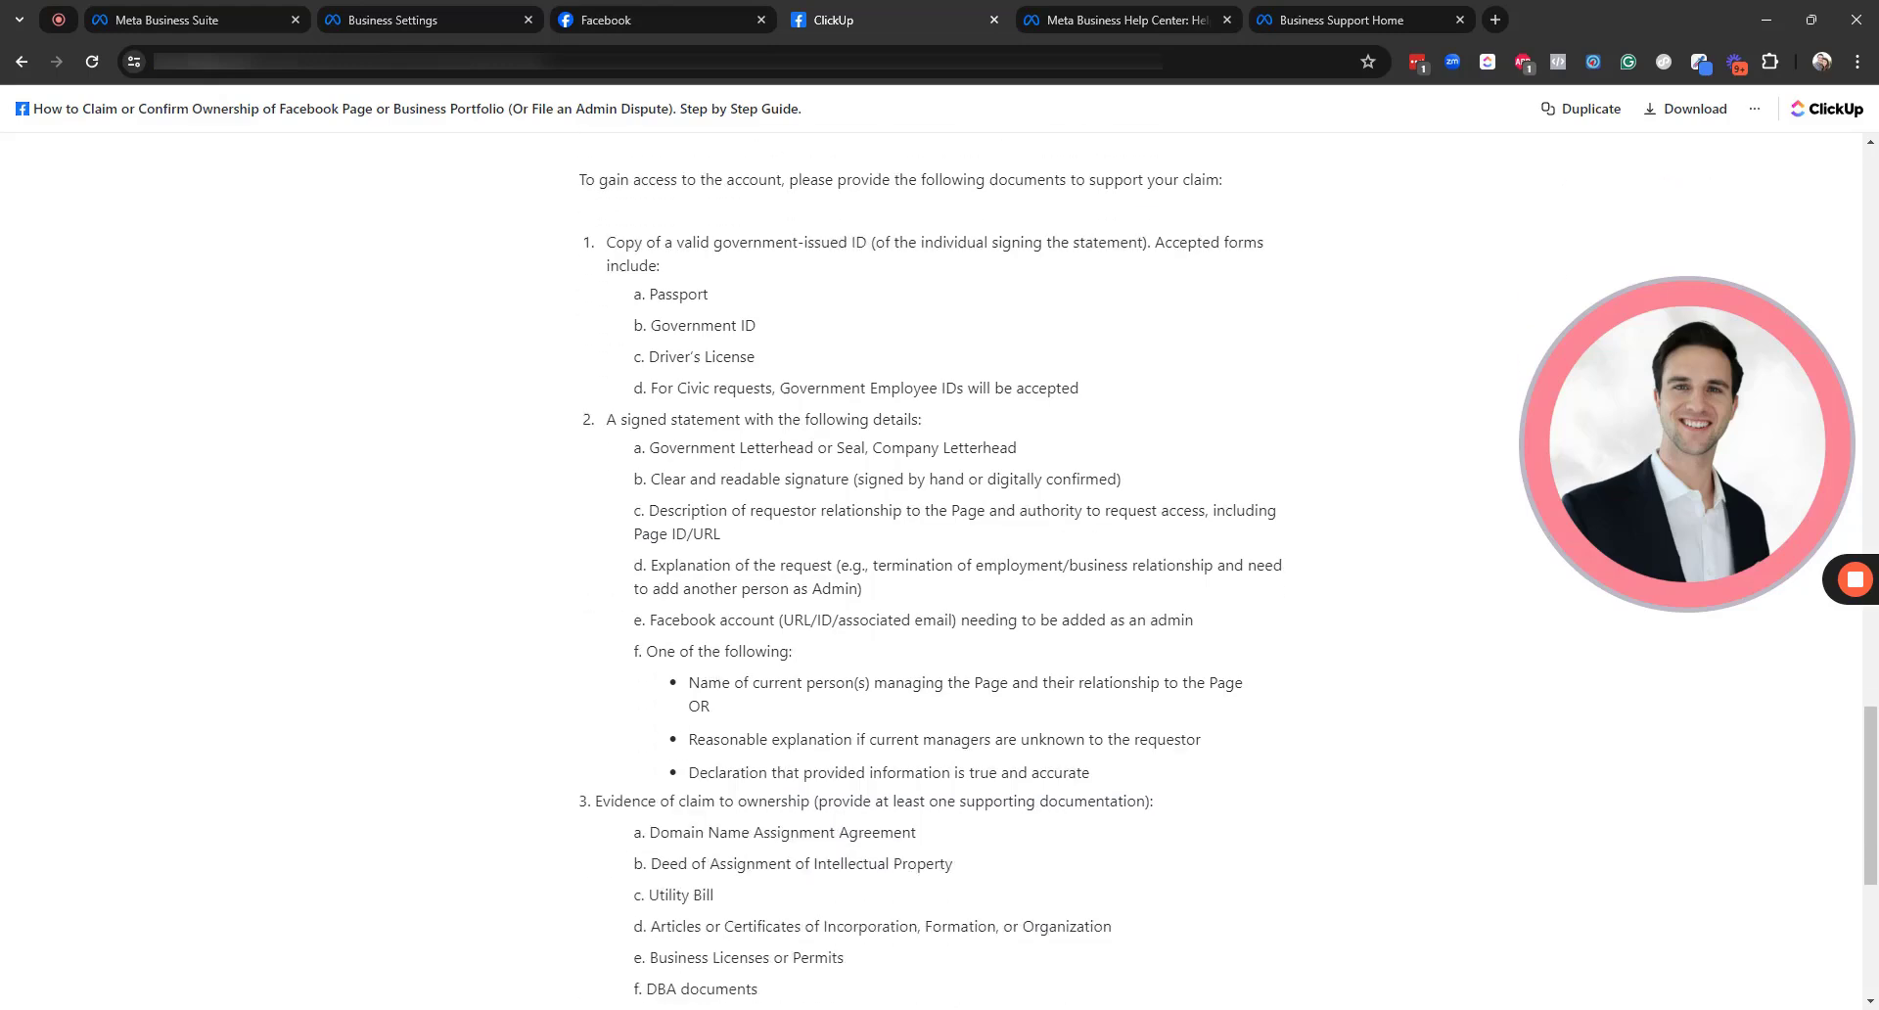
pyautogui.scroll(-1, 940, 567)
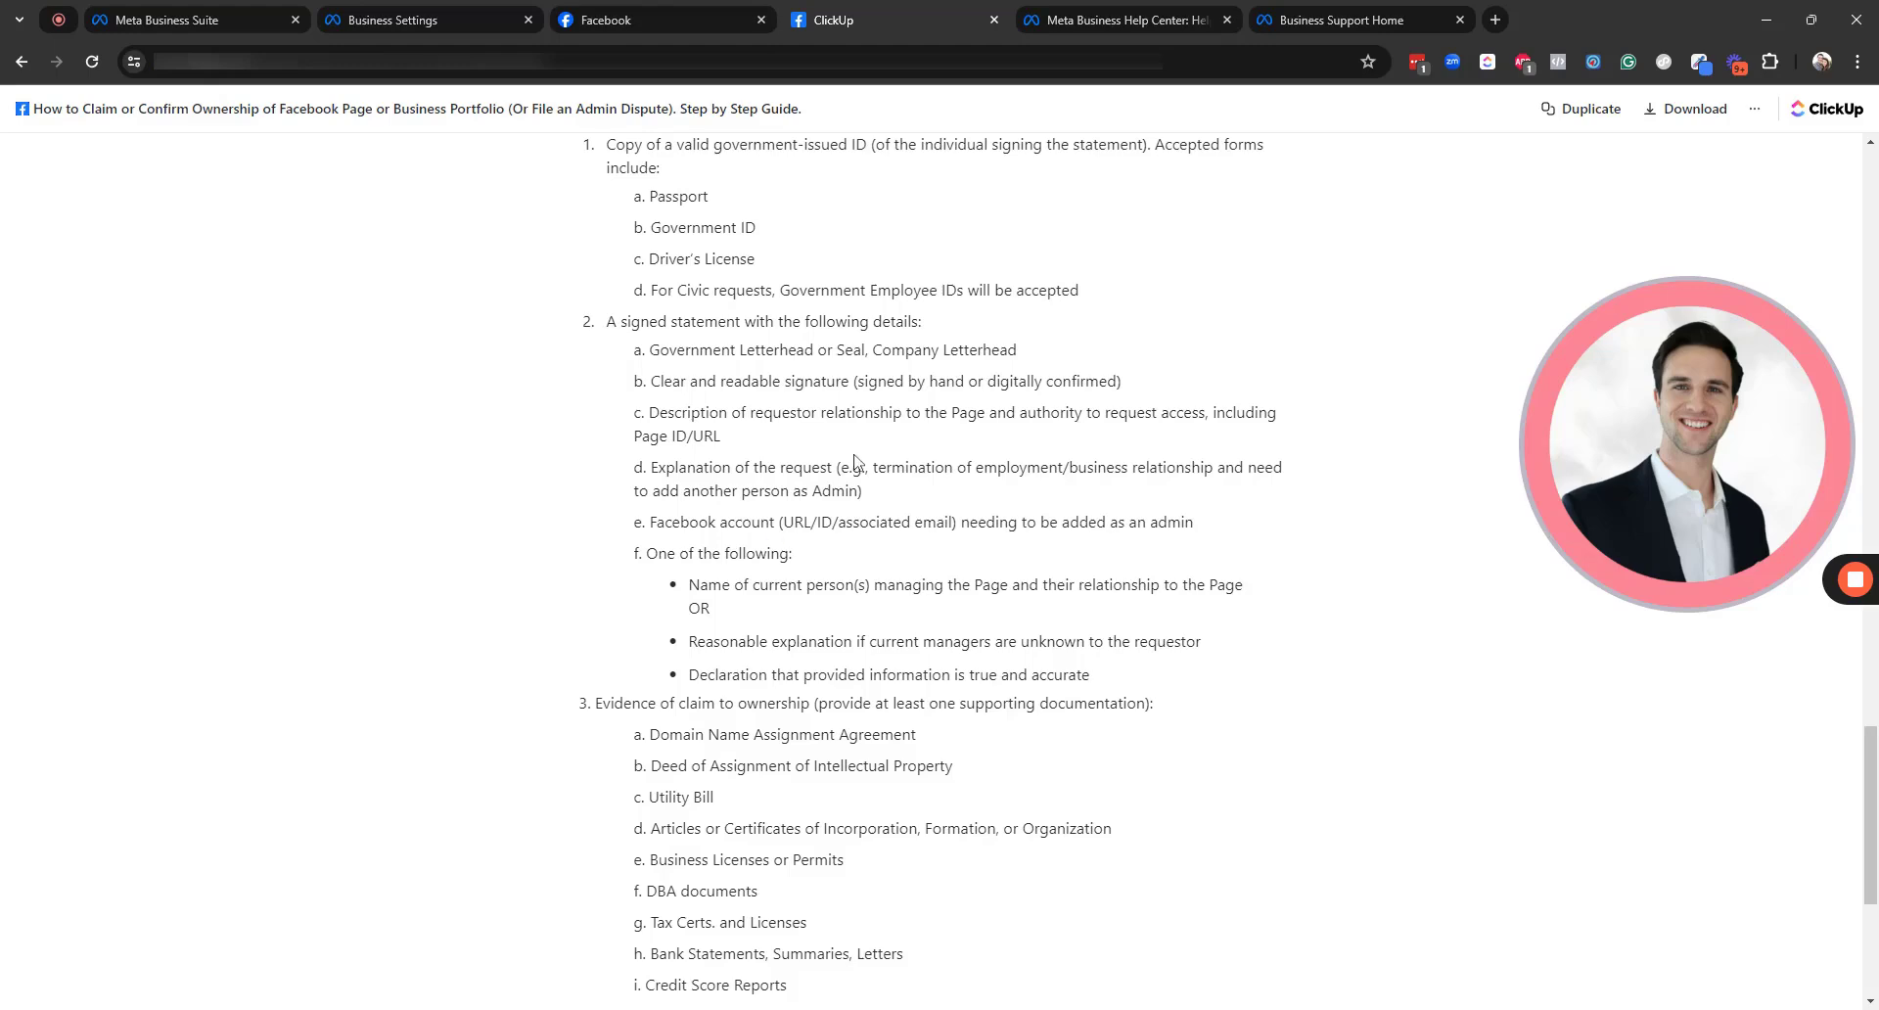
pyautogui.moveTo(1683, 577); pyautogui.dragTo(1593, 558)
pyautogui.scroll(-1, 925, 545)
pyautogui.scroll(-3, 925, 545)
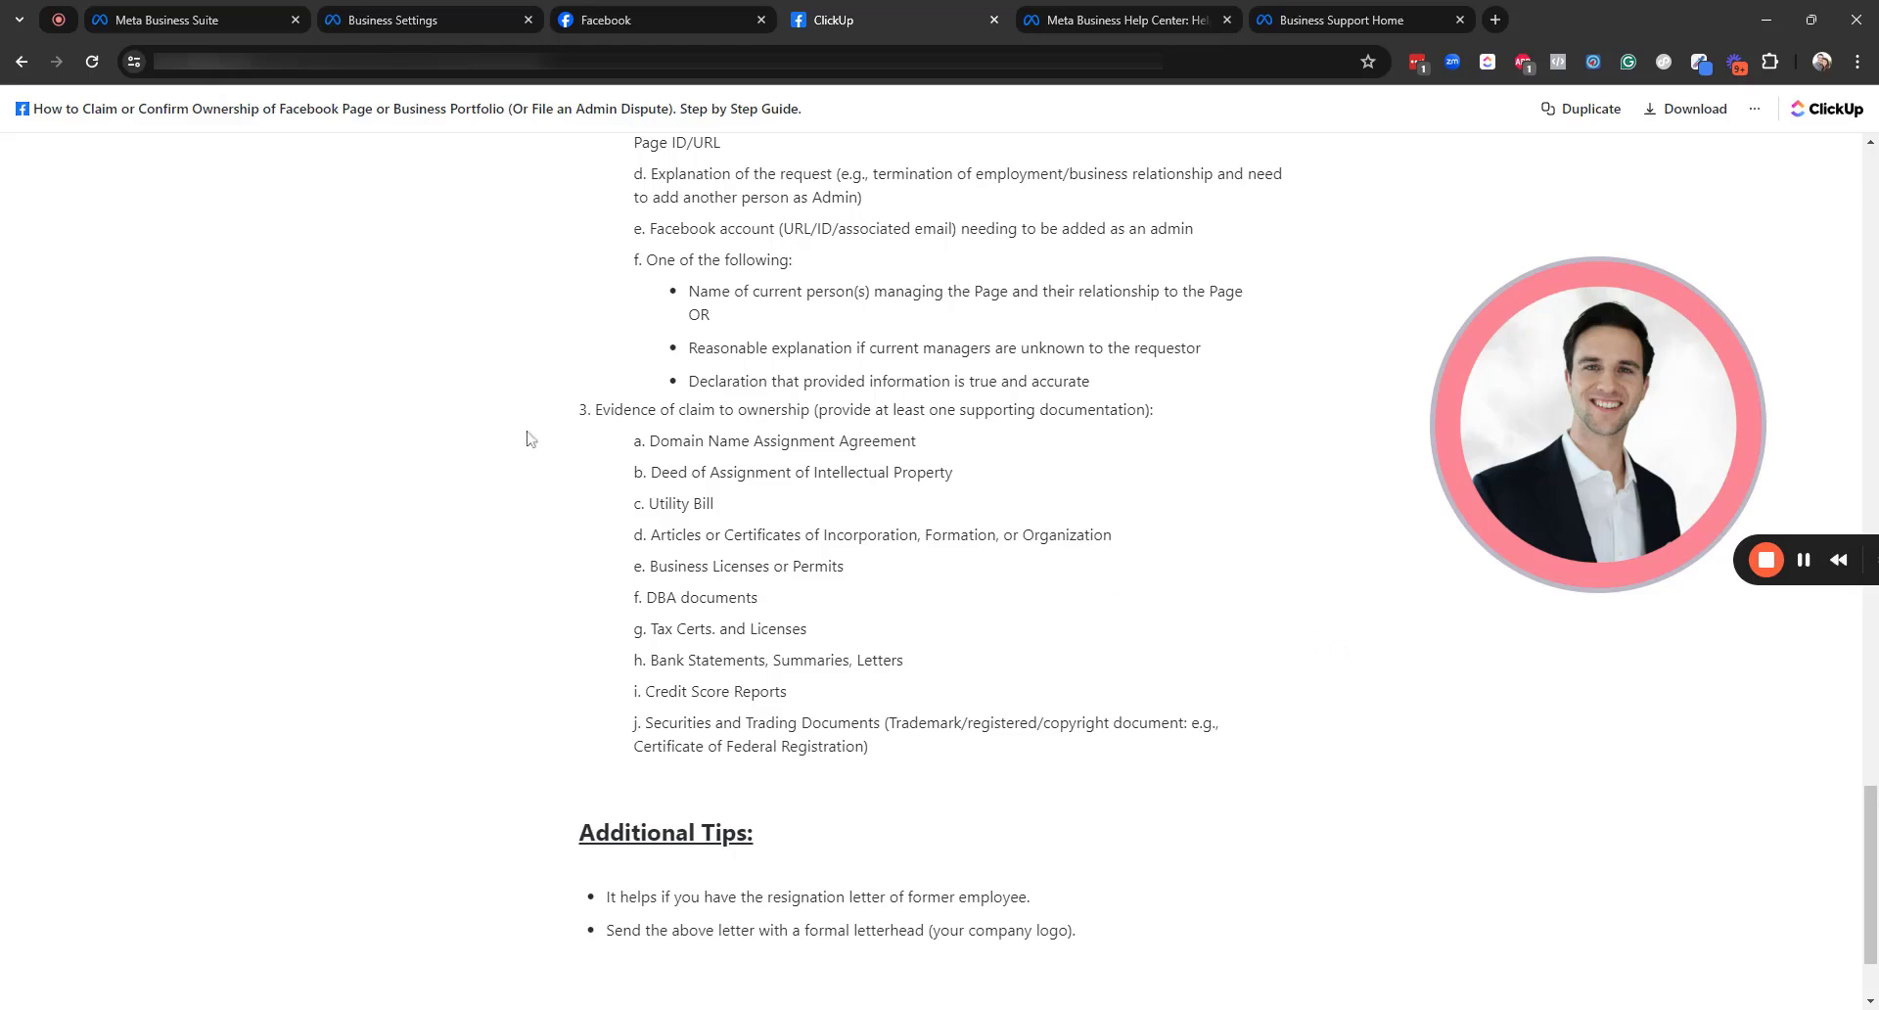
pyautogui.scroll(-2, 1038, 587)
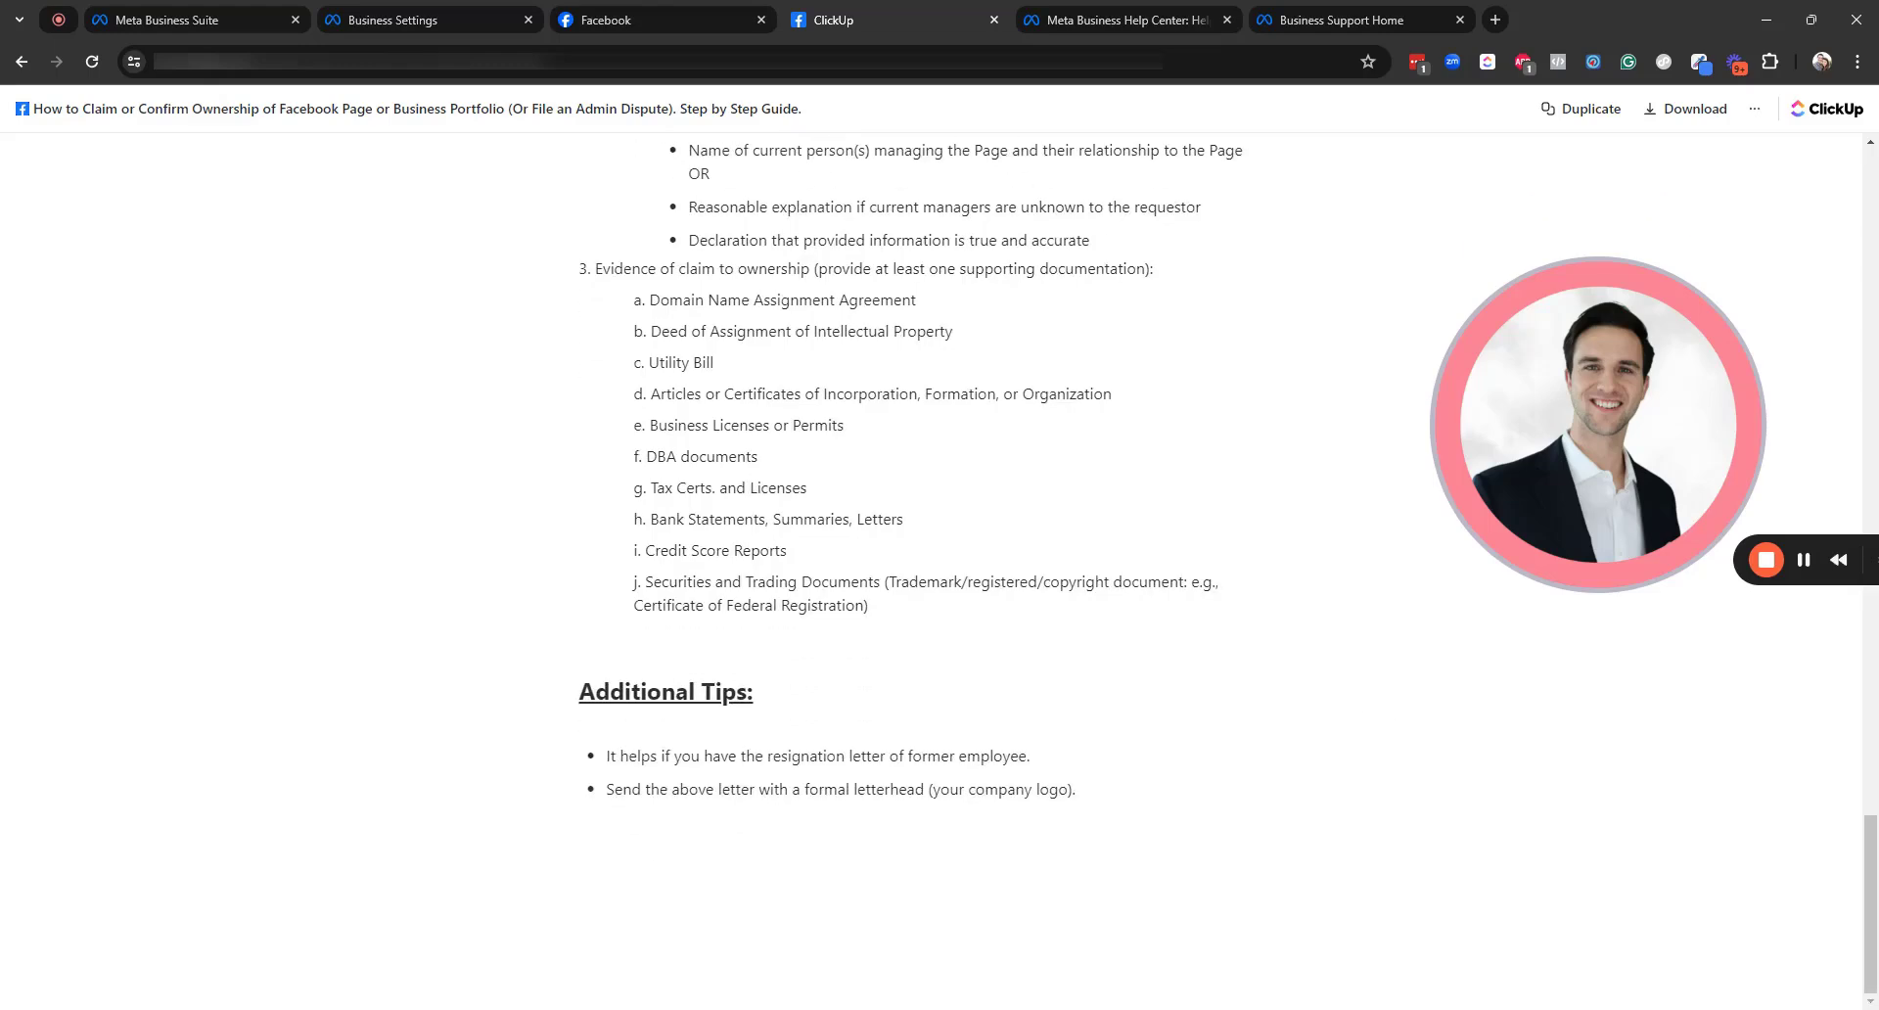
pyautogui.moveTo(1643, 421); pyautogui.dragTo(1547, 315)
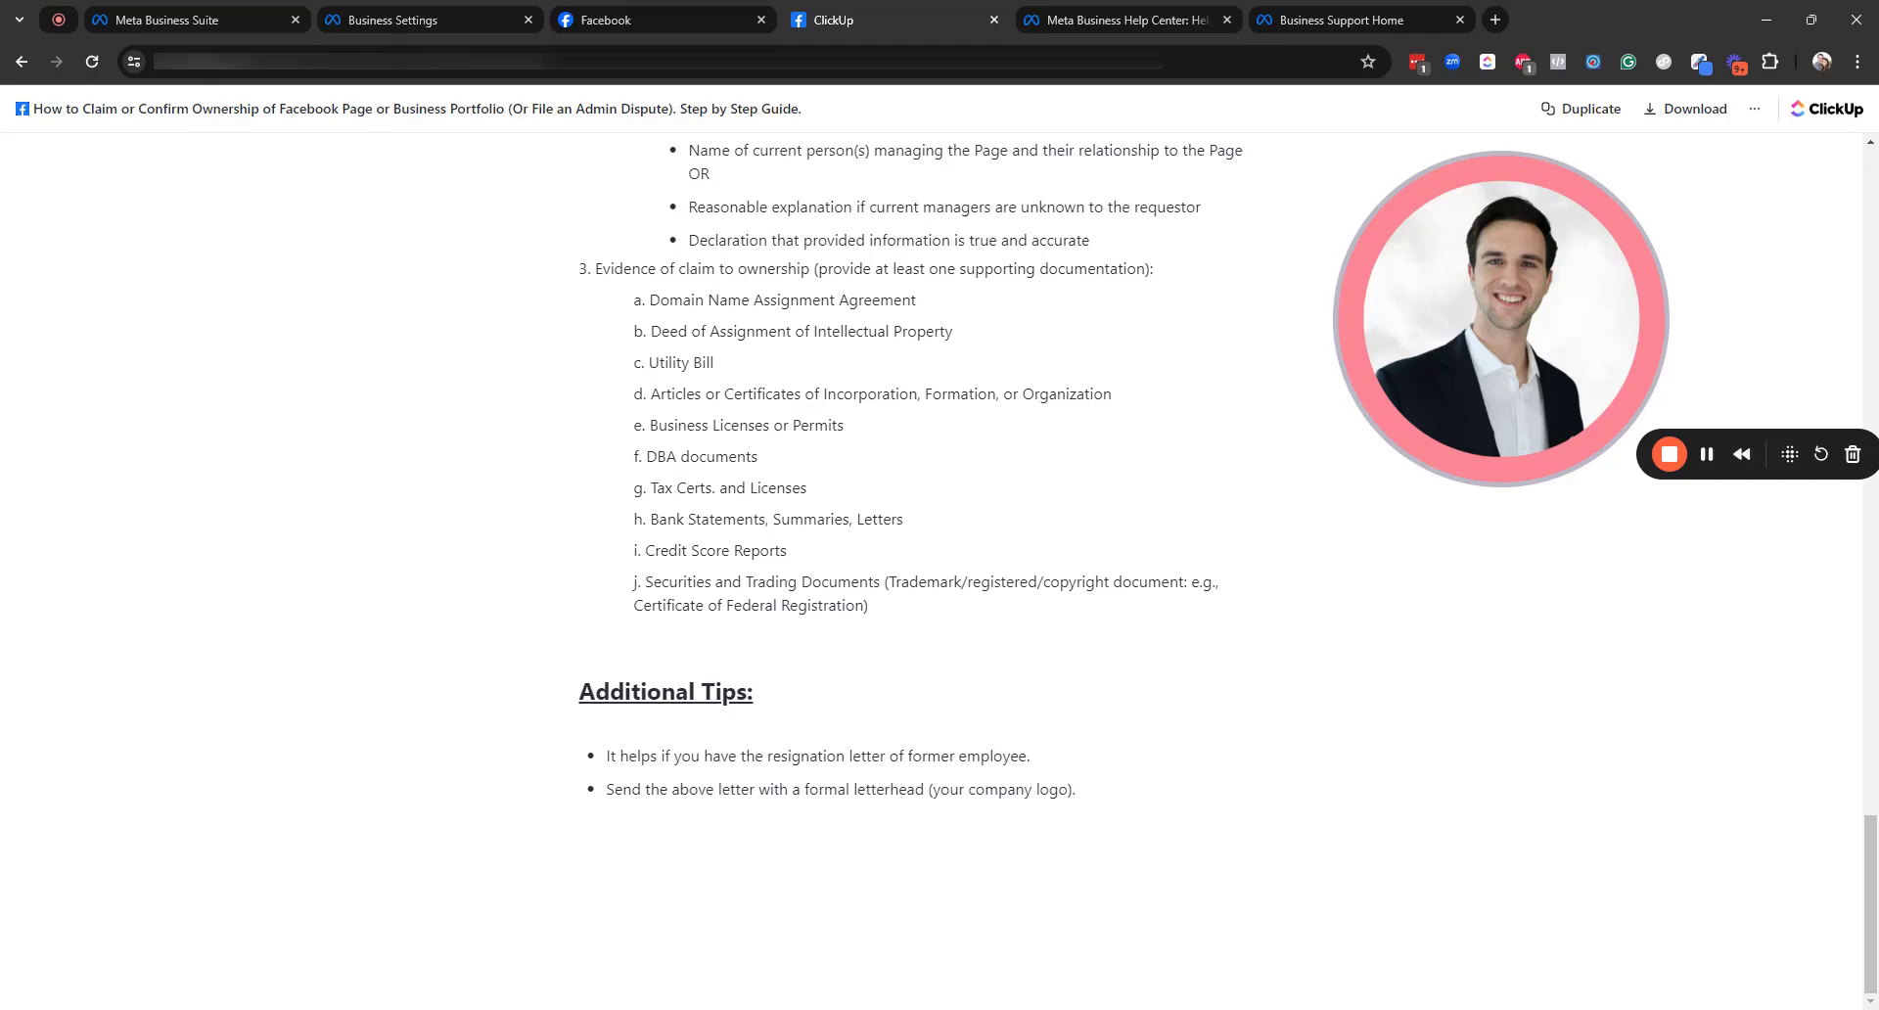
# Scroll back to the guide's title and Hierarchy section defining Business Portfolio and Business Suite
pyautogui.click(1708, 454)
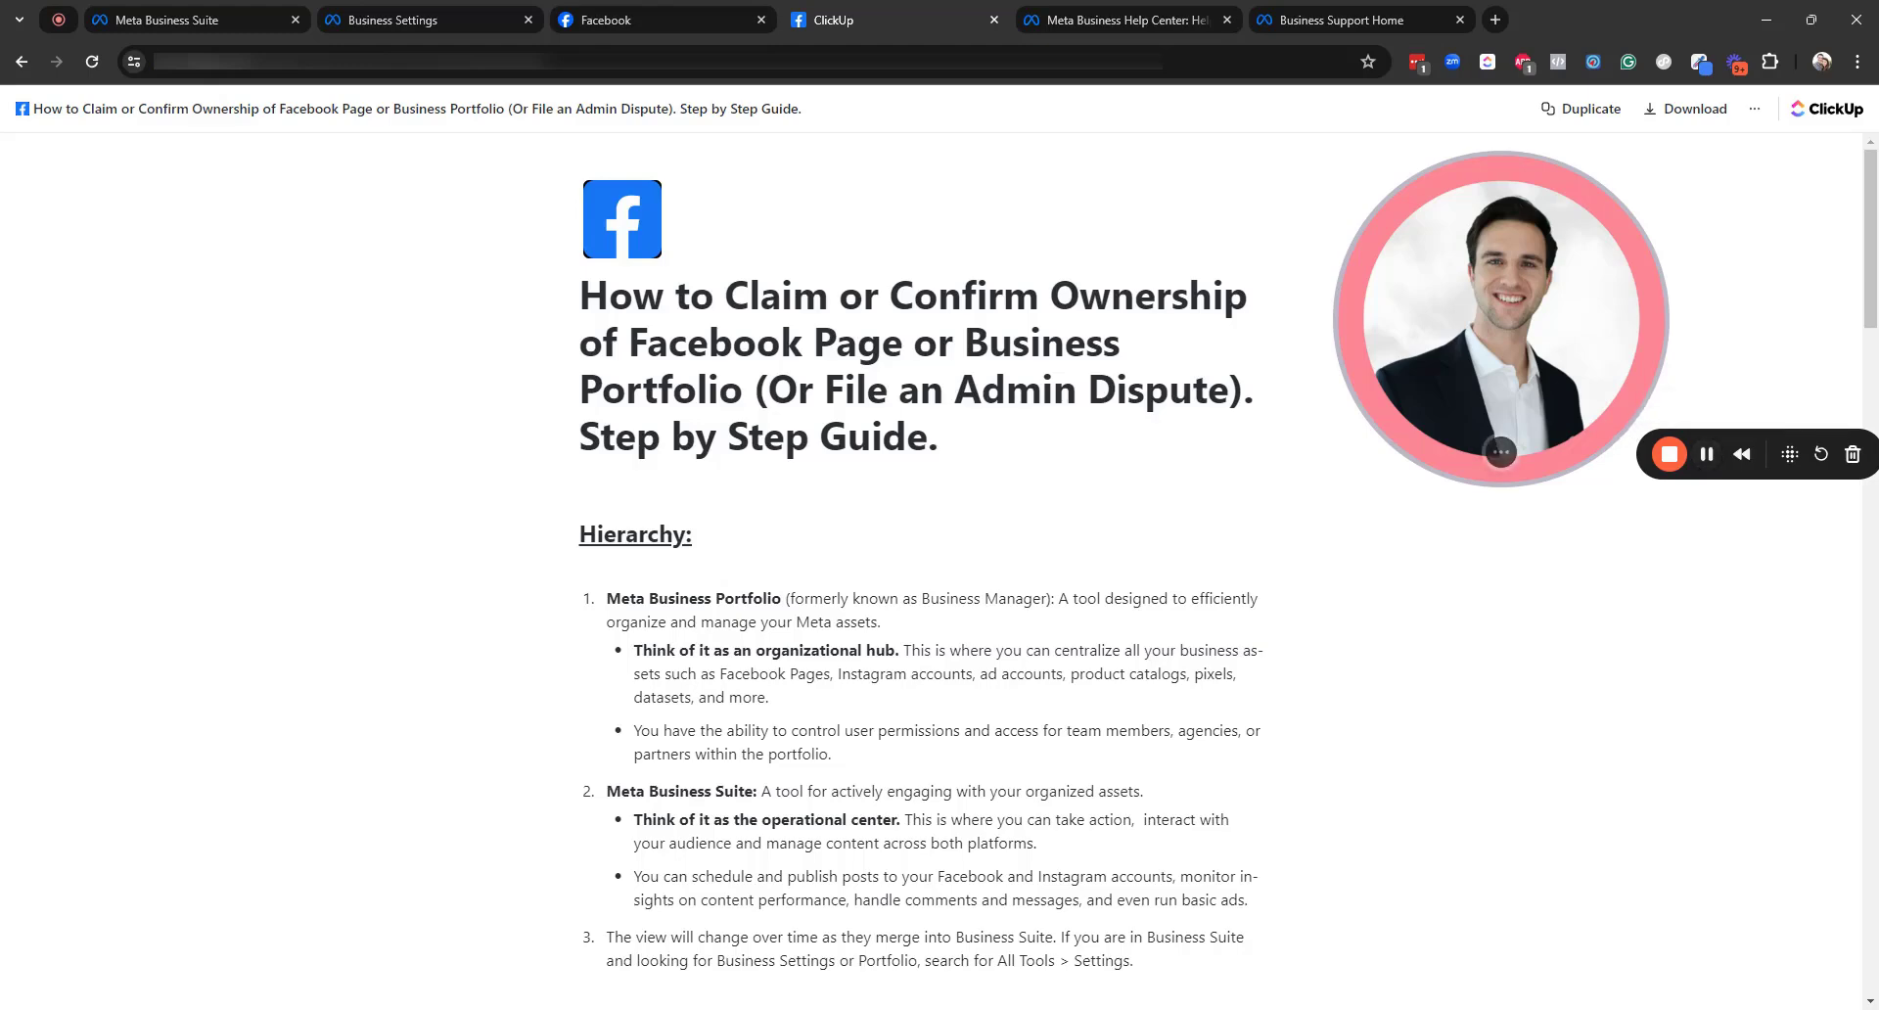
pyautogui.scroll(-2, 920, 578)
pyautogui.scroll(1, 920, 577)
pyautogui.scroll(-3, 920, 577)
pyautogui.scroll(3, 1346, 760)
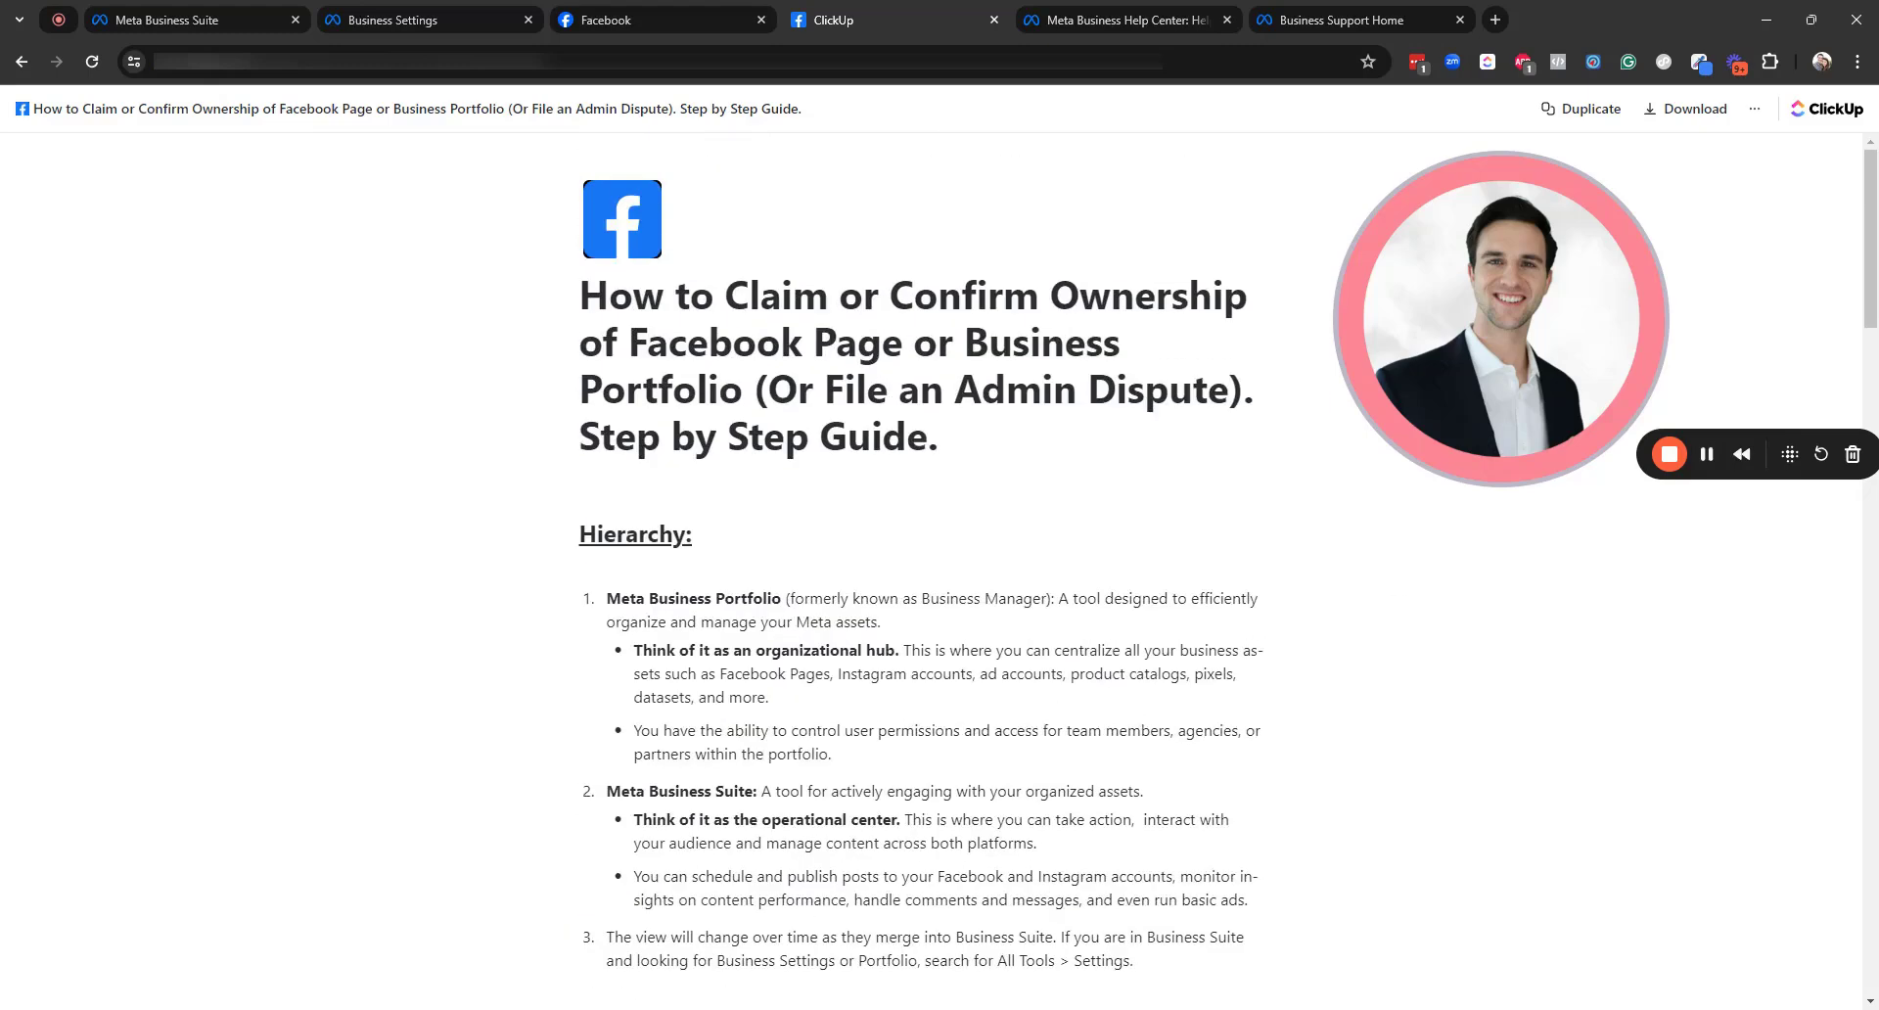